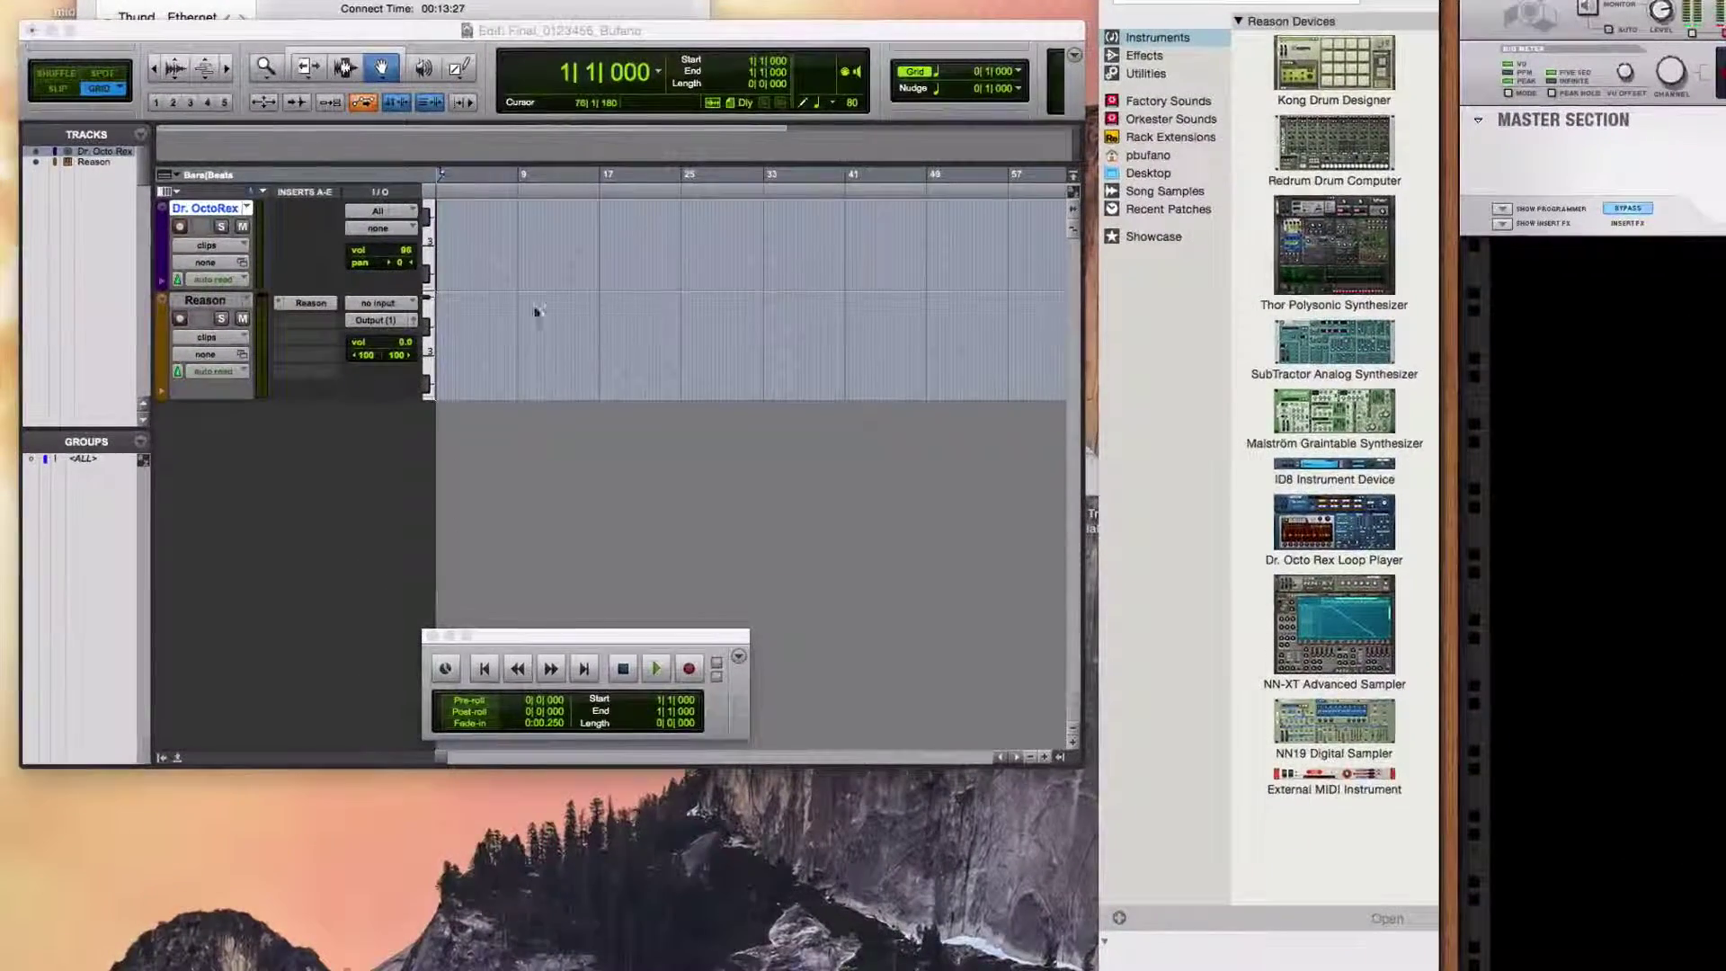
# Select the Reason and Dr. OctoRex track names in the Pro Tools Edit window
pyautogui.click(200, 306)
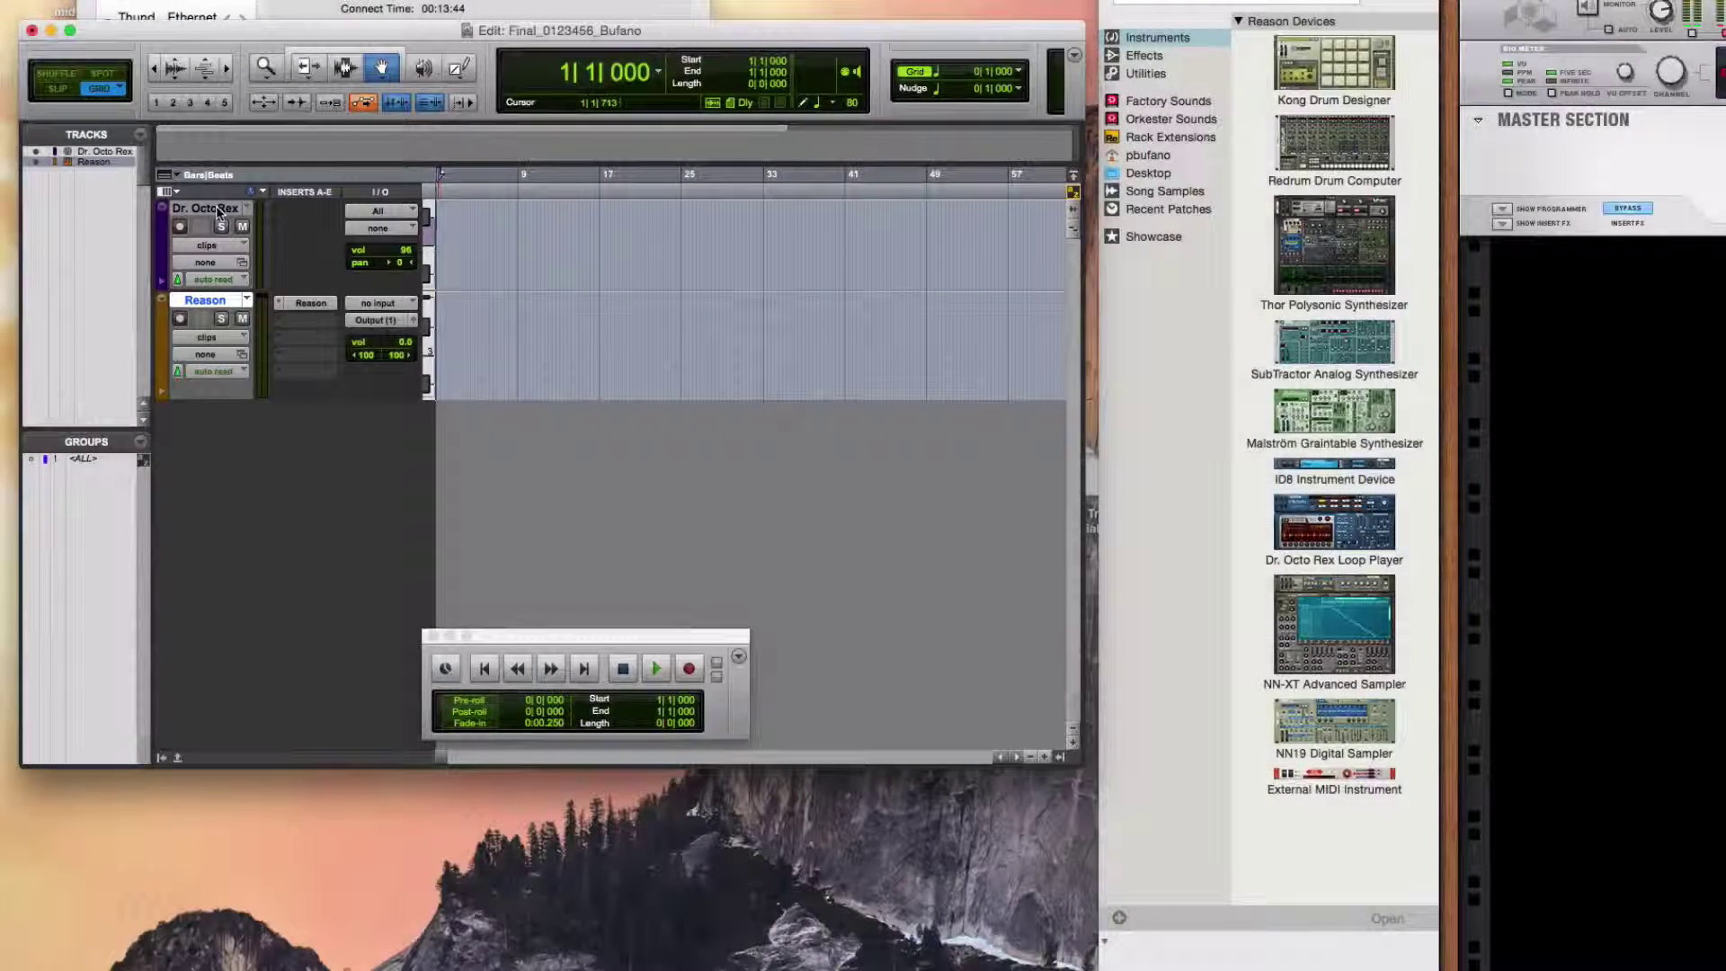
pyautogui.click(217, 210)
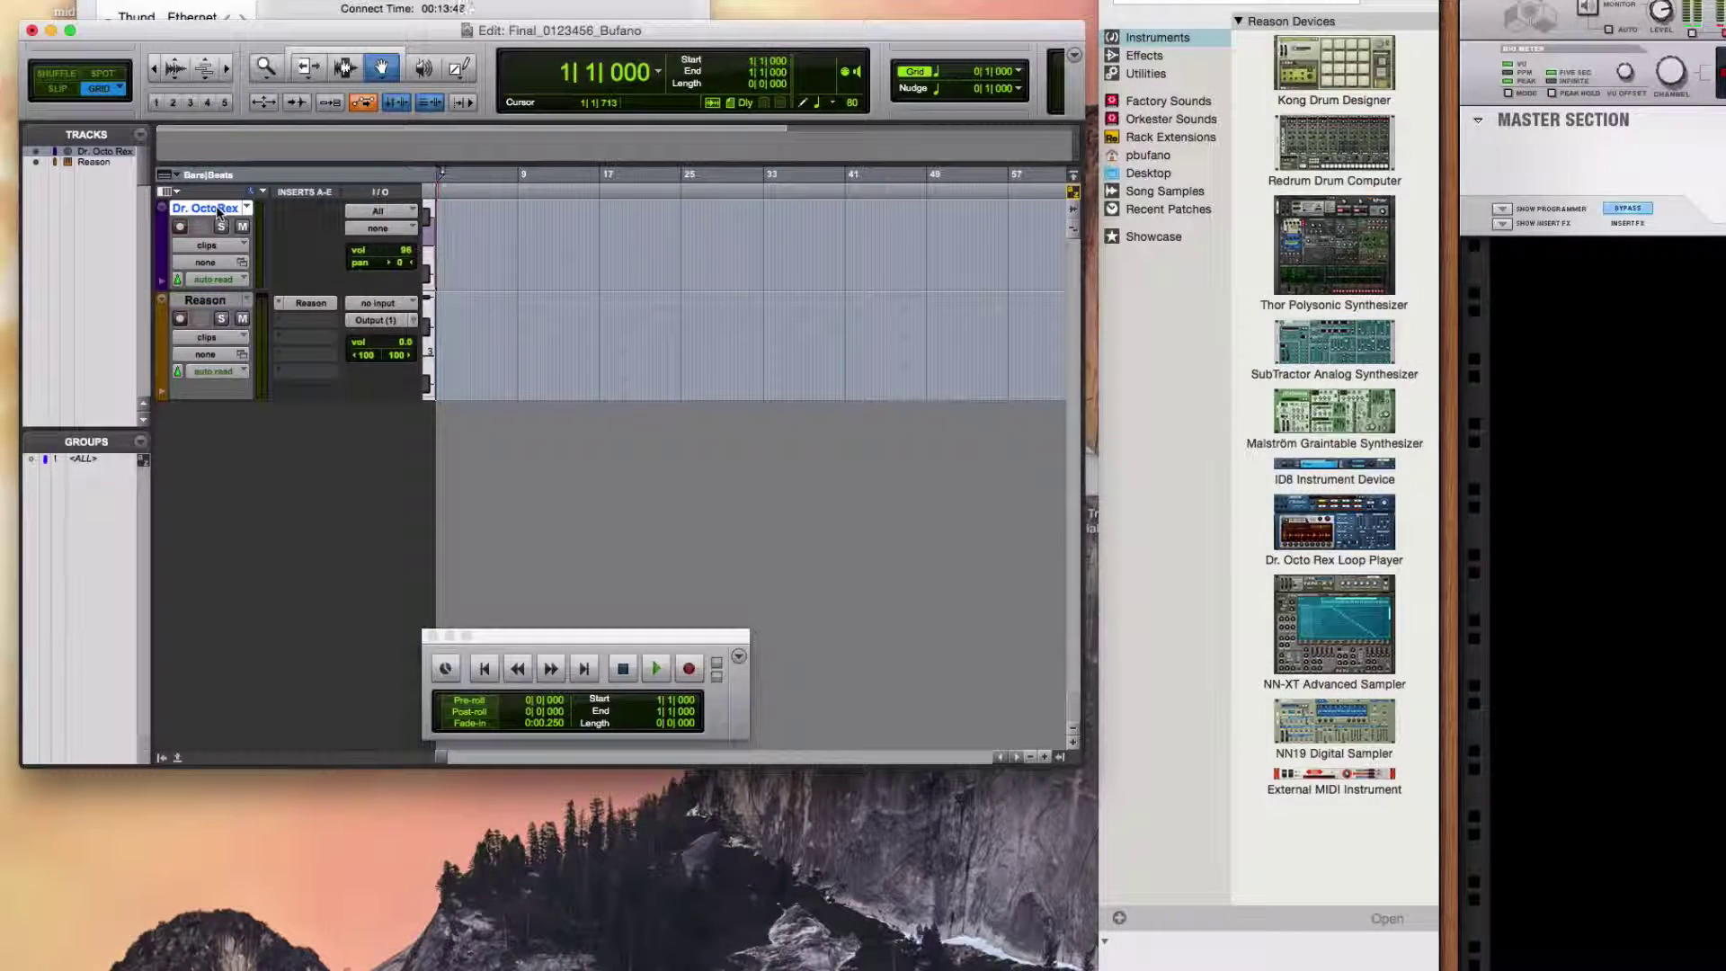
pyautogui.click(219, 306)
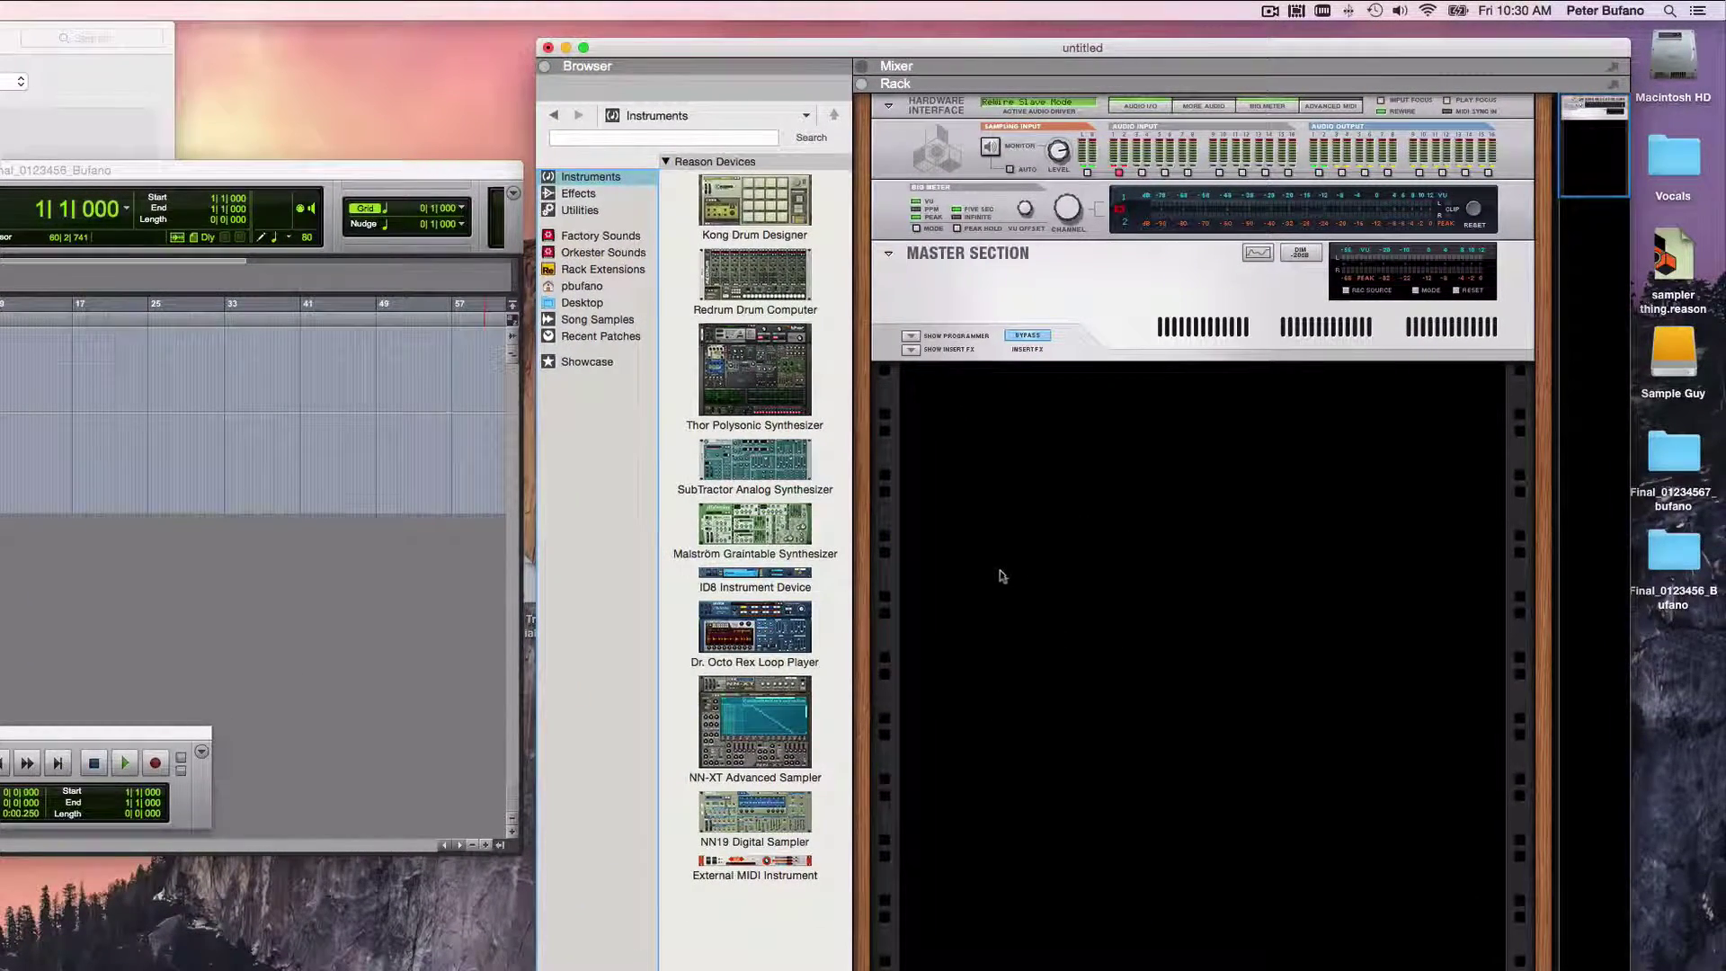
# Add a Dr. Octo Rex Loop Player to the rack and load the KLB Funk | StingBit 109 bpm patch
pyautogui.click(779, 620)
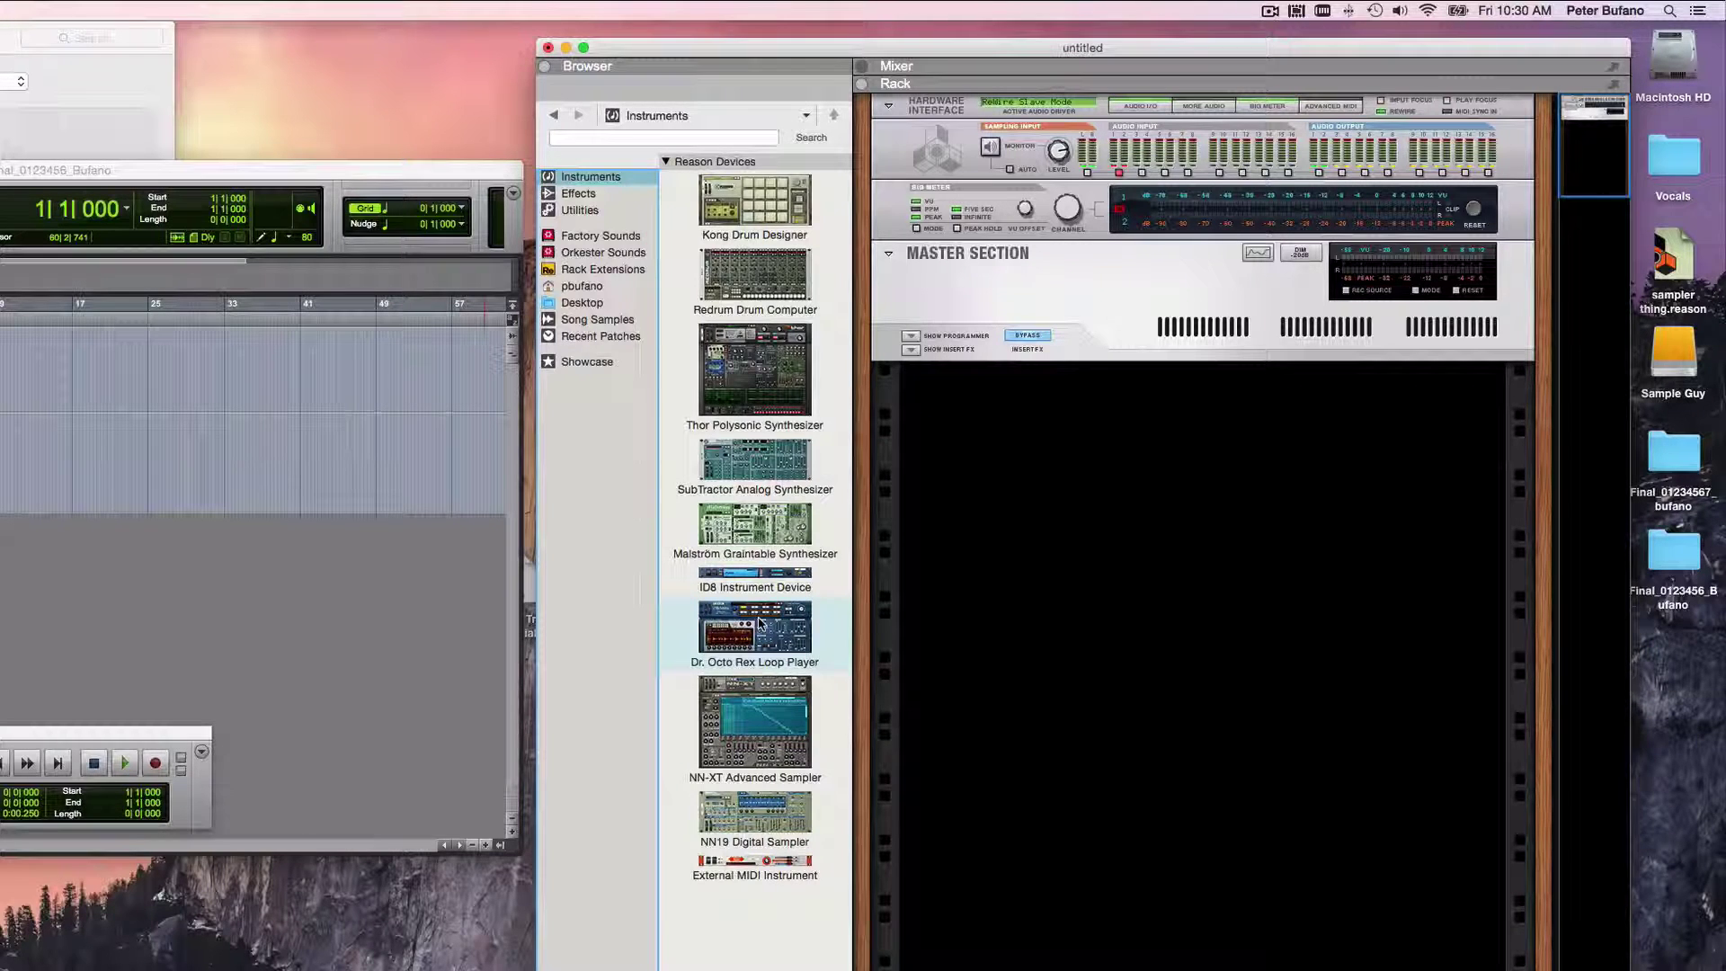
pyautogui.moveTo(759, 621); pyautogui.dragTo(1132, 571)
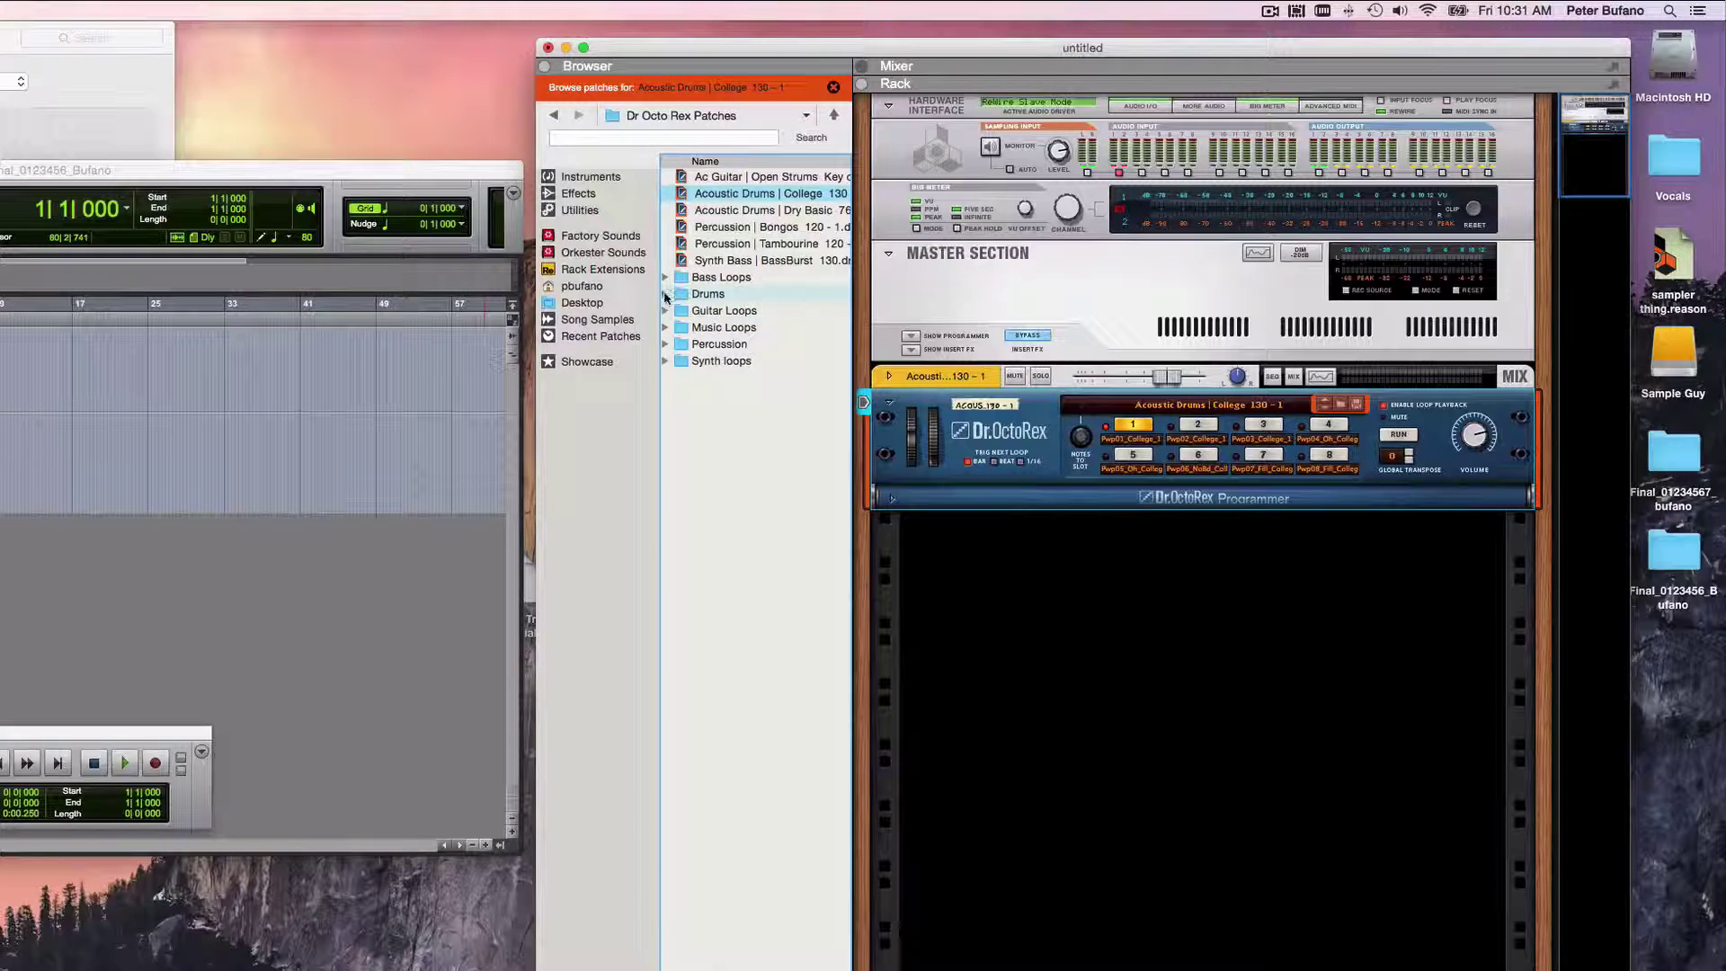
pyautogui.click(666, 296)
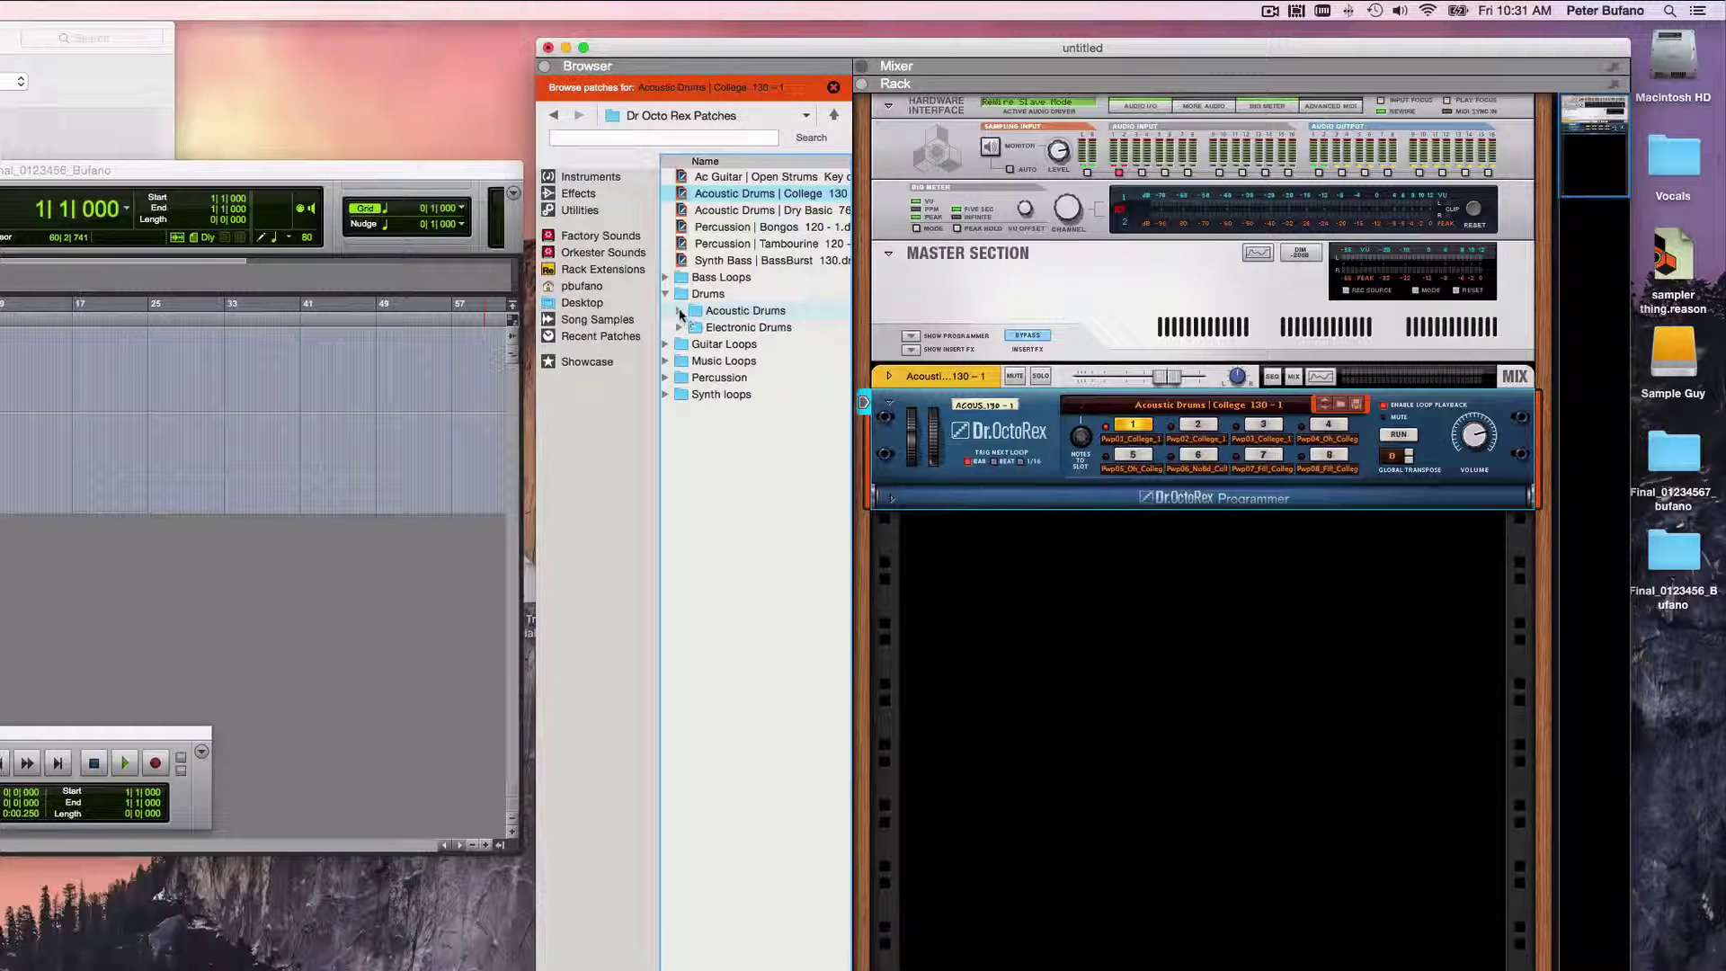
pyautogui.click(679, 311)
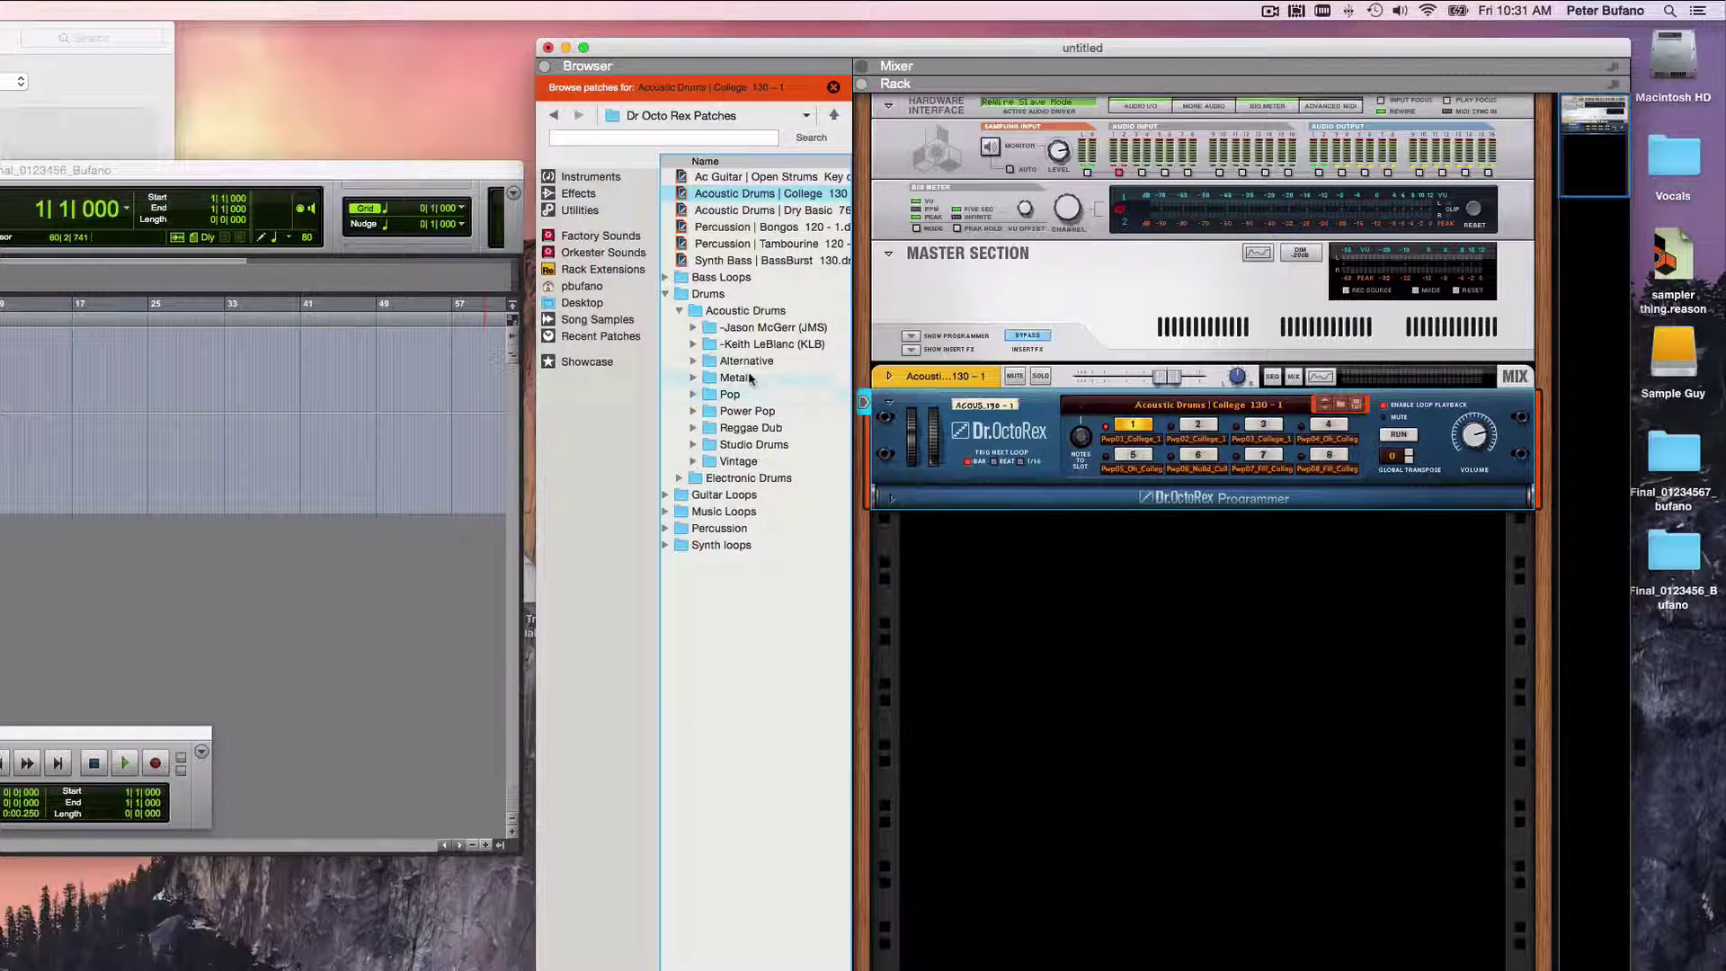
pyautogui.click(693, 345)
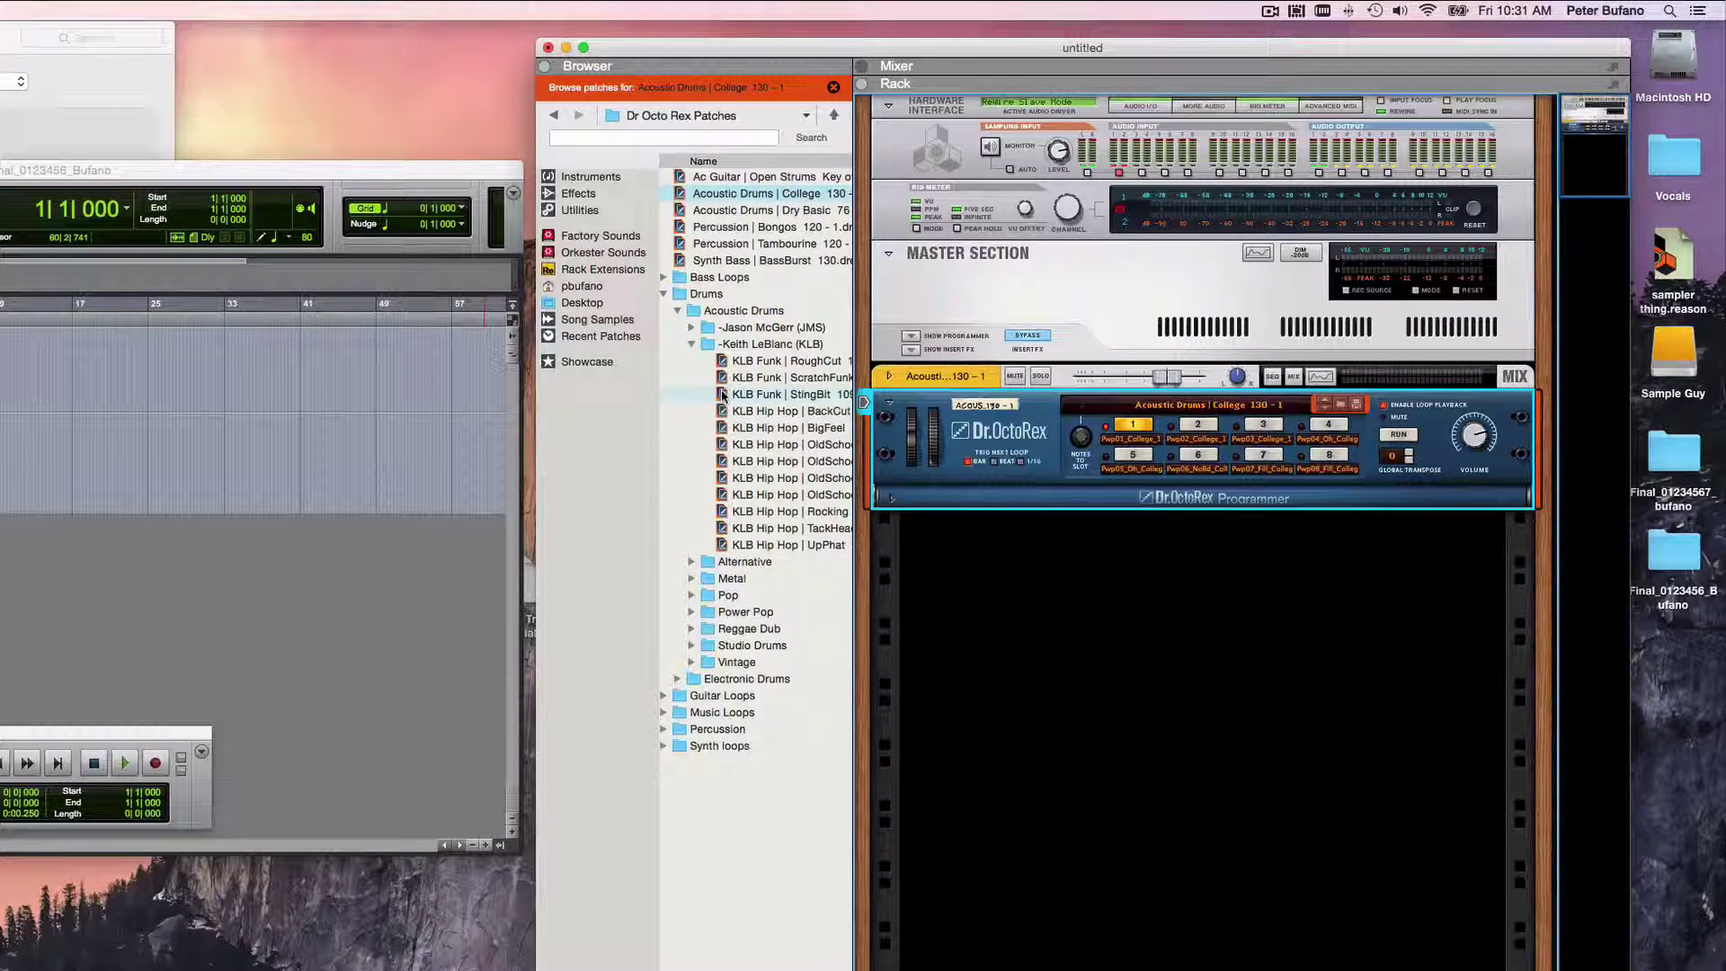
pyautogui.moveTo(722, 395); pyautogui.dragTo(1027, 443)
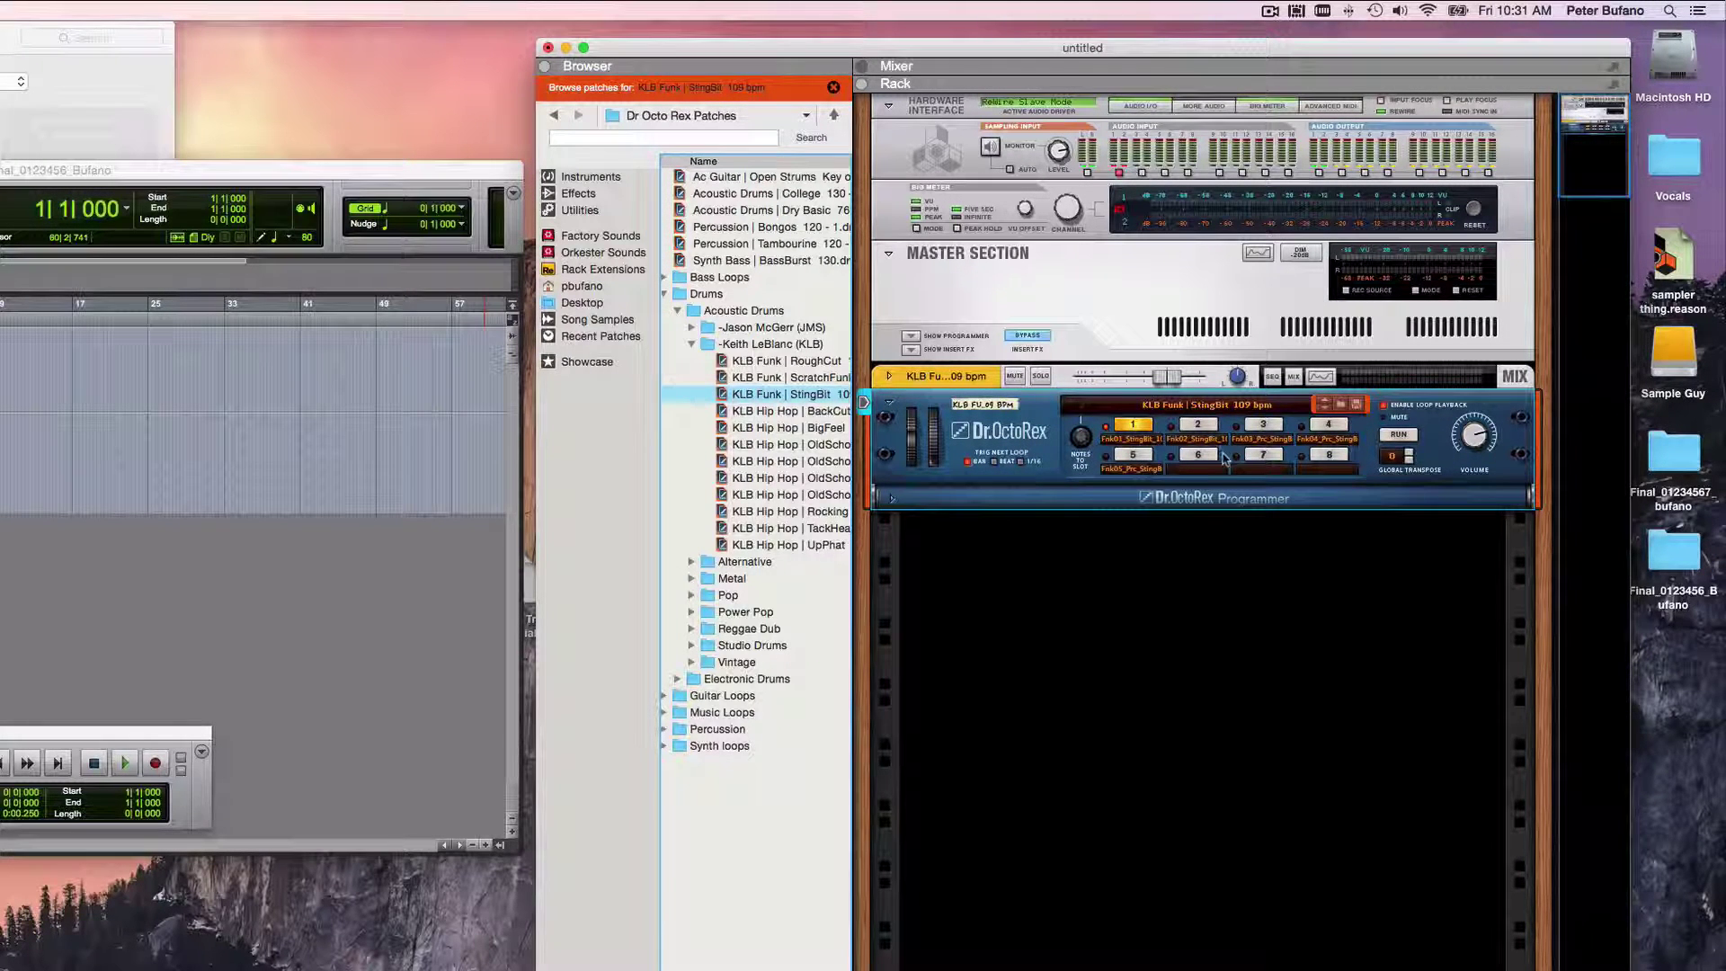
pyautogui.click(1398, 435)
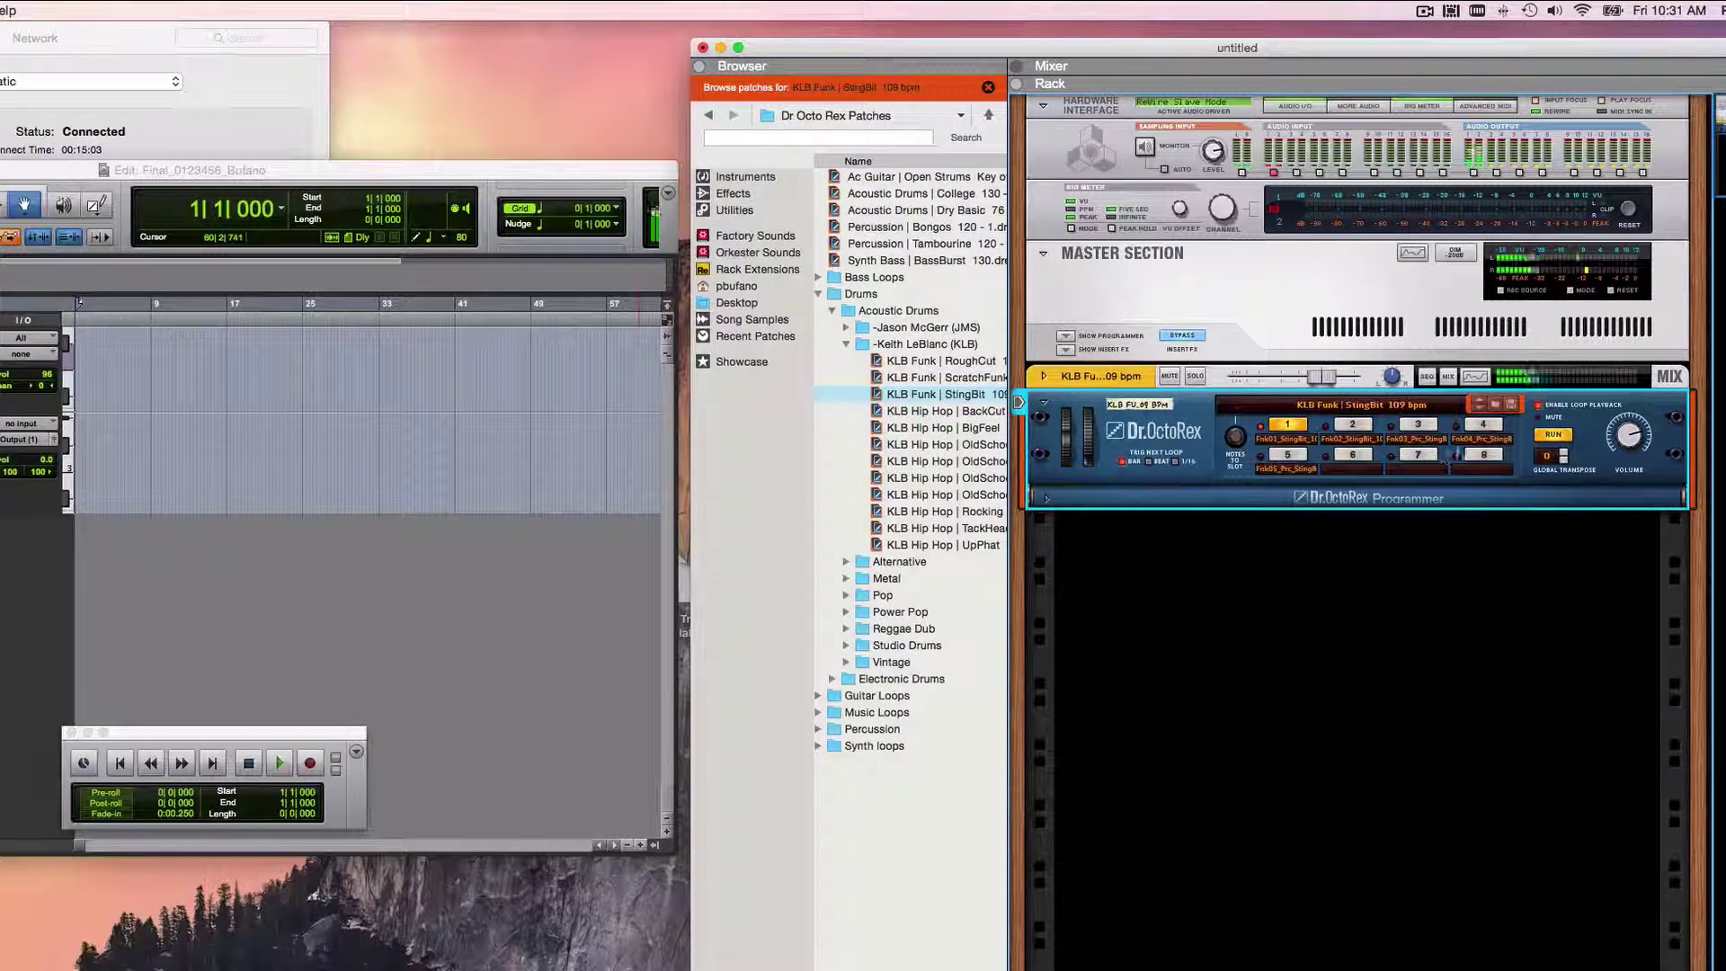
pyautogui.click(1553, 435)
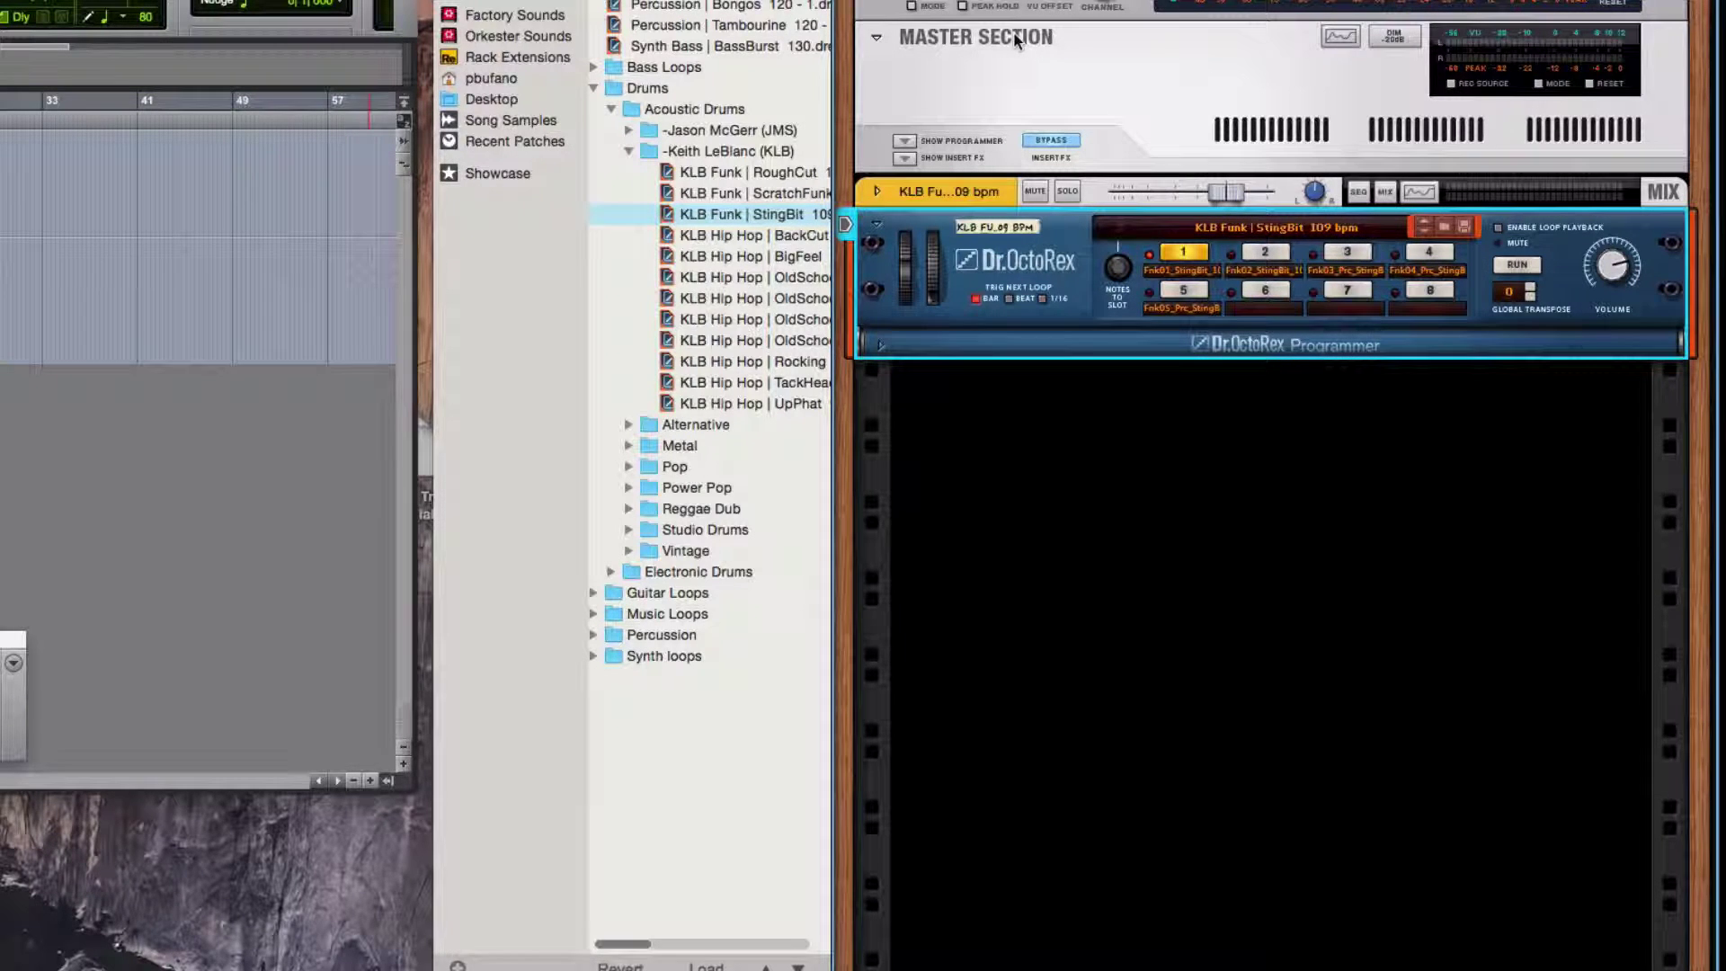
# In Control Surfaces preferences, toggle Use with Reason for the Oxygen 25 on and off, then close
pyautogui.press('super+comma')
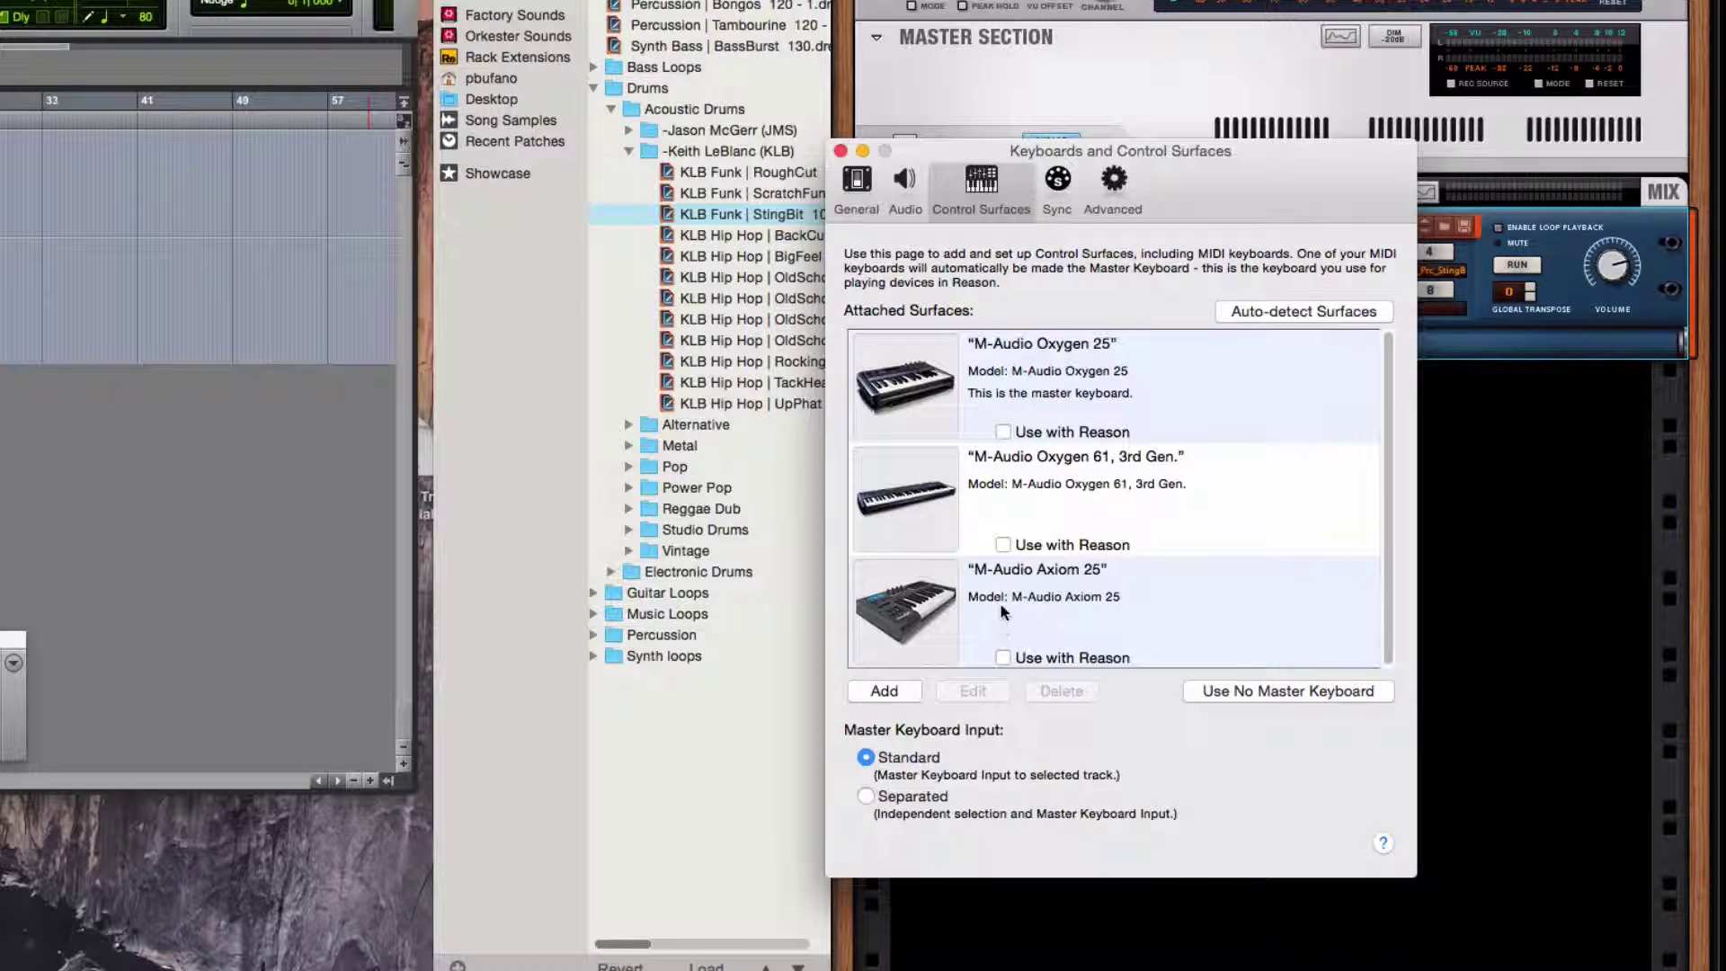
pyautogui.click(1004, 433)
pyautogui.click(1004, 432)
pyautogui.click(841, 152)
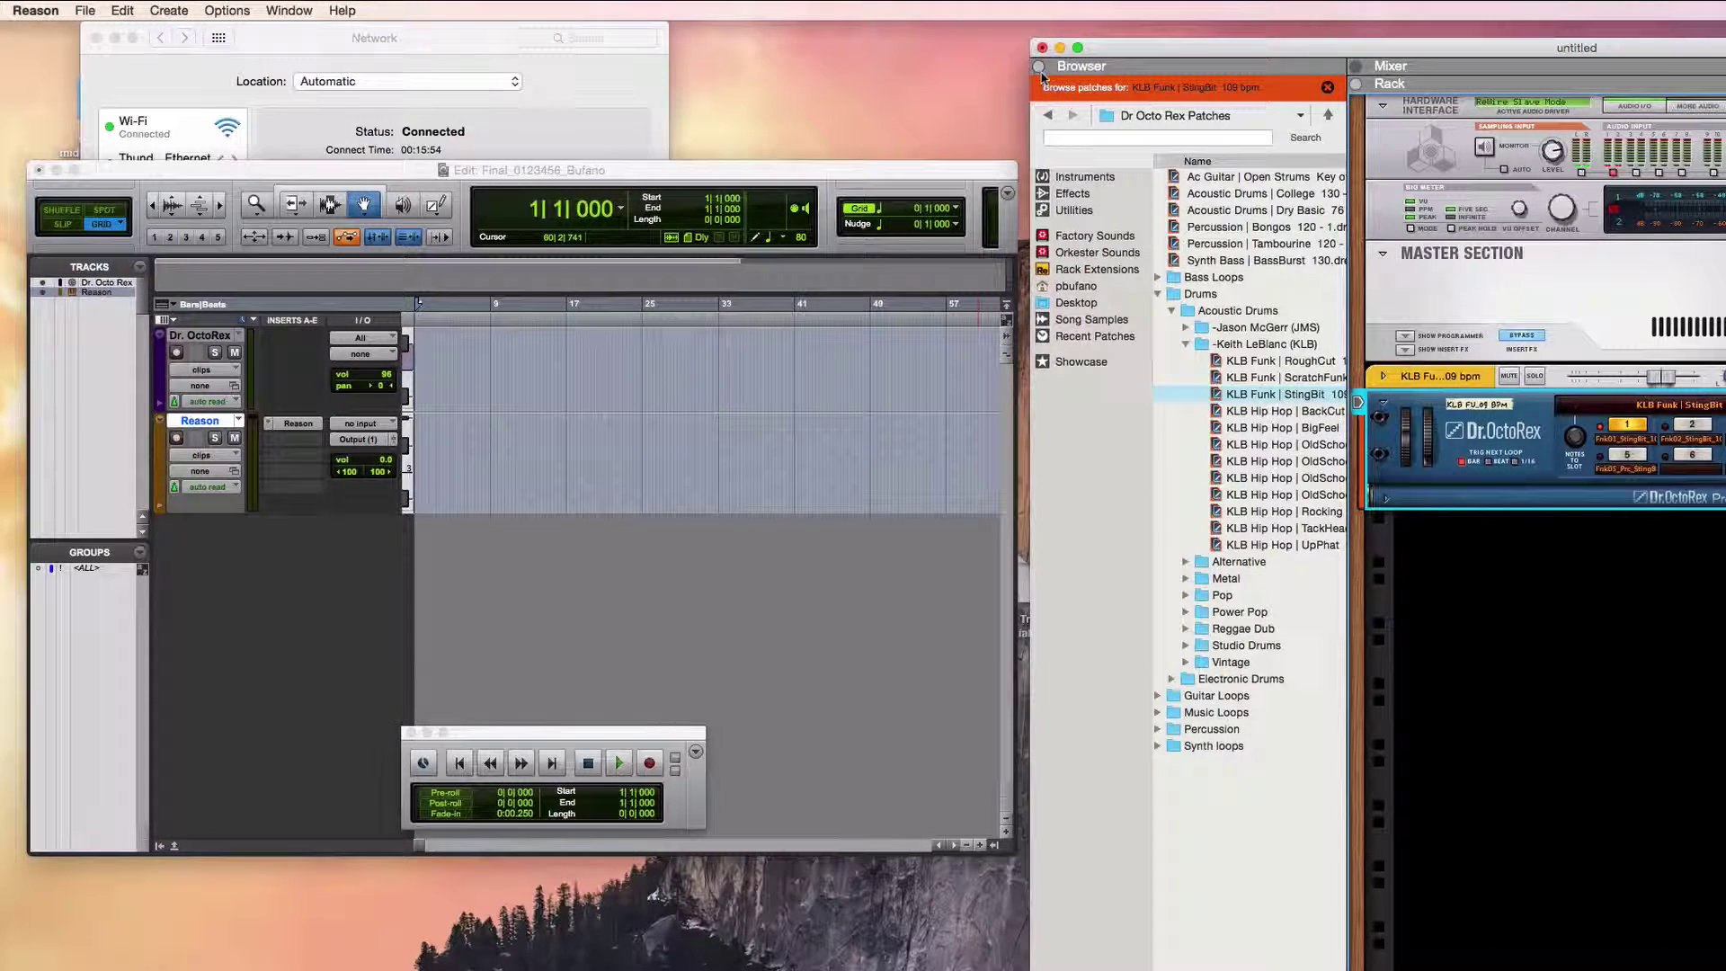
# Collapse Reason's browser, then route Dr. OctoRex's MIDI output to KLB Funk | StingBit 109 bpm channel 3
pyautogui.click(1039, 67)
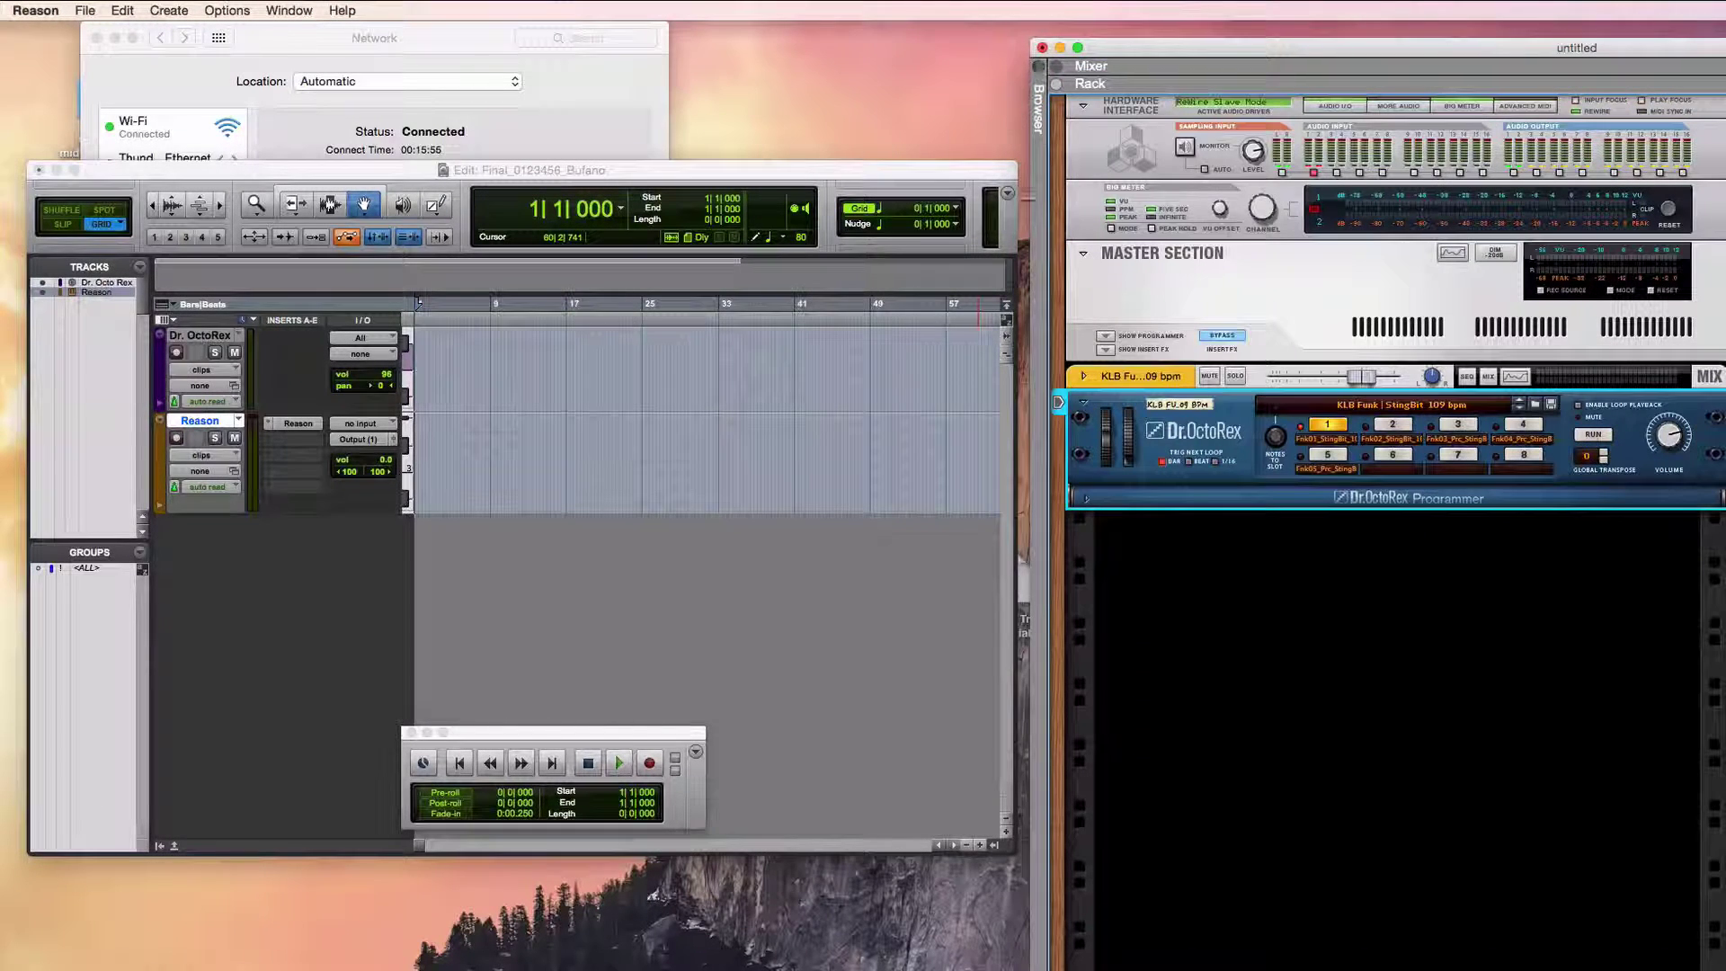
pyautogui.click(922, 529)
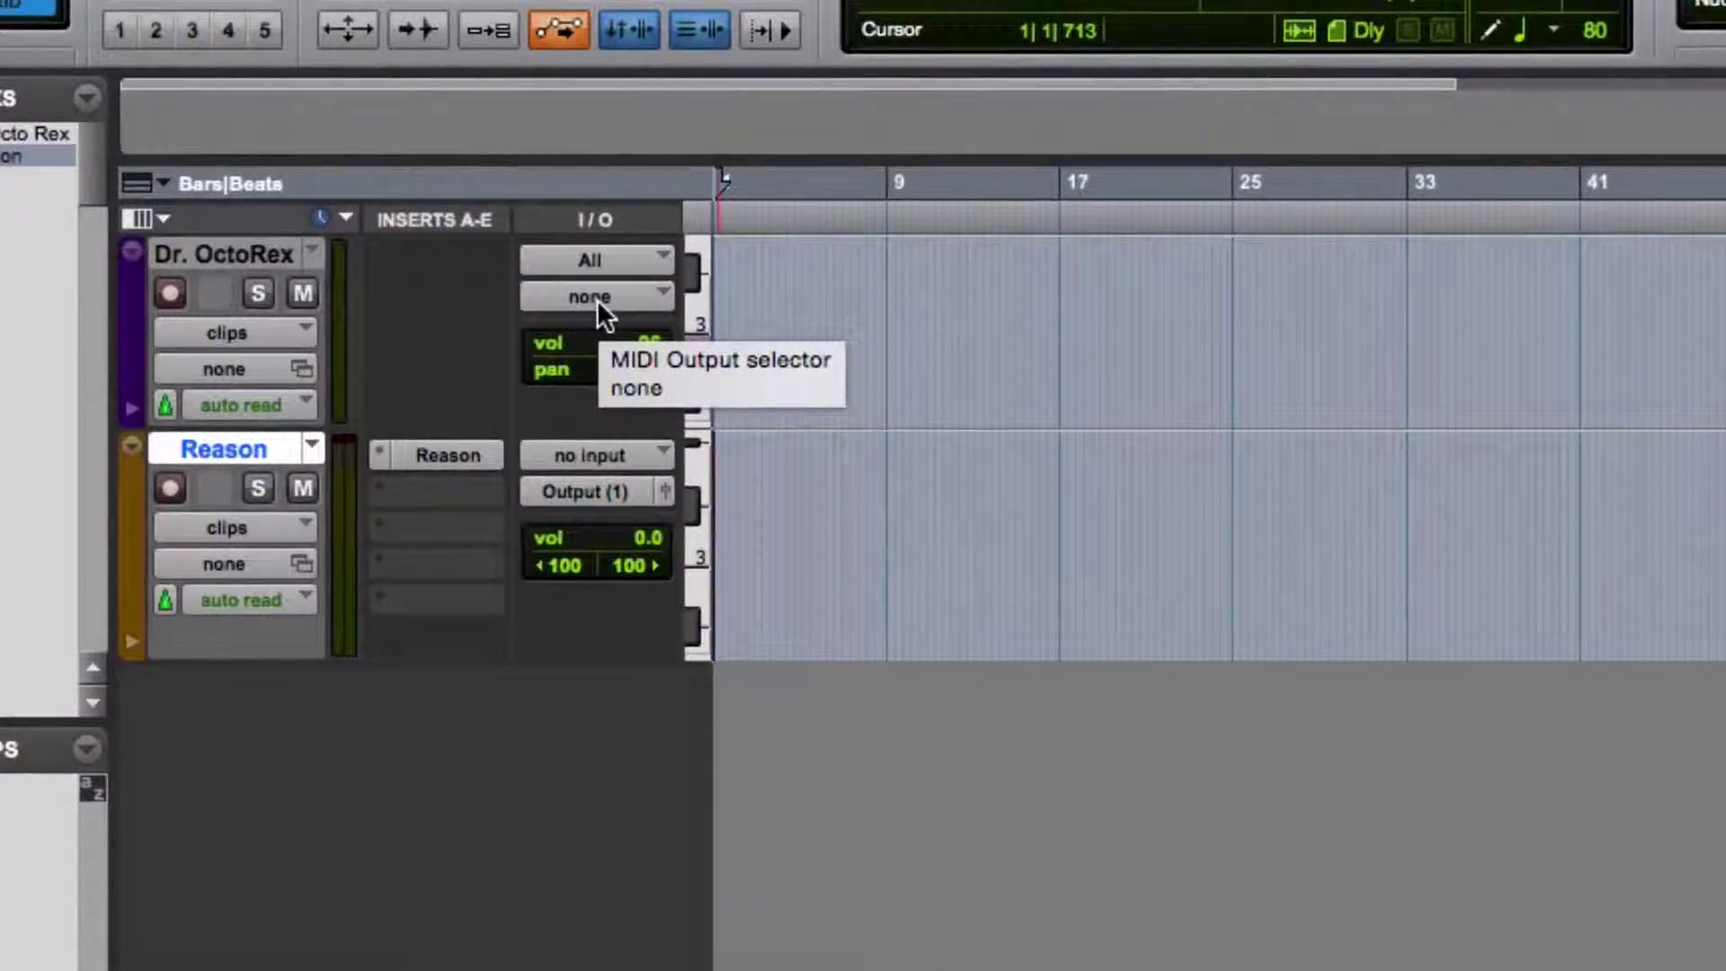
pyautogui.click(597, 298)
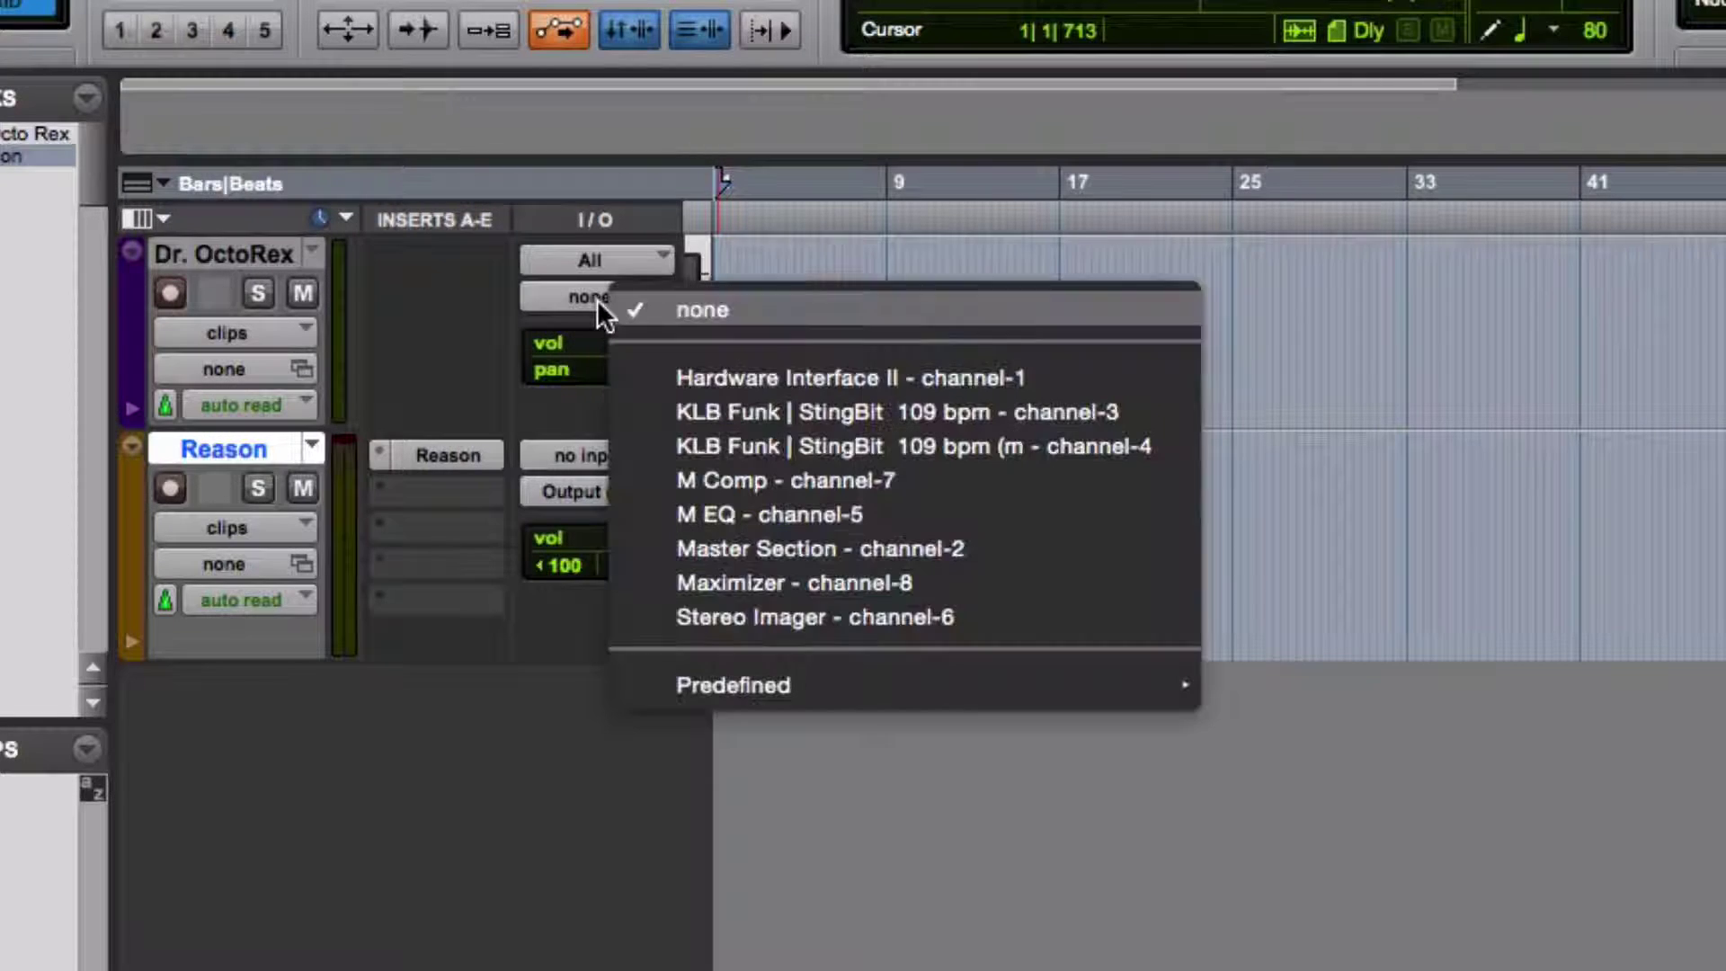
pyautogui.click(833, 412)
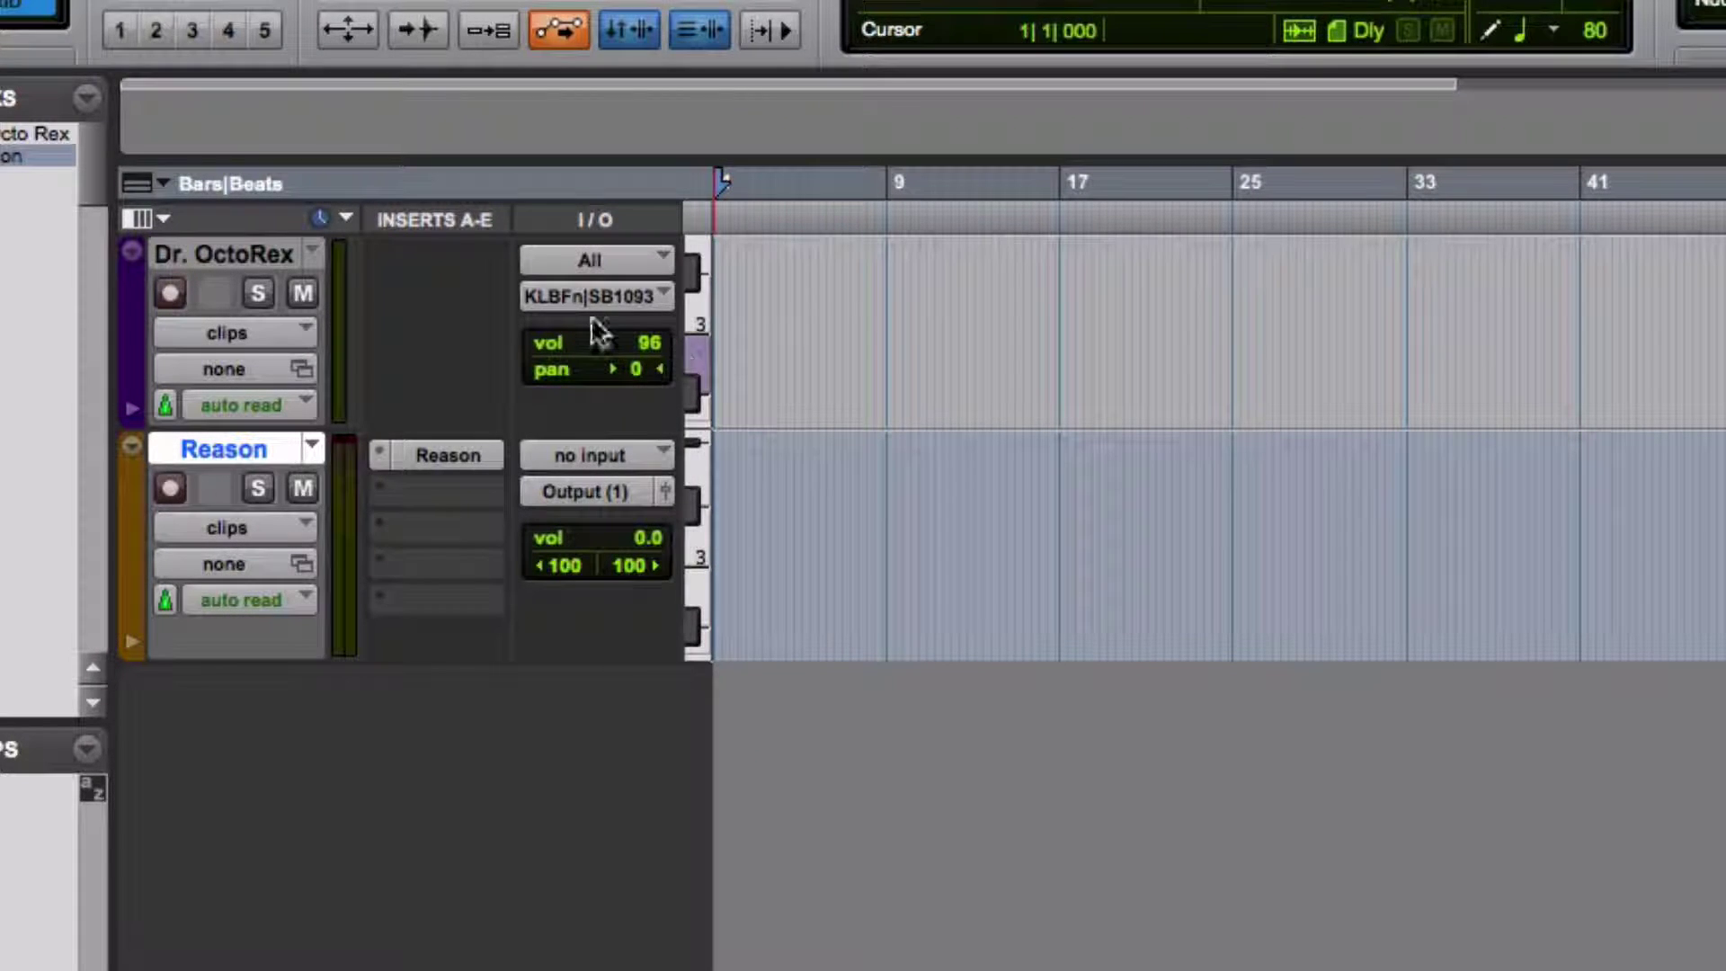
# Record-enable the Dr. OctoRex track
pyautogui.click(167, 295)
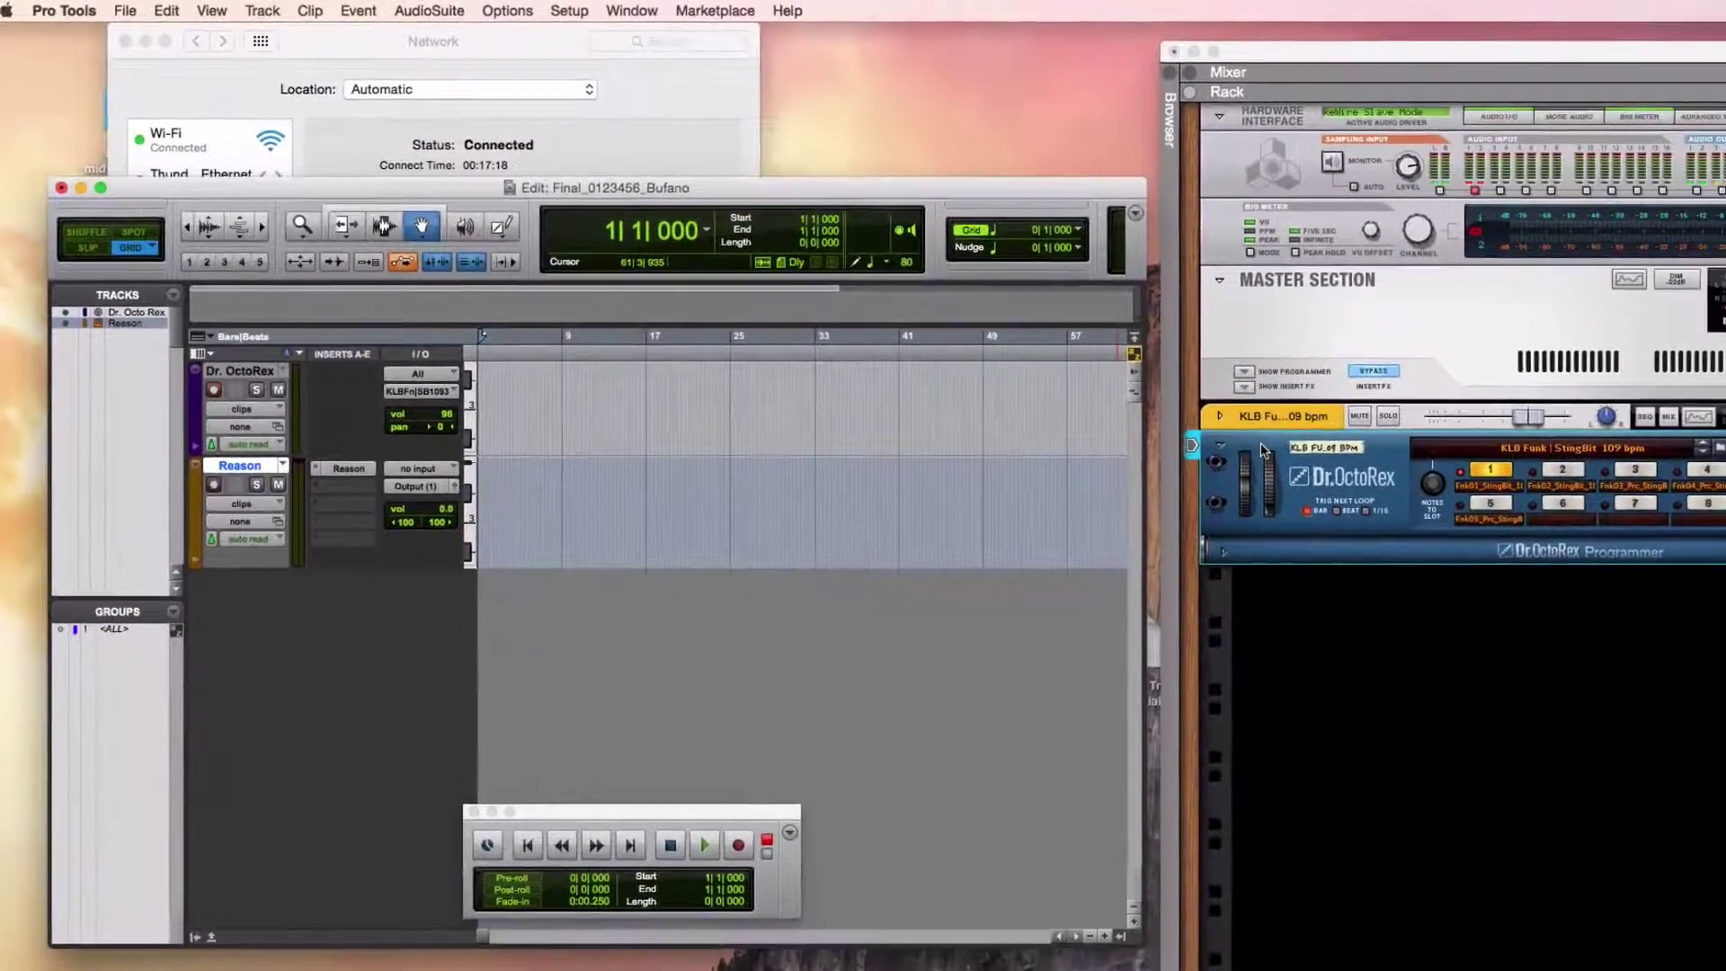
# Bring Reason to the front and open its File menu
pyautogui.click(1367, 493)
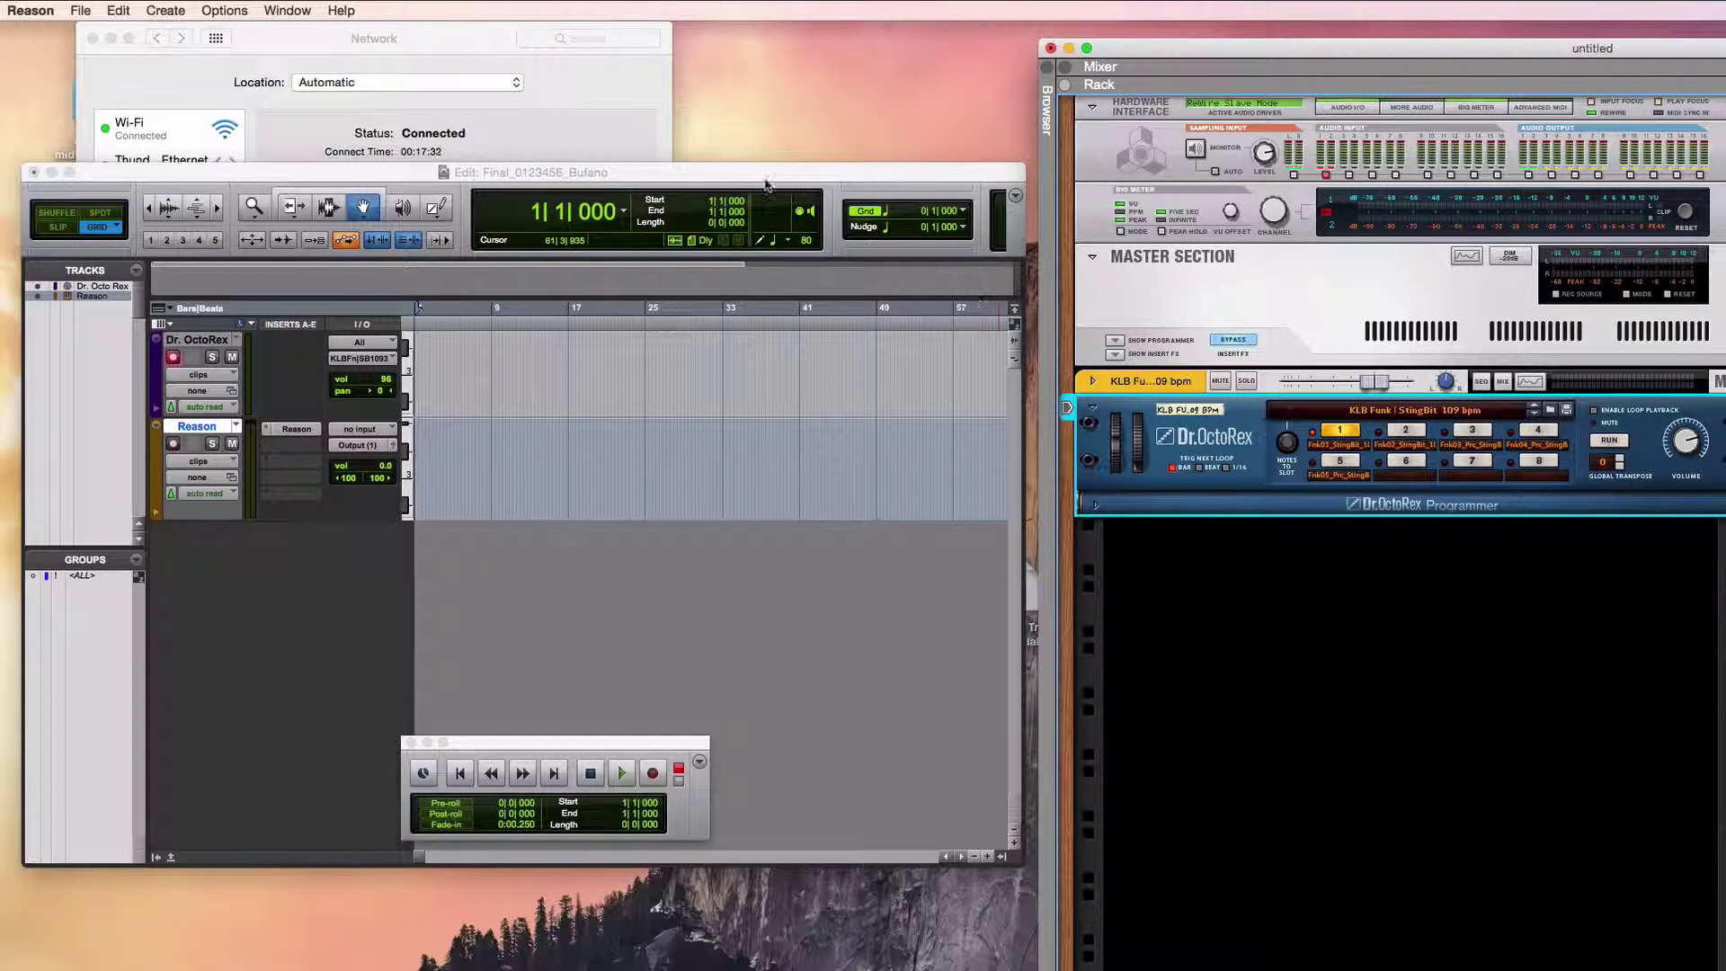
pyautogui.click(81, 11)
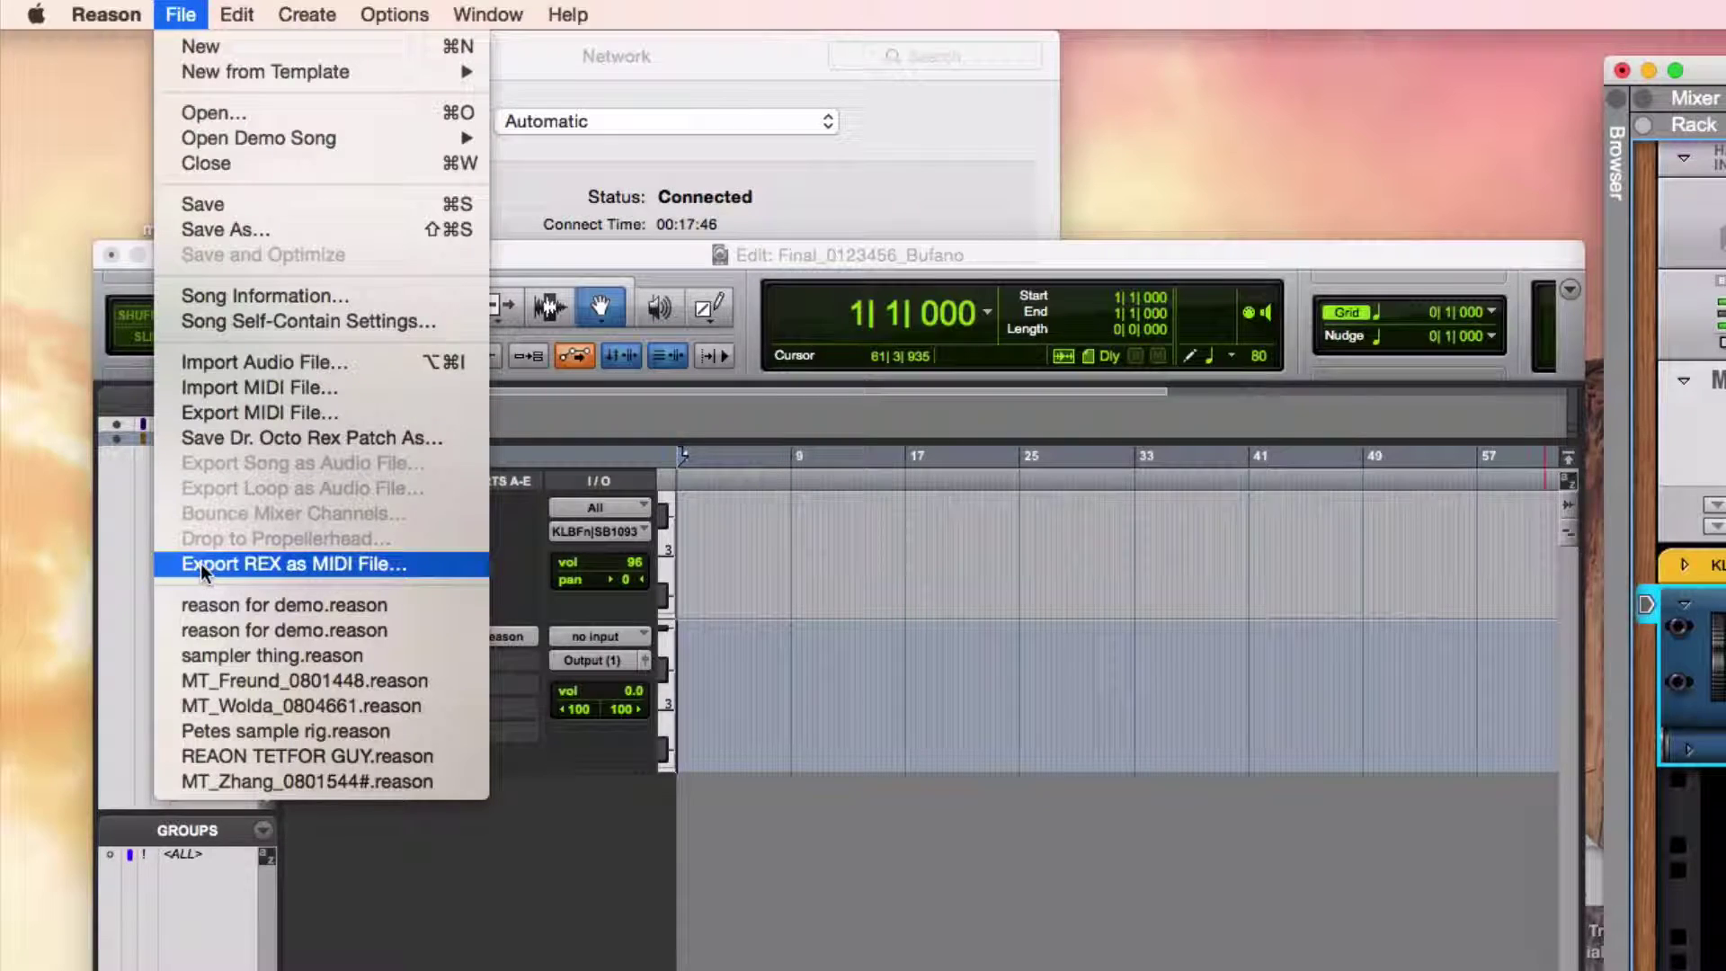
# Export the REX loop as MIDI file Fnk01_StingBit_109_KLB, saved to the Desktop
pyautogui.click(364, 565)
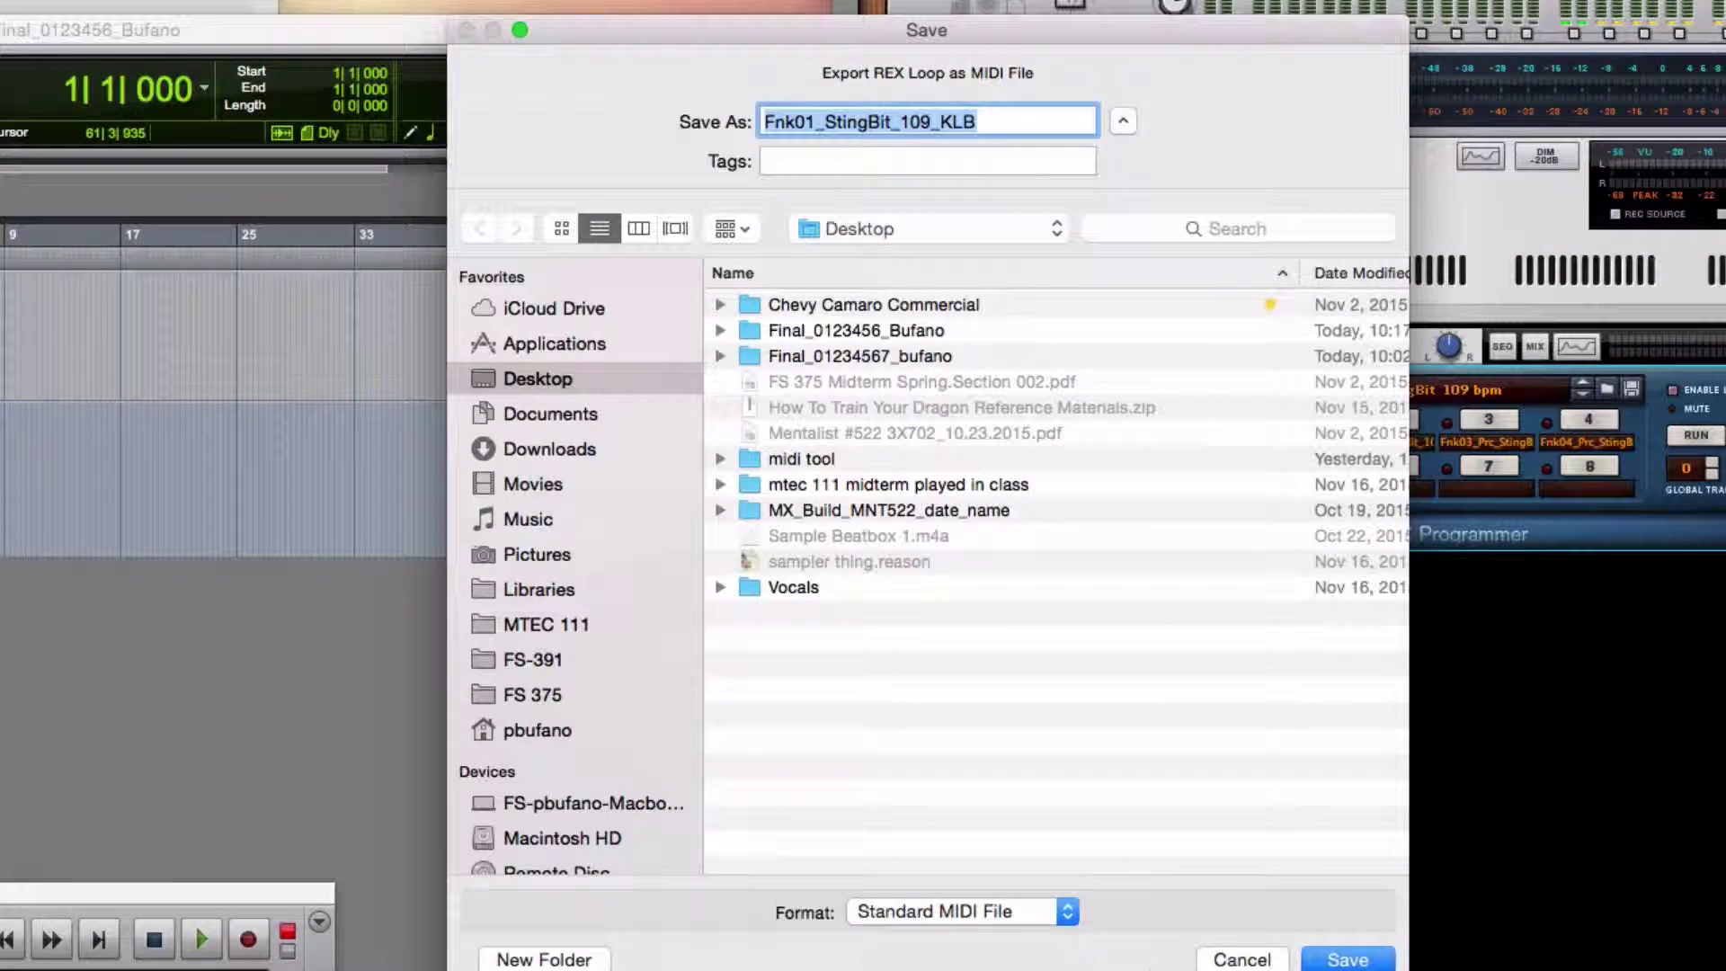
pyautogui.click(1354, 959)
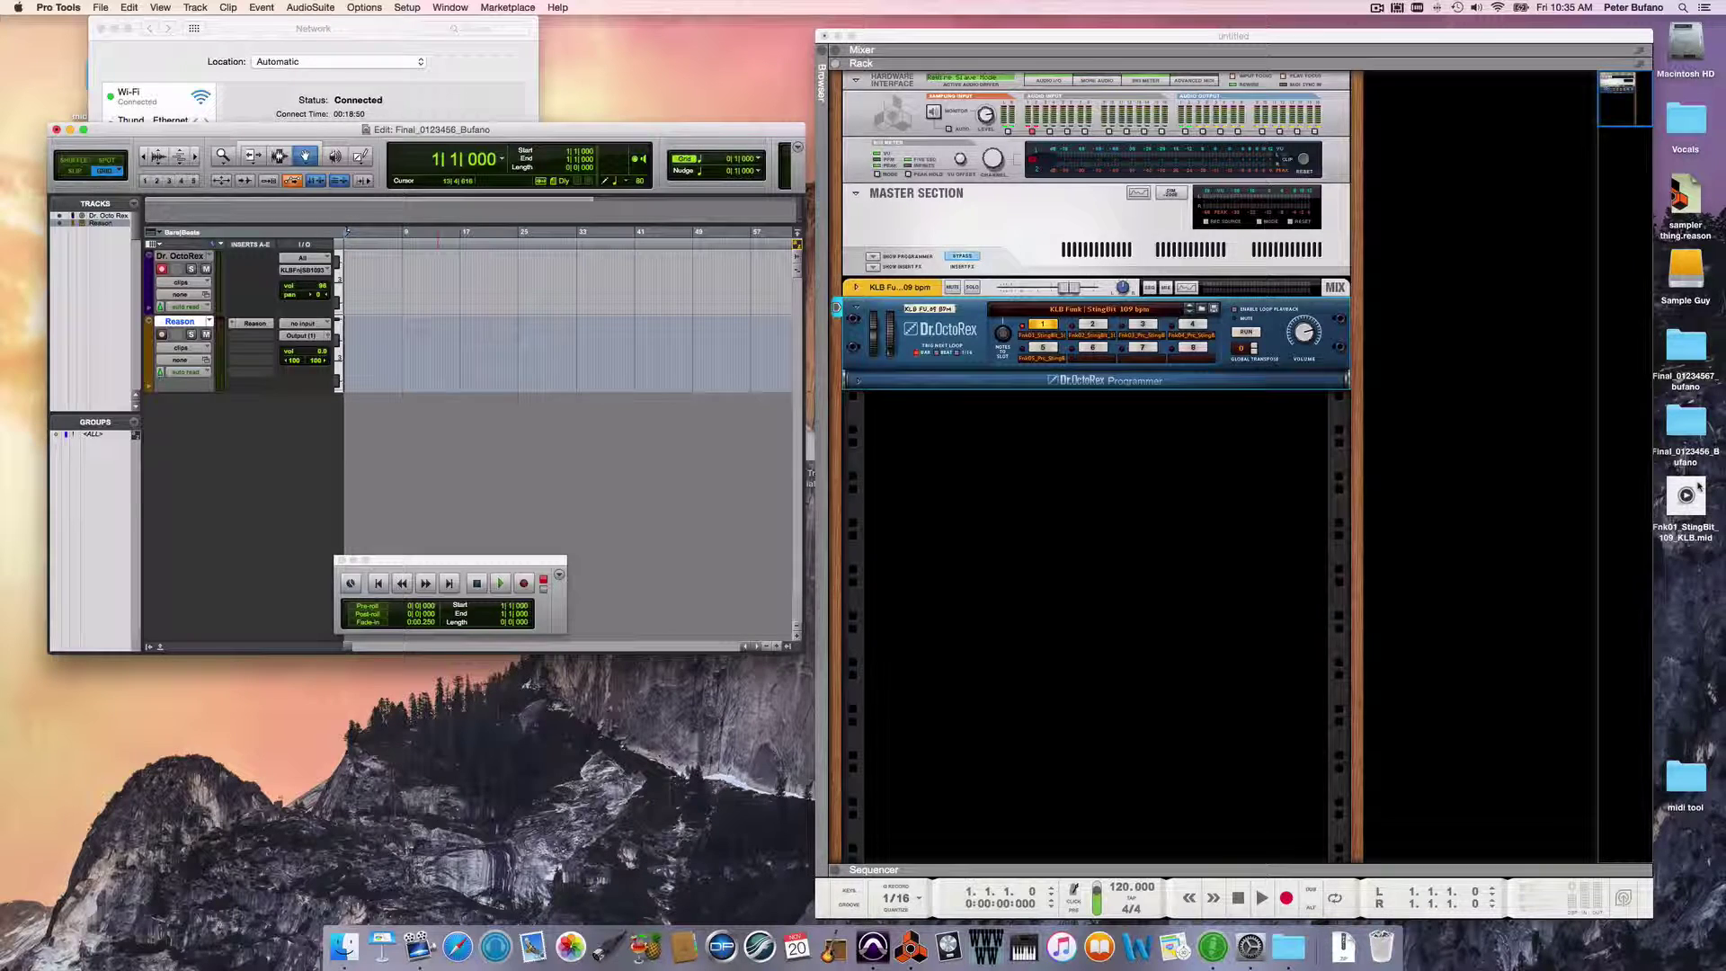
# Drop Fnk01_StingBit_109_KLB.mid onto the Dr. OctoRex track at bar 1, zoom in, and arm the track
pyautogui.moveTo(1698, 486); pyautogui.dragTo(344, 266)
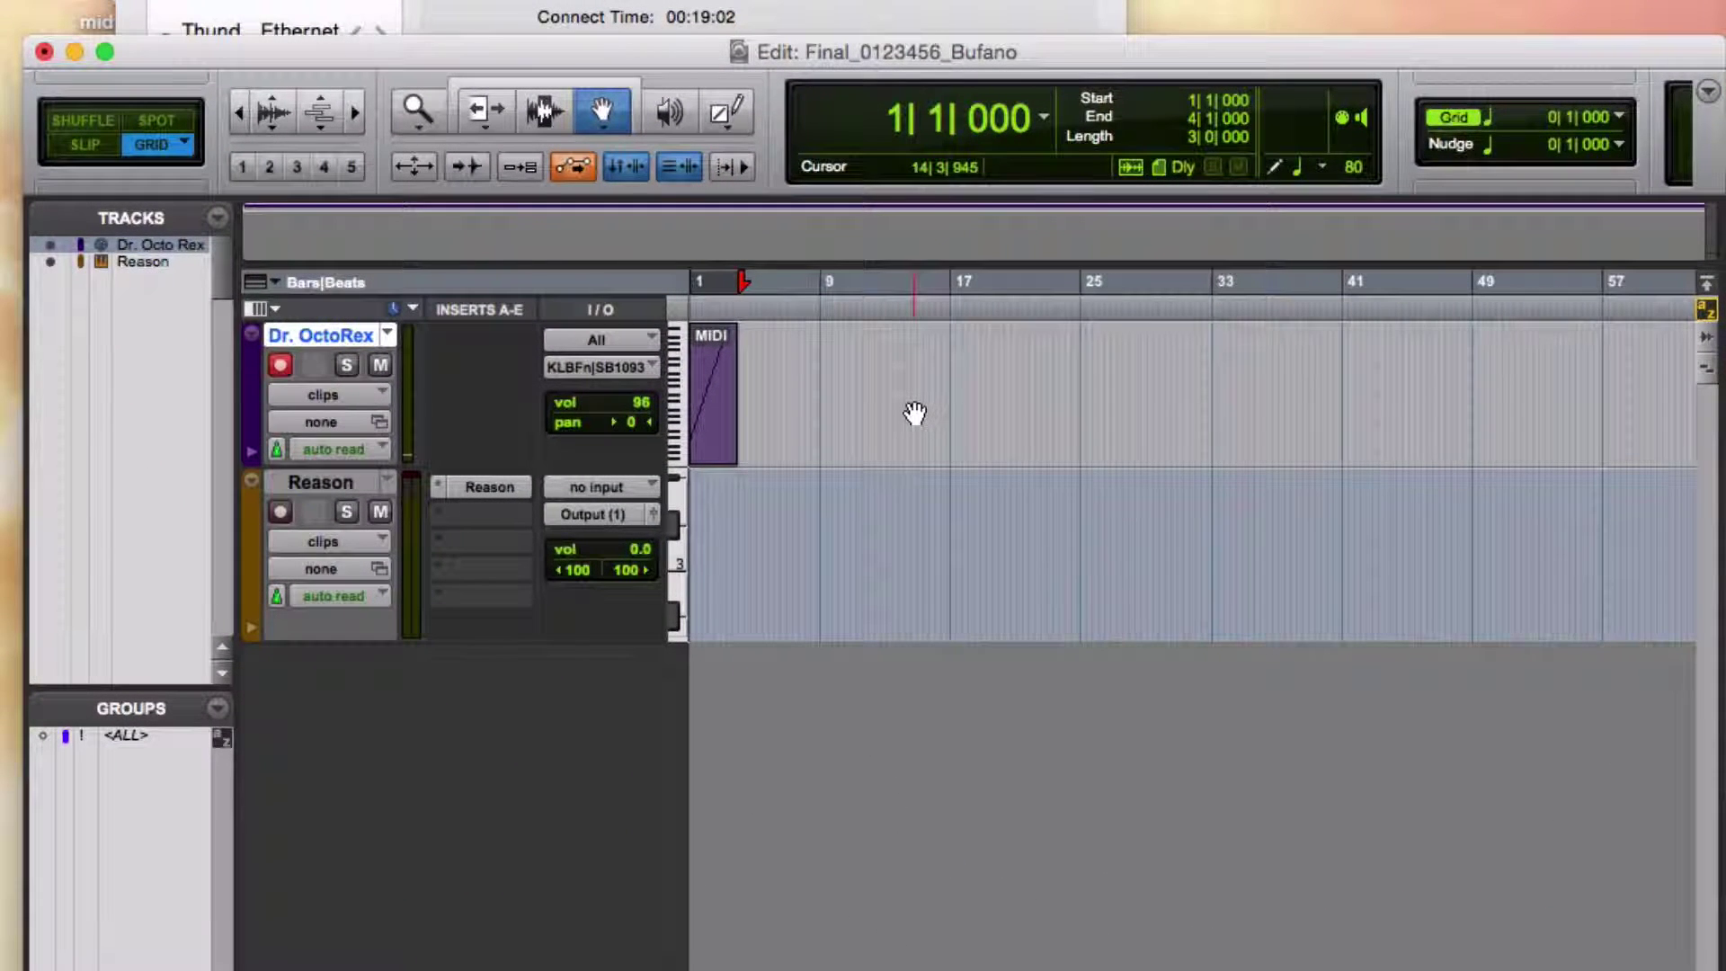
pyautogui.press('super+bracketright')
pyautogui.press('super+bracketright')
pyautogui.press('super+bracketright')
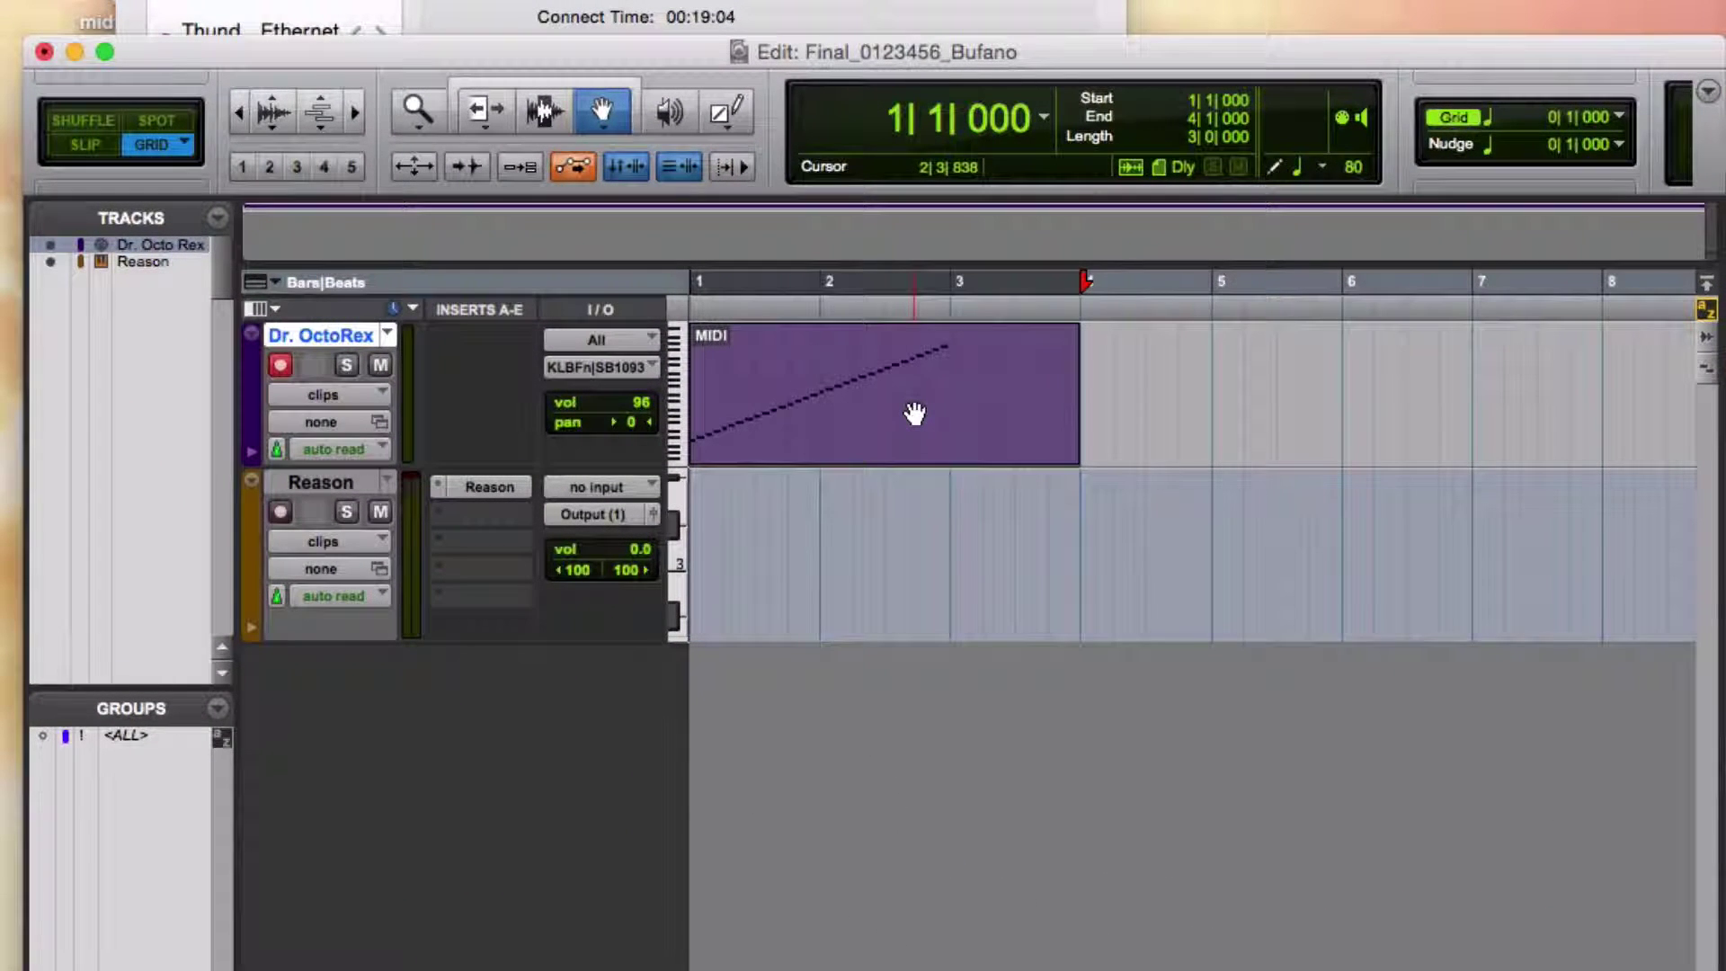
pyautogui.press('super+bracketright')
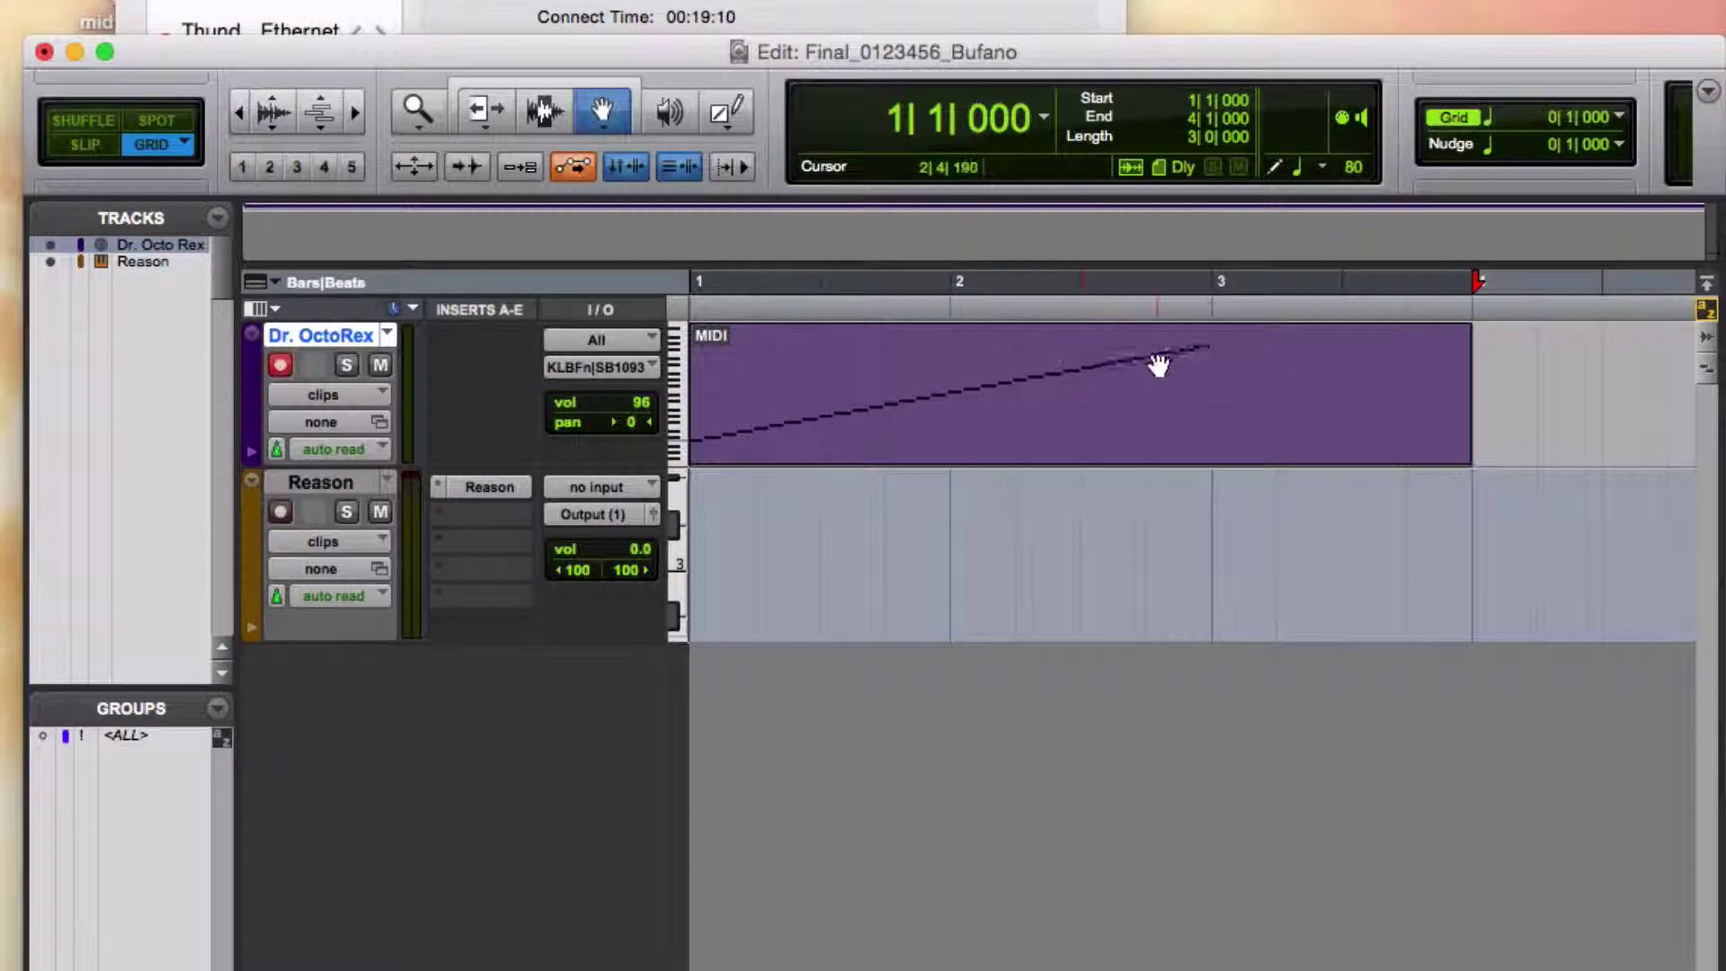
pyautogui.click(281, 365)
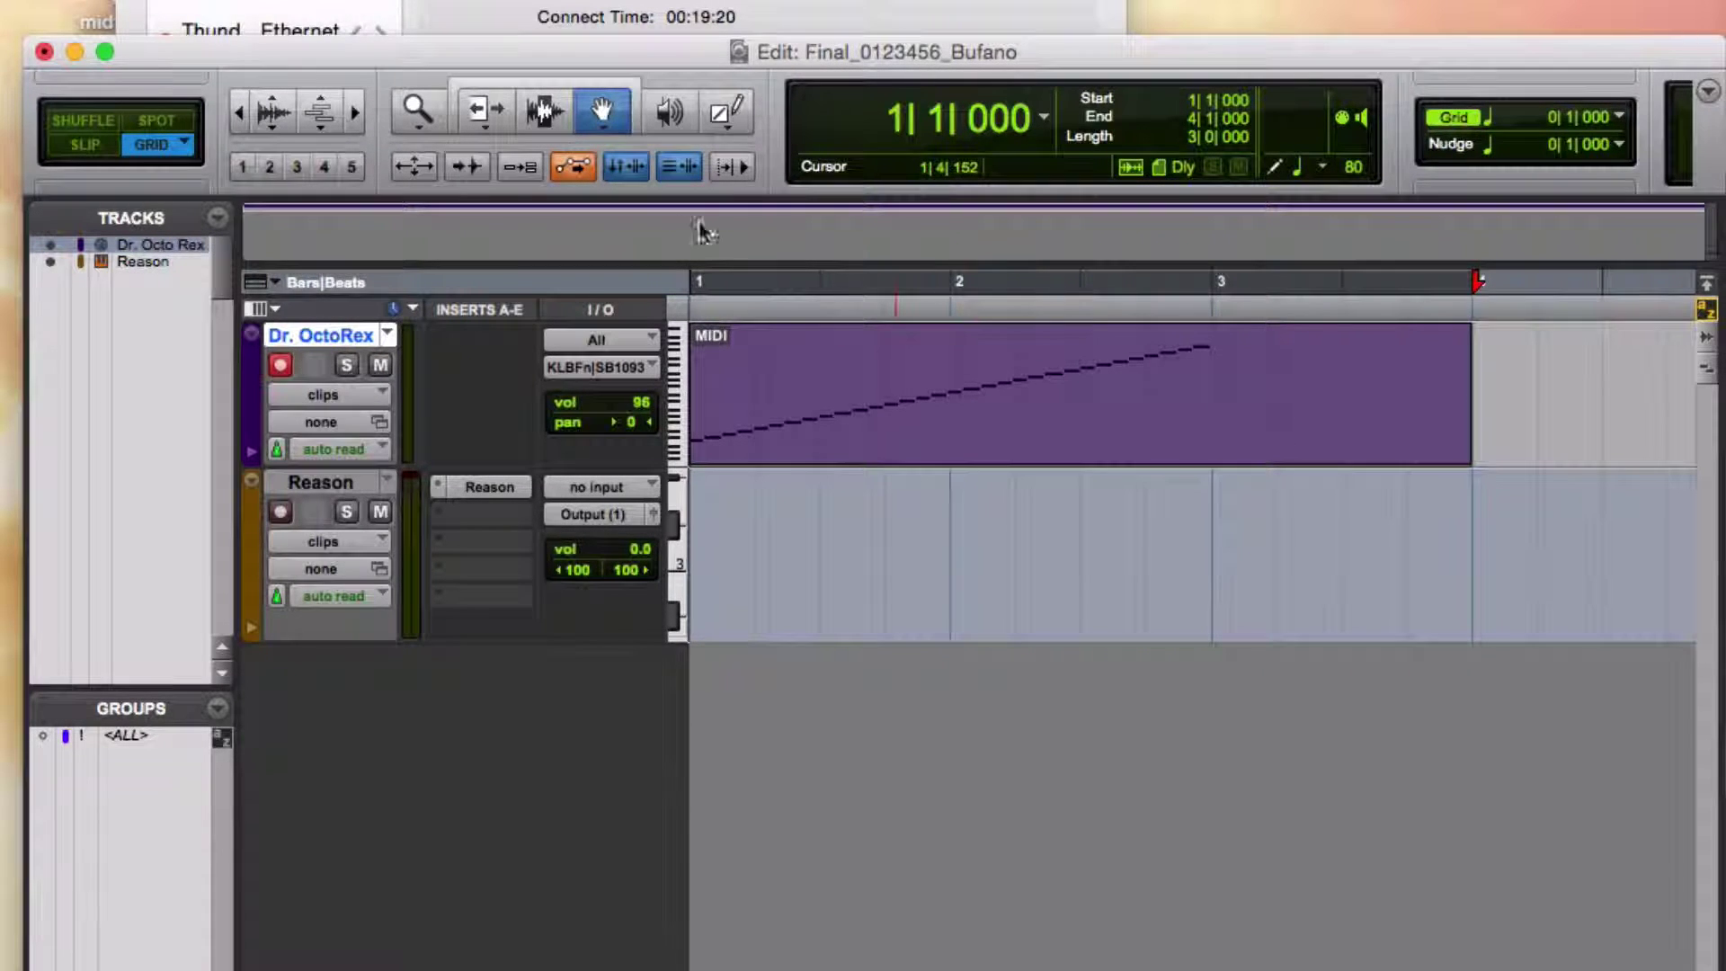
# Trim the MIDI-01 clip toward two bars with the Trimmer, leaving grid resolution unchanged
pyautogui.click(484, 112)
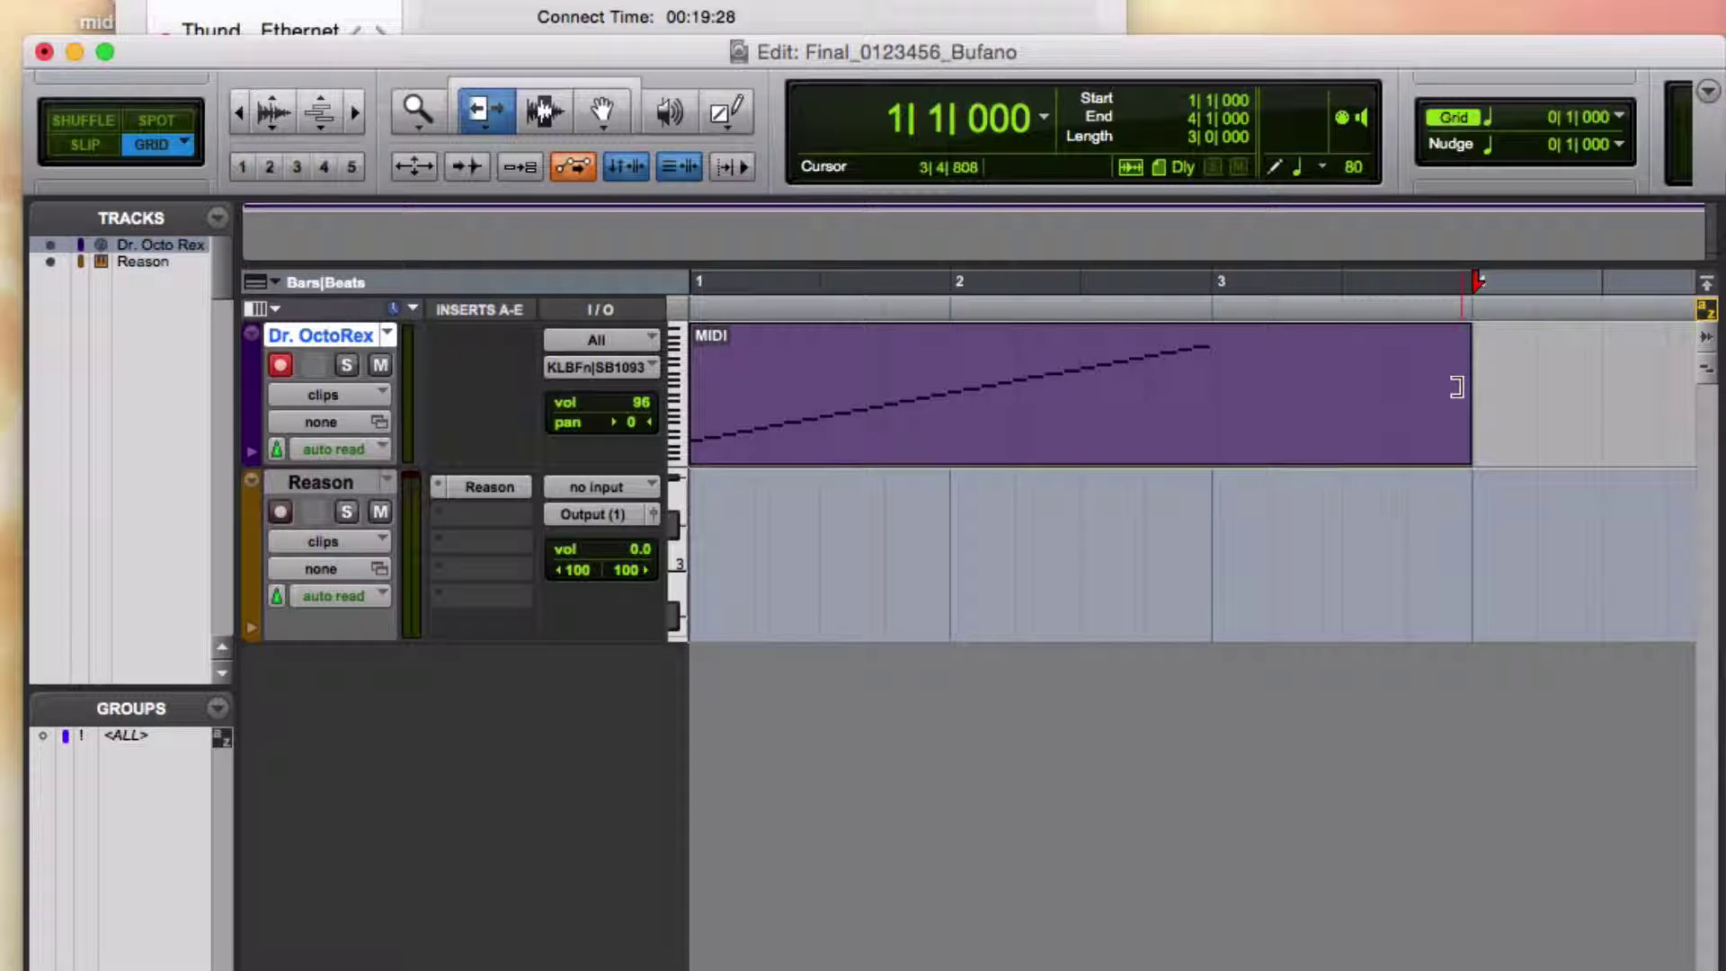
pyautogui.moveTo(1457, 386); pyautogui.dragTo(1236, 389)
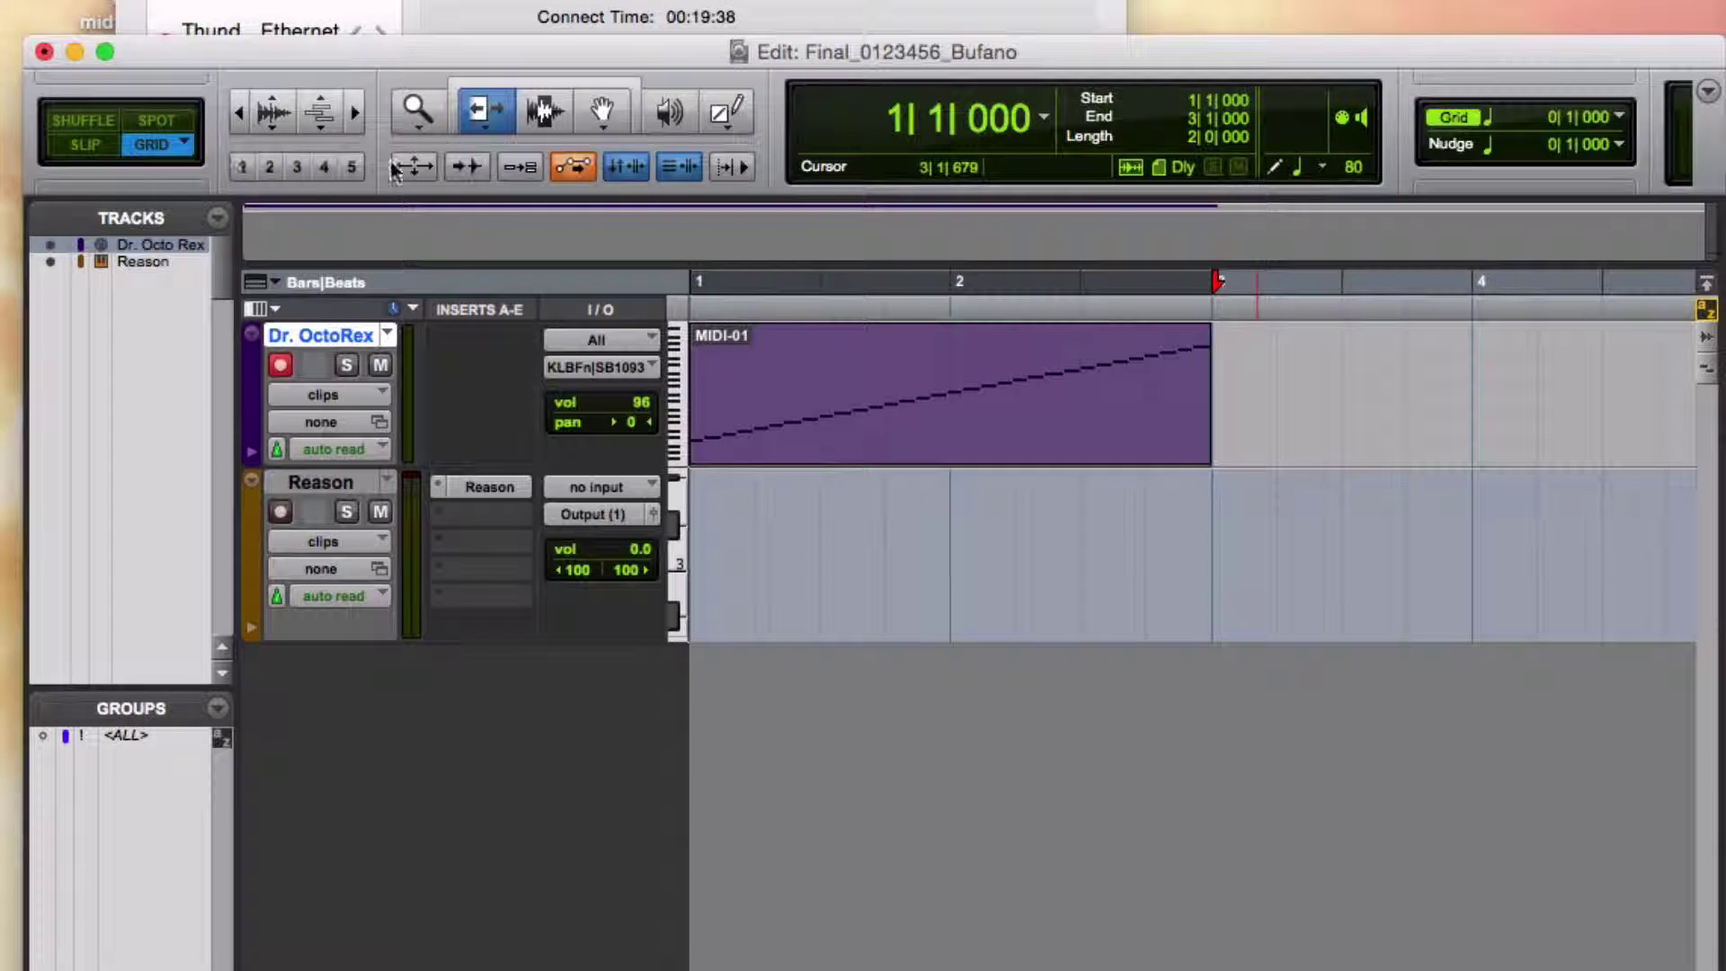
pyautogui.click(1455, 118)
pyautogui.click(1457, 118)
pyautogui.click(1487, 115)
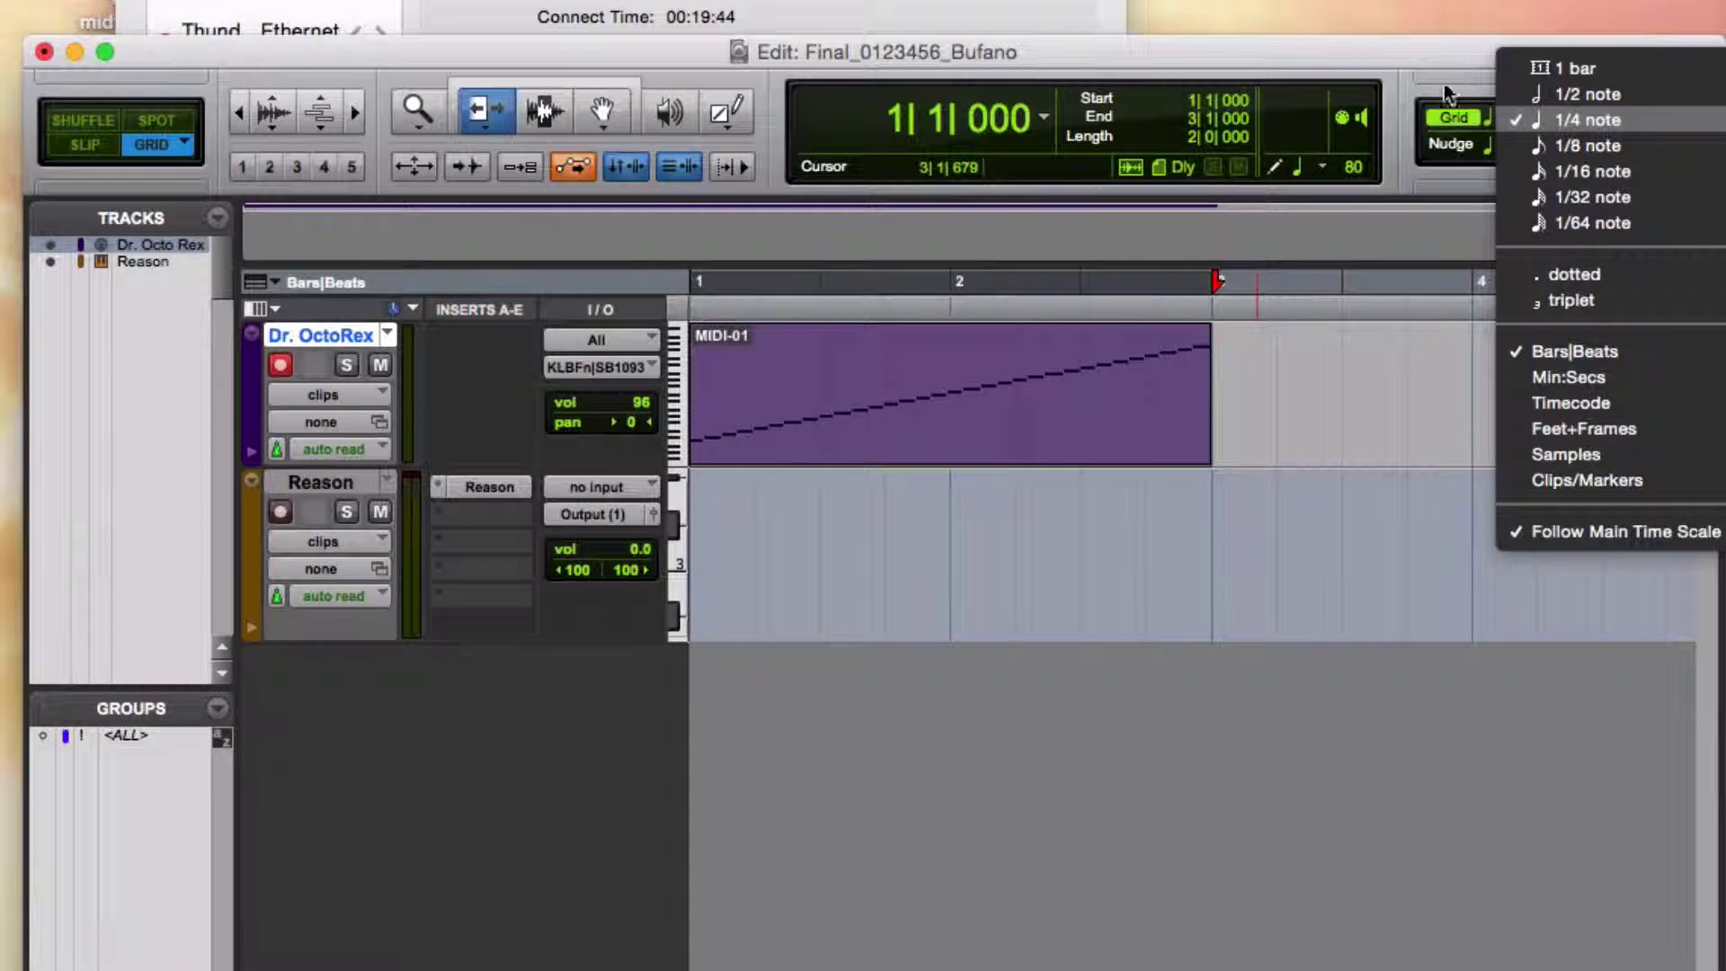
pyautogui.click(1410, 83)
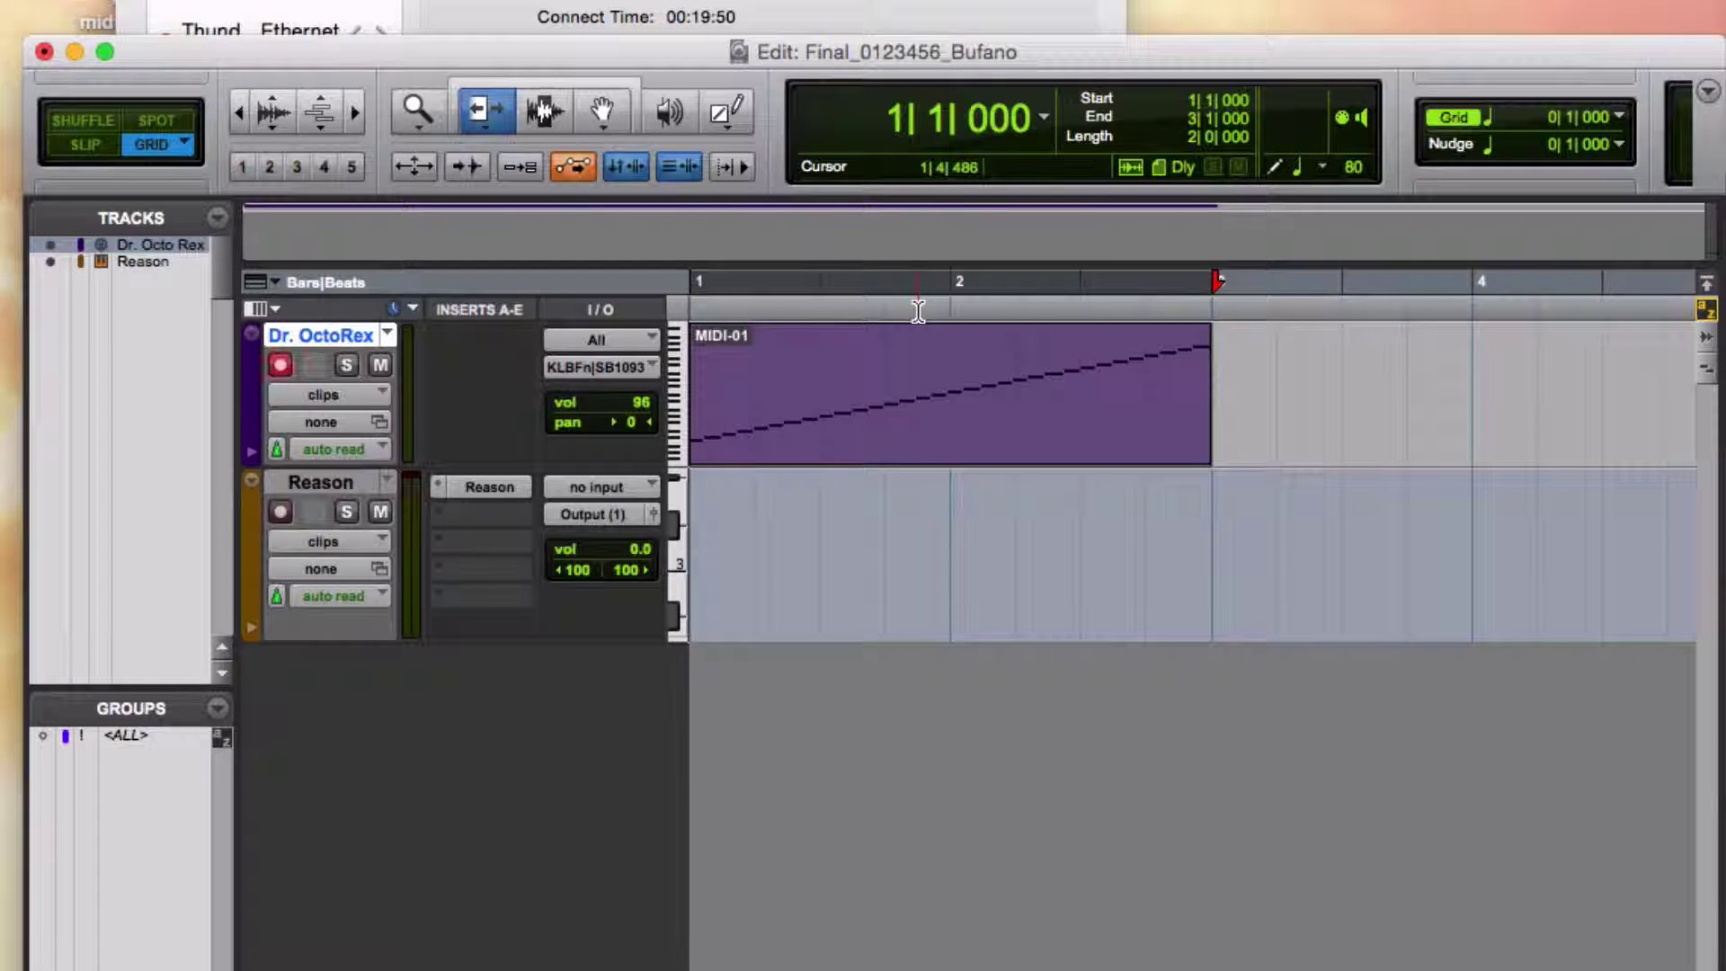
# Using Slip then Grid mode, snap the clip's end exactly to bar 3 and play the loop
pyautogui.click(100, 147)
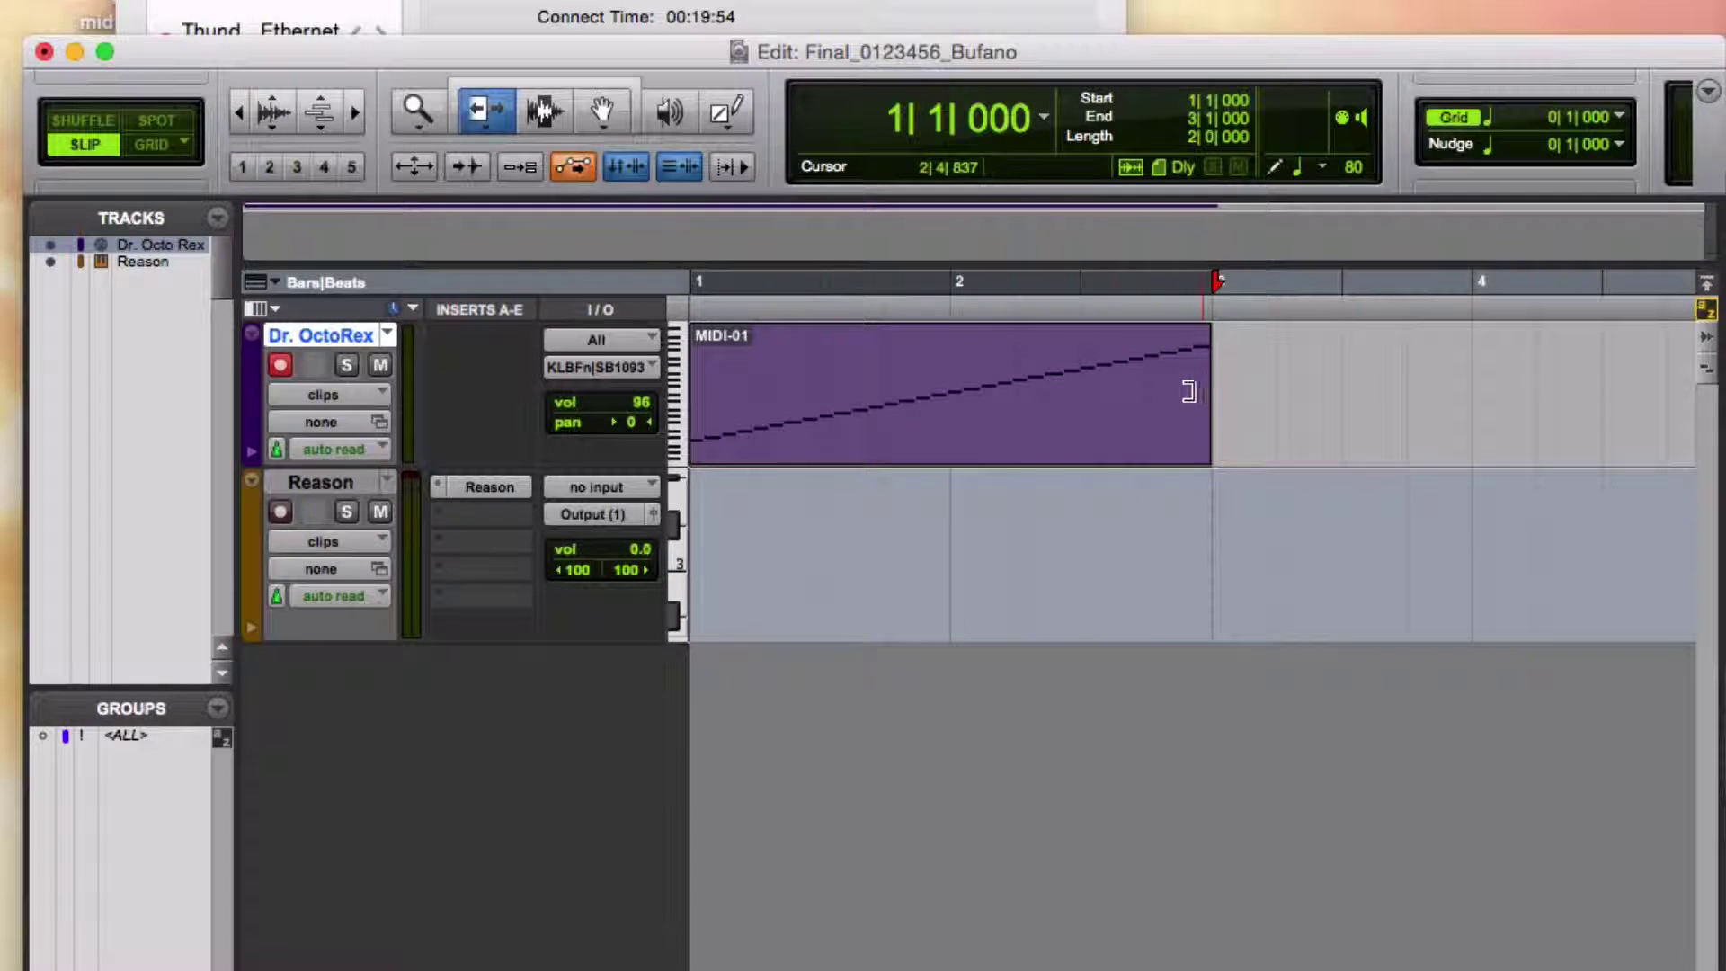
pyautogui.moveTo(1180, 387); pyautogui.dragTo(1274, 387)
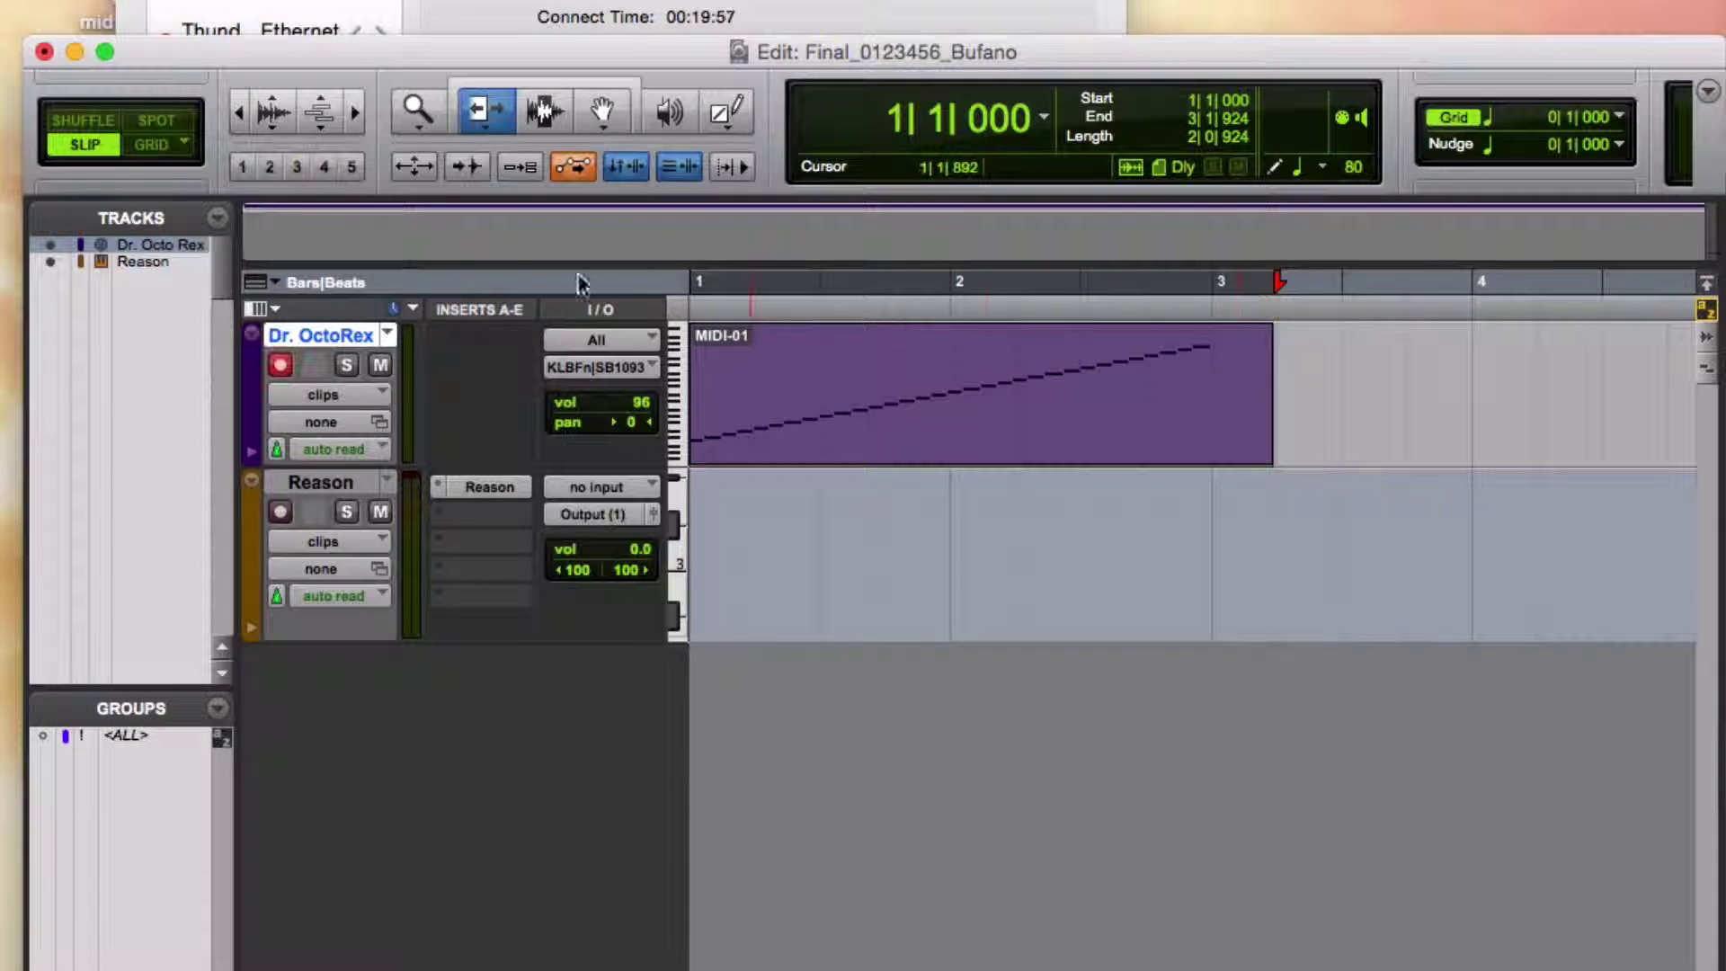
pyautogui.click(167, 151)
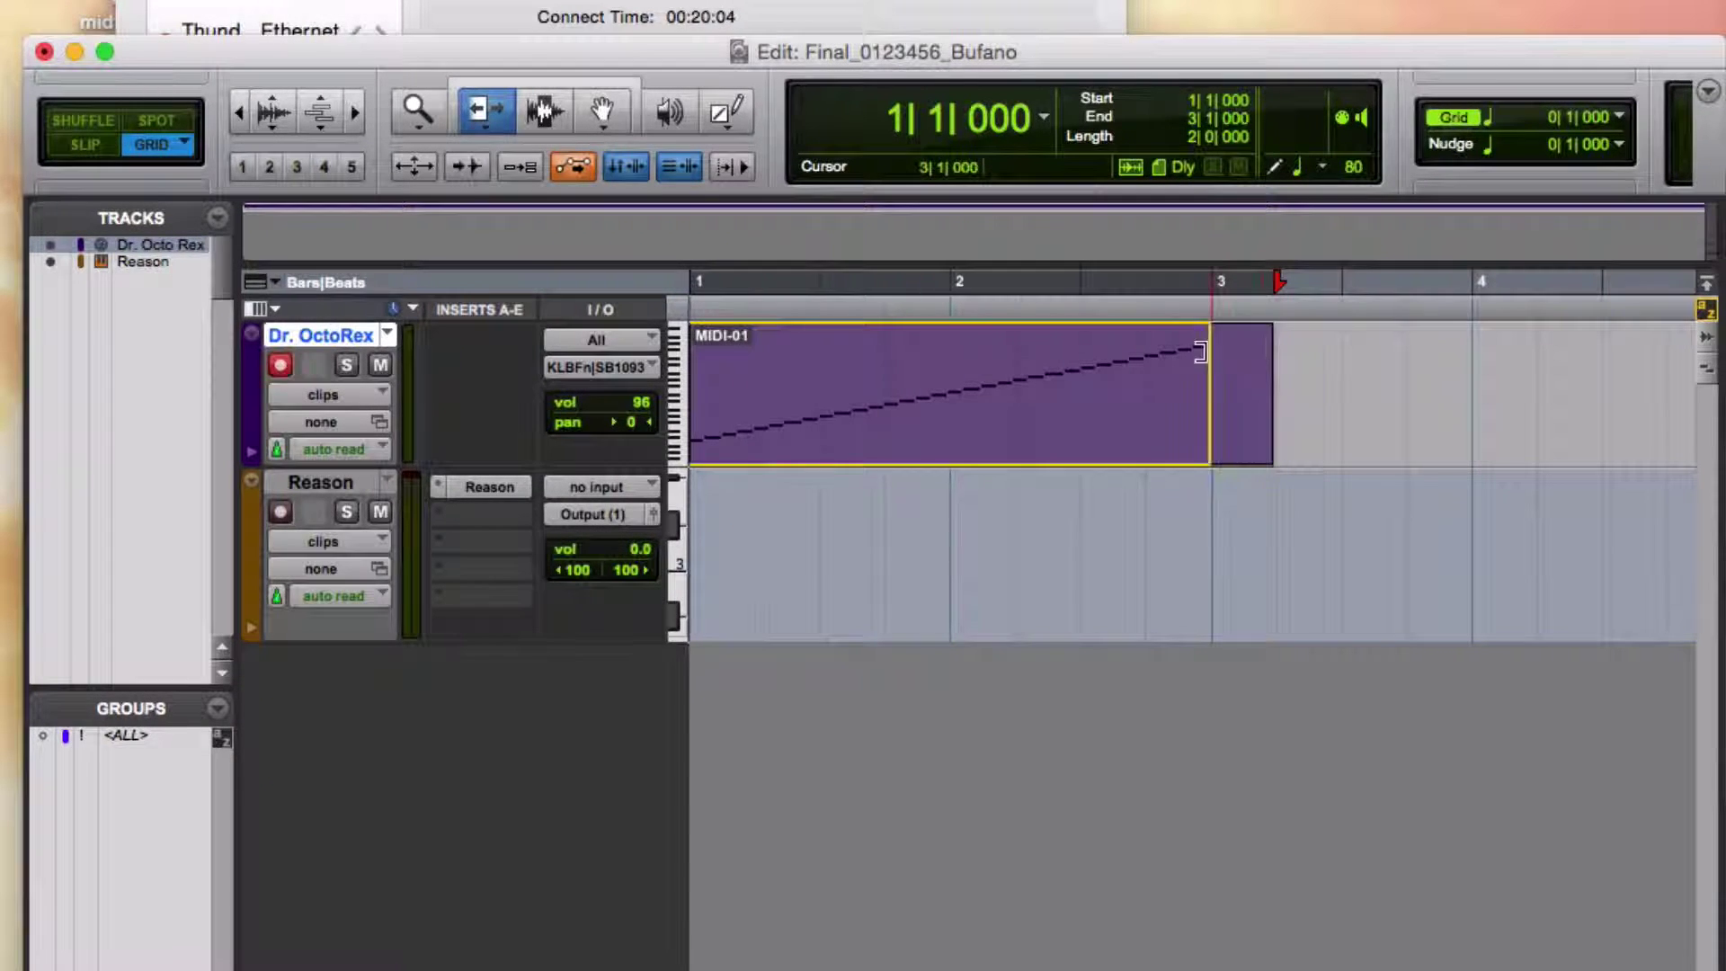
pyautogui.moveTo(1200, 352); pyautogui.dragTo(1209, 351)
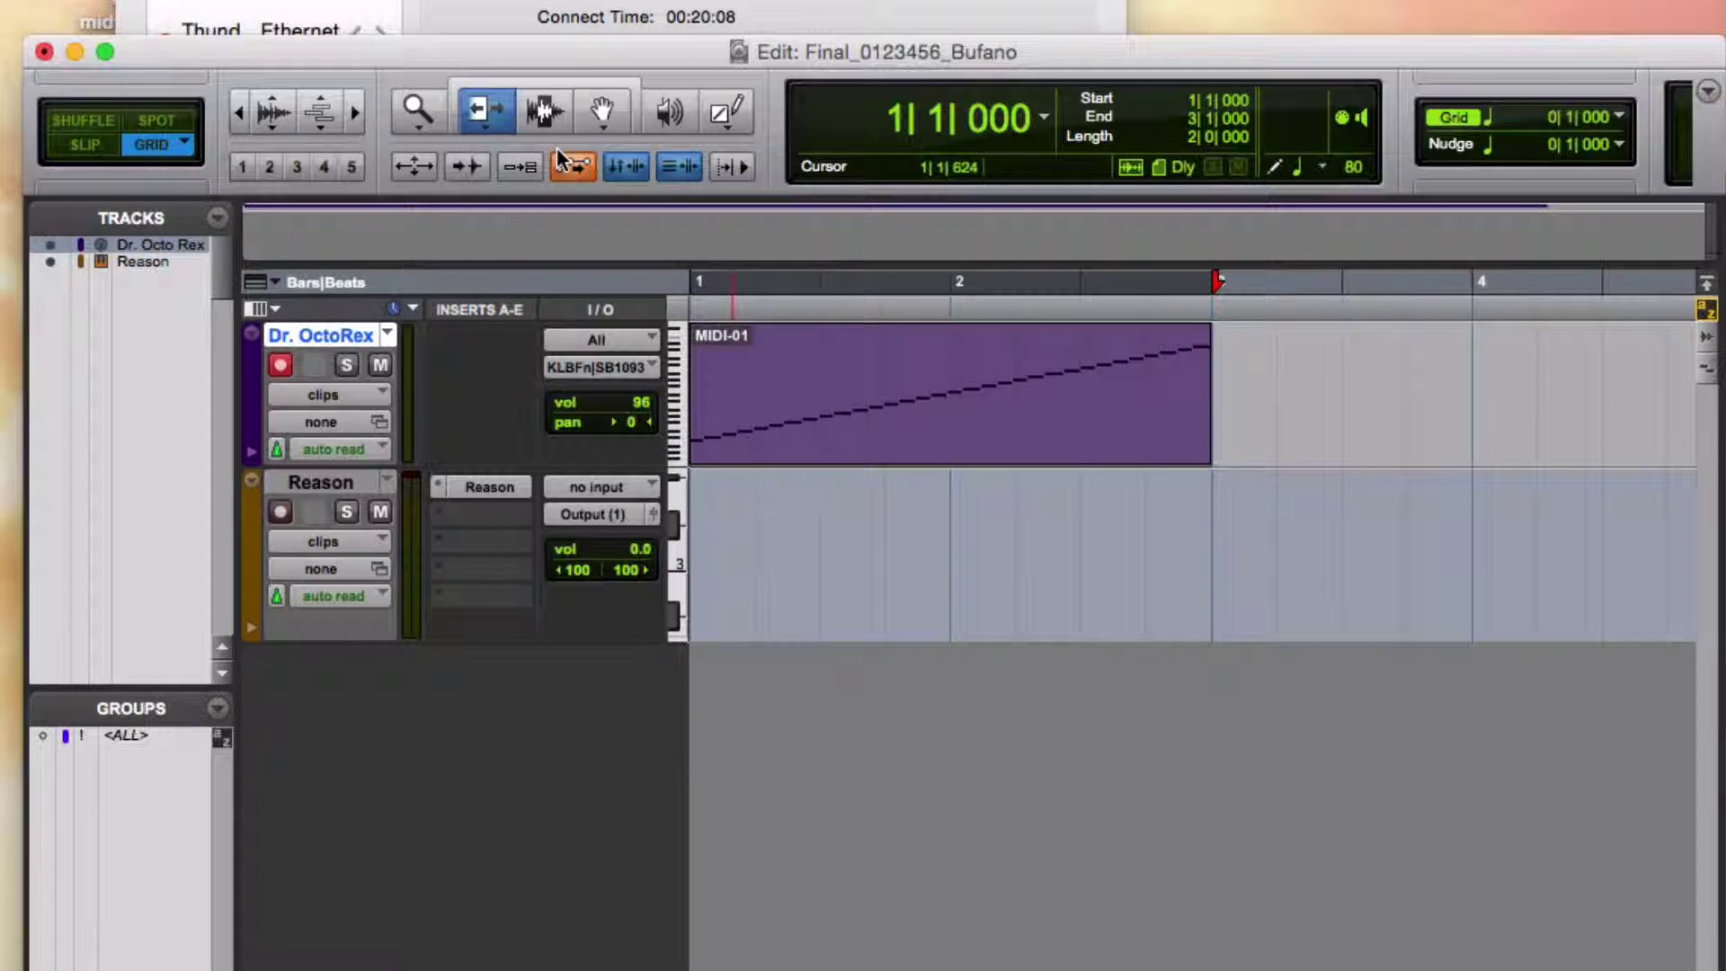
pyautogui.press('space')
# With the Grabber, Option-drag copies of the MIDI-01 clip to bar 3 and bar 5
pyautogui.click(561, 106)
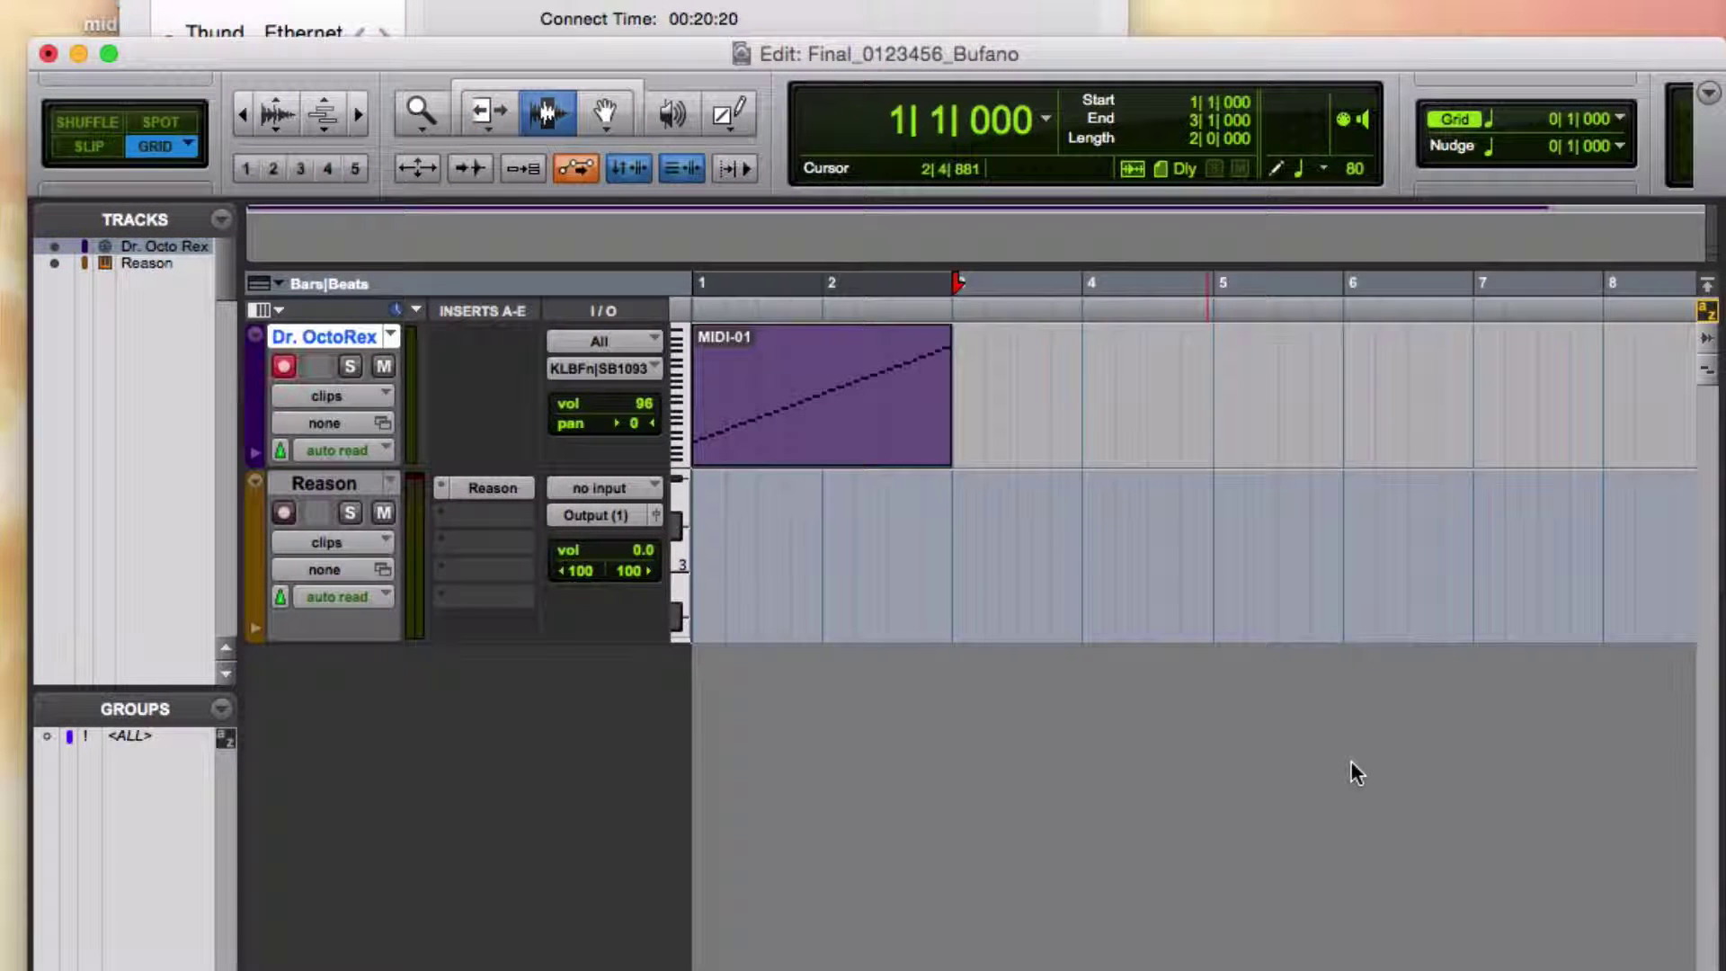
pyautogui.click(603, 113)
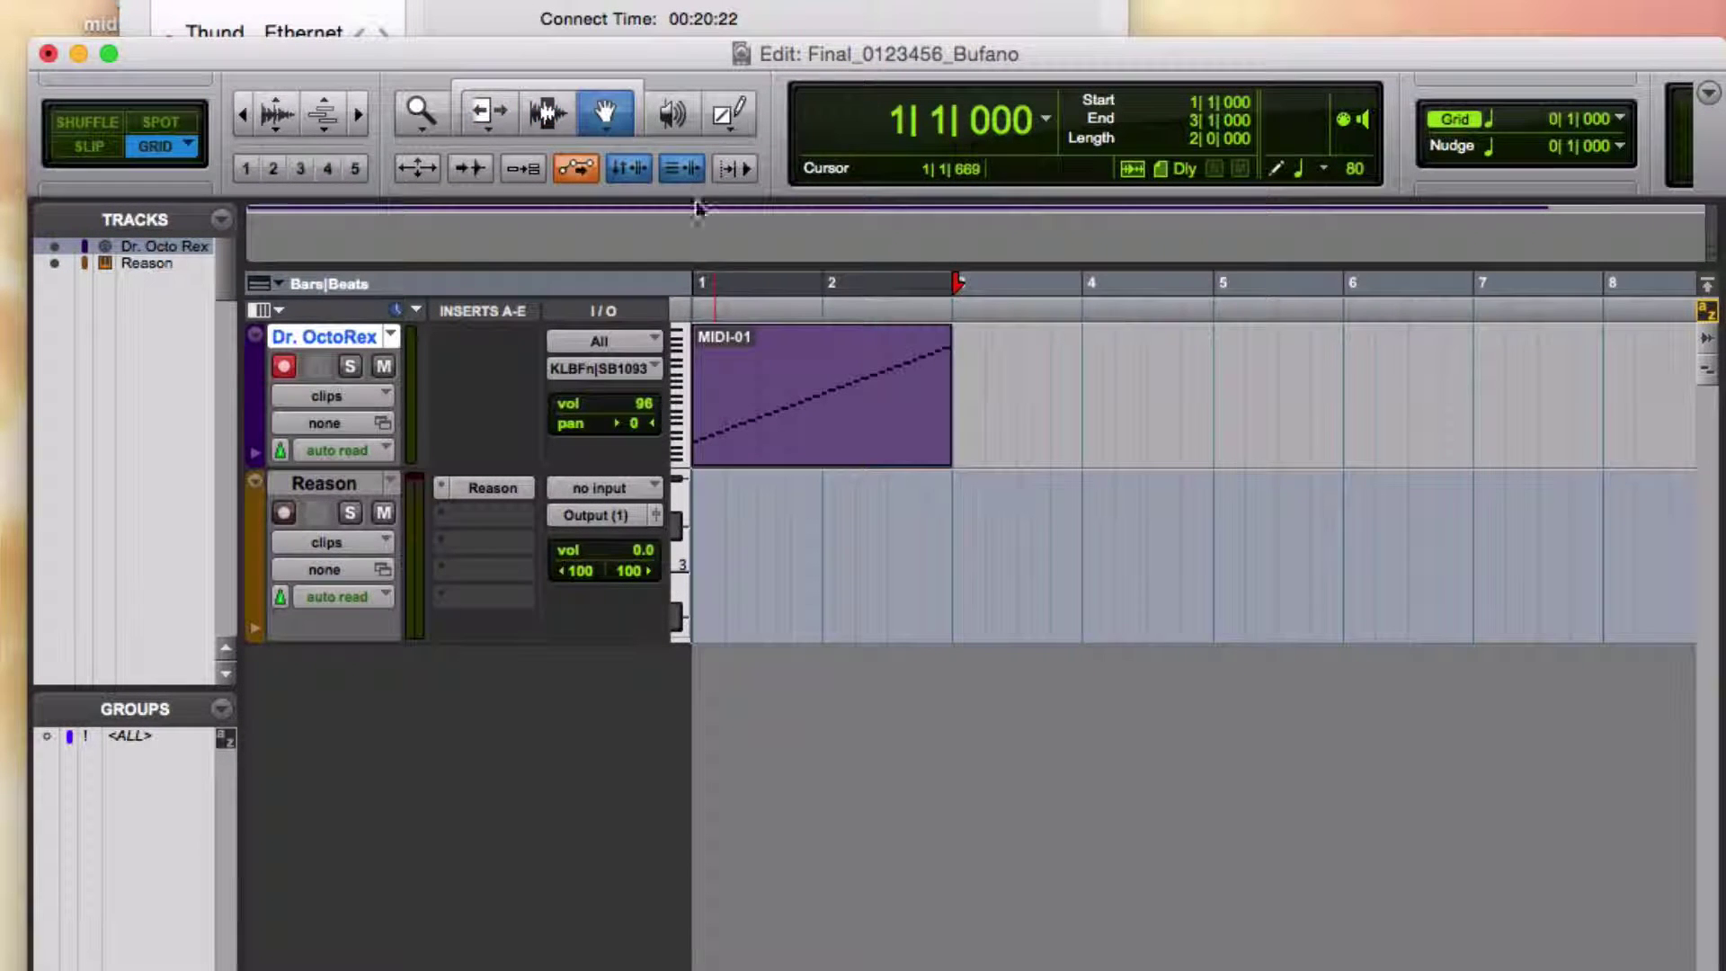
pyautogui.click(956, 544)
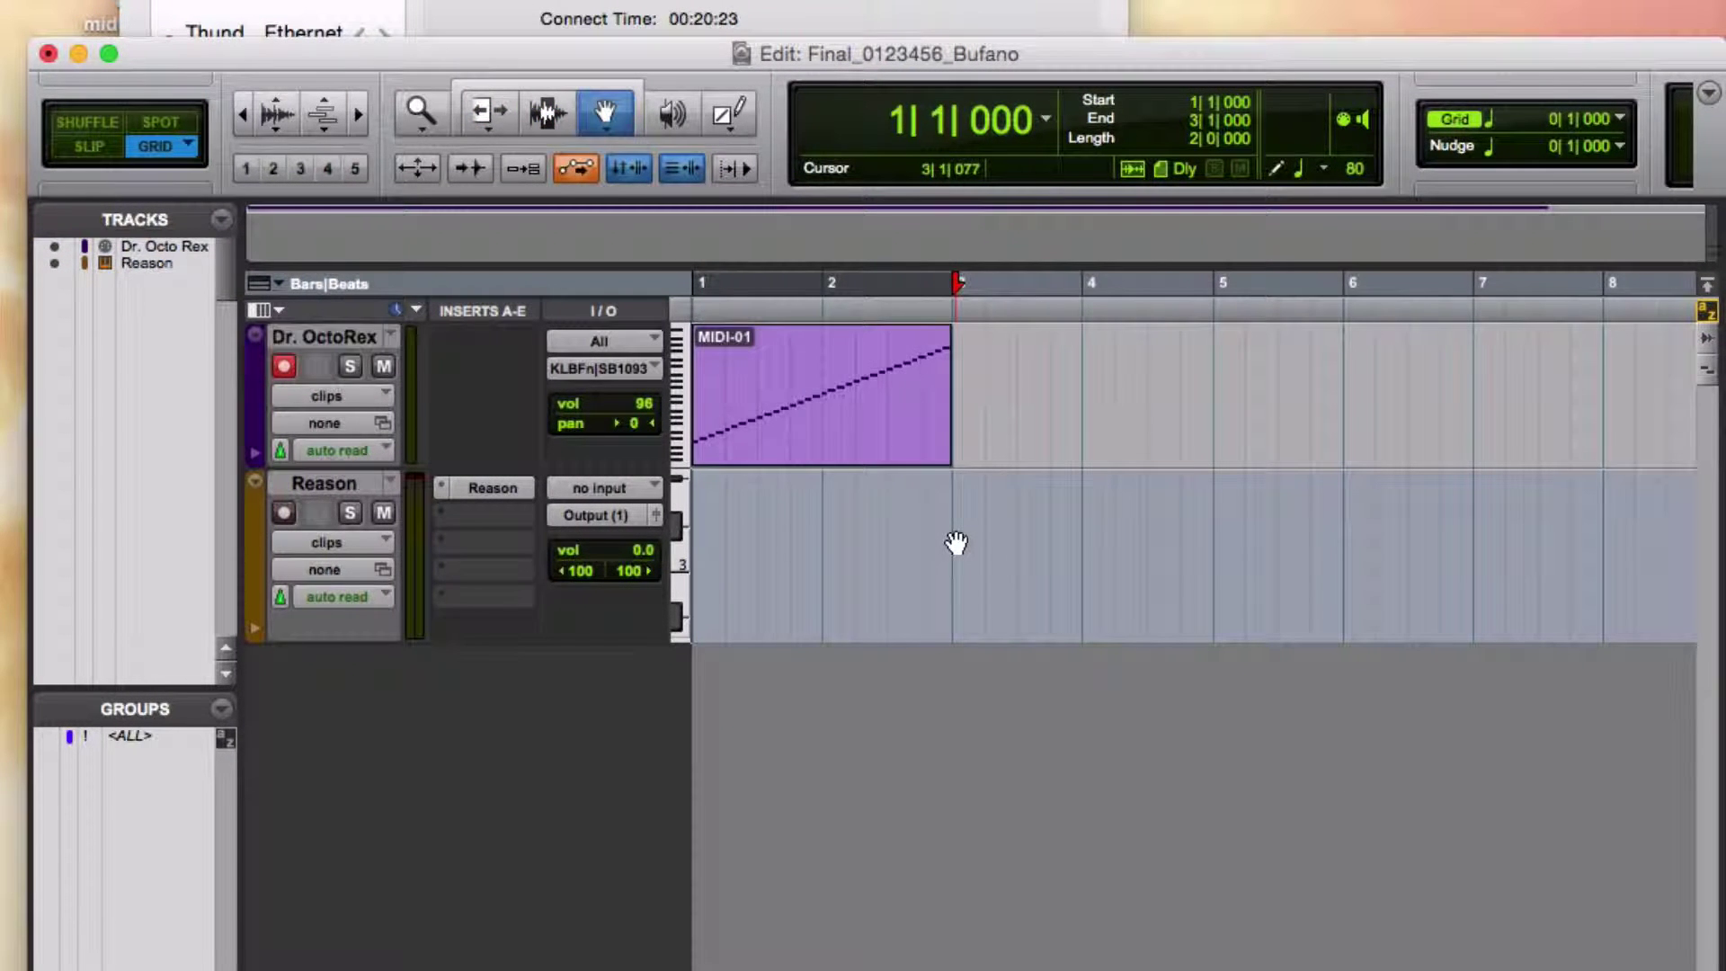
pyautogui.click(837, 388)
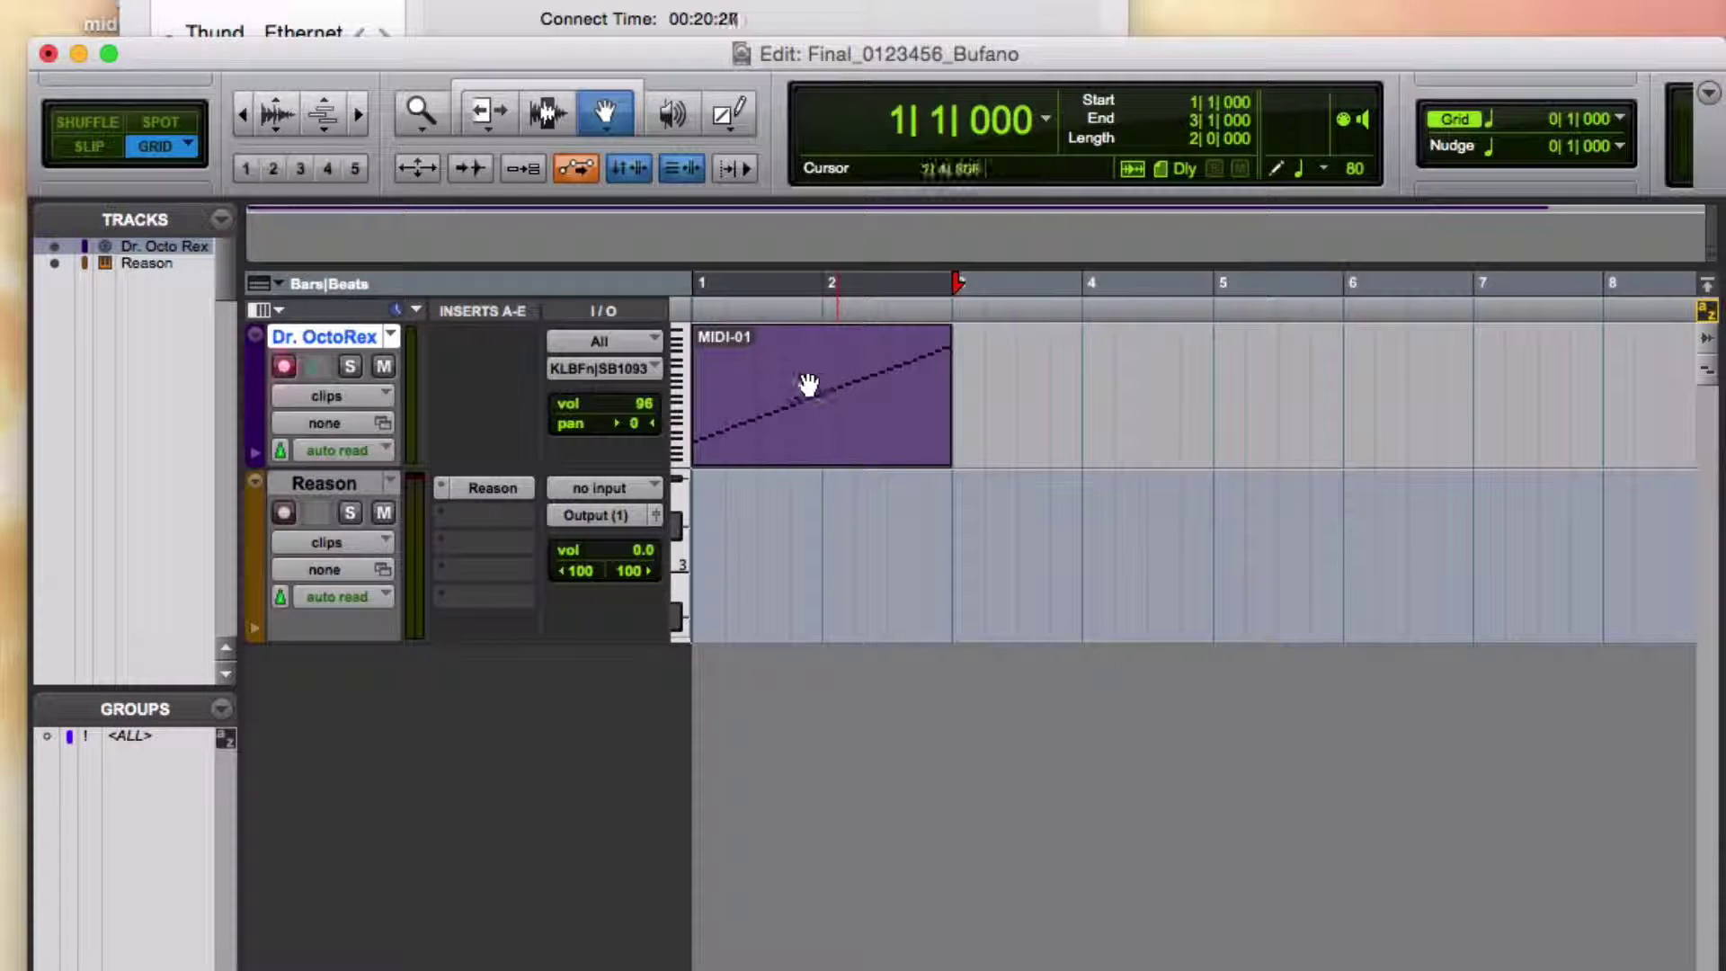
pyautogui.moveTo(808, 393); pyautogui.dragTo(1073, 406)
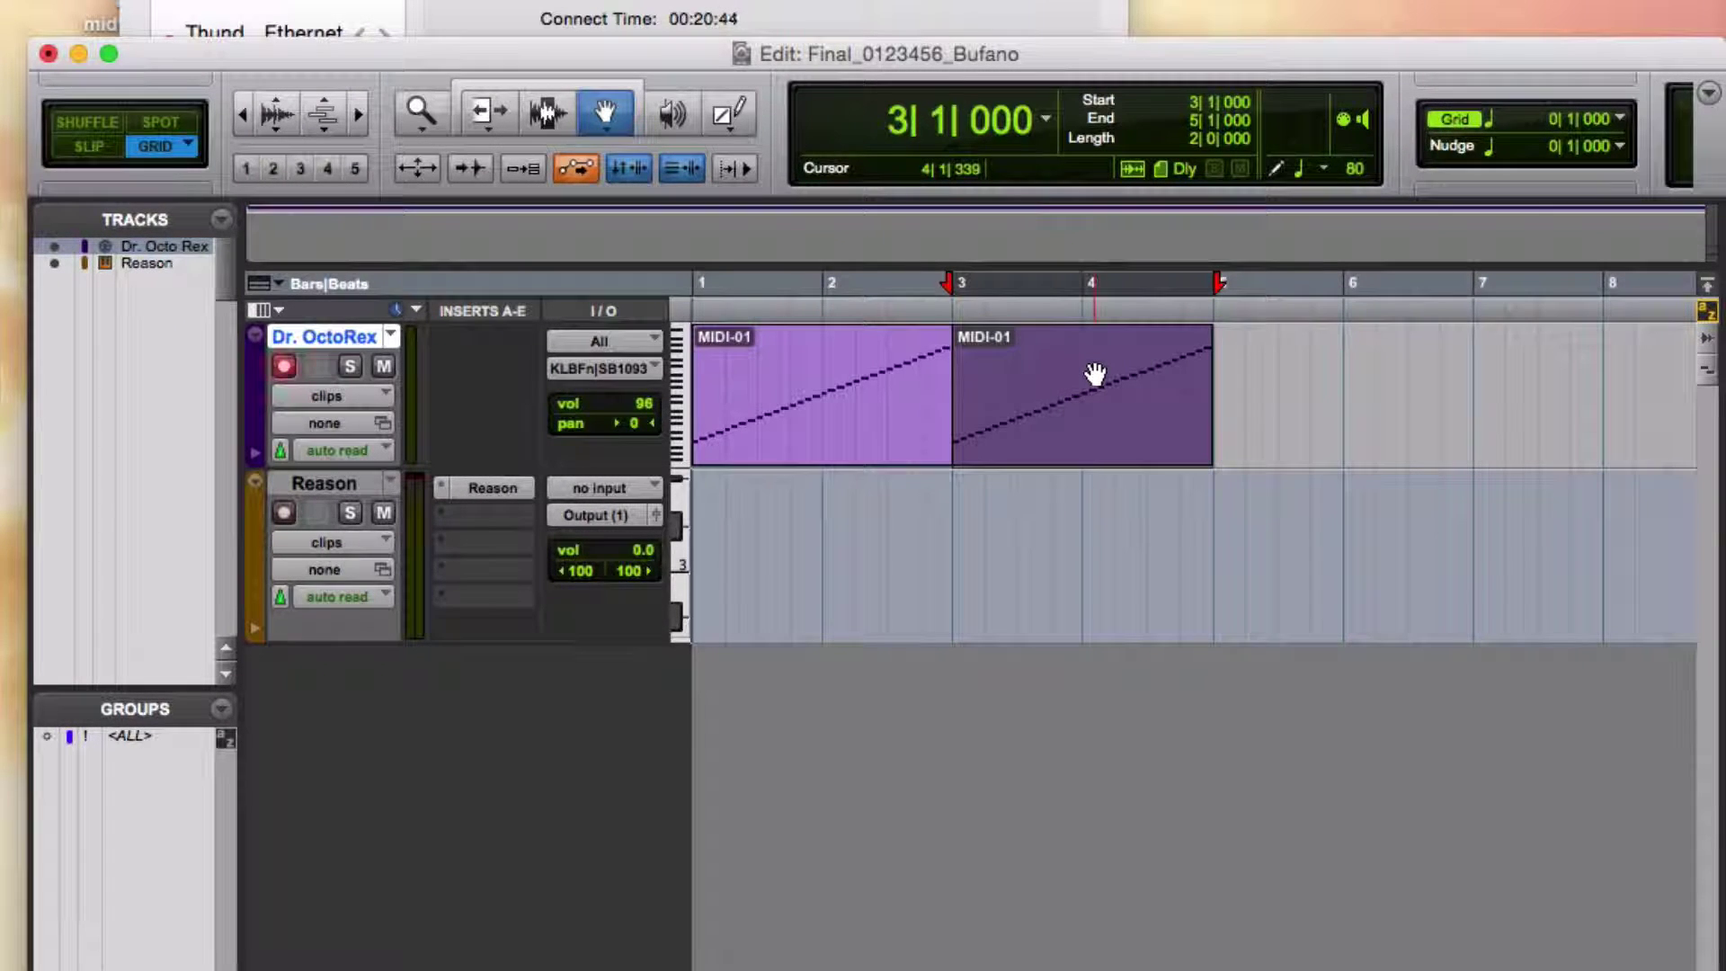
pyautogui.moveTo(1095, 375); pyautogui.dragTo(1361, 396)
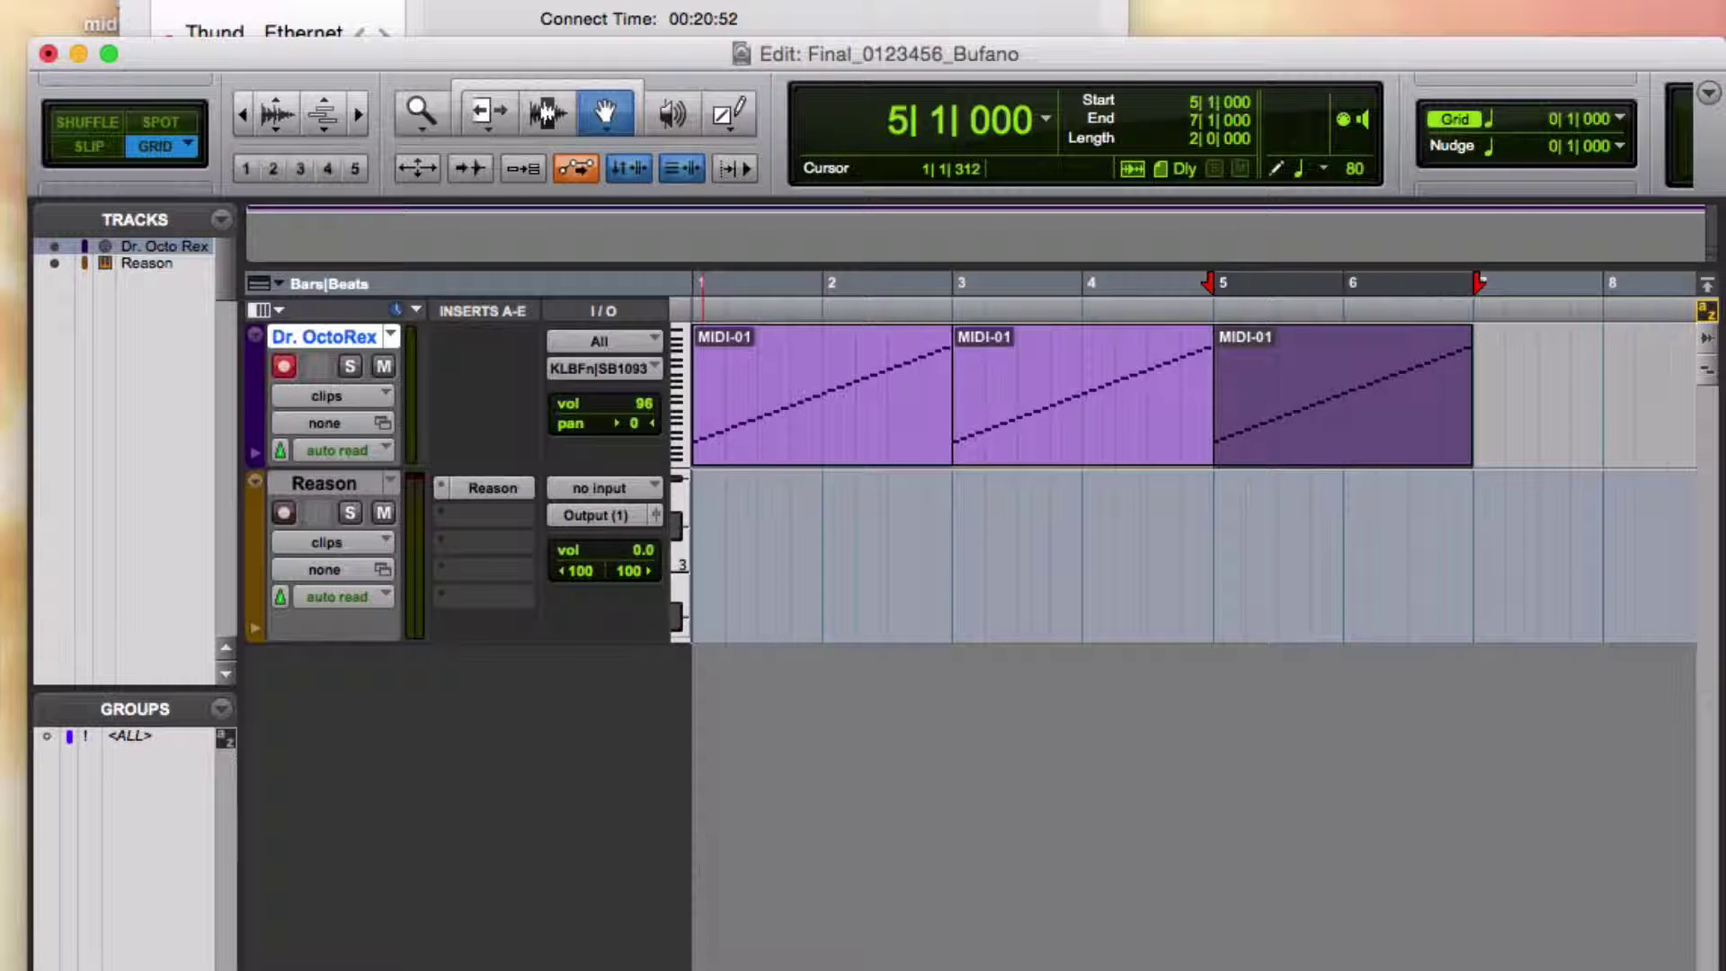
# Play the three repeated clips from the session start, then stop
pyautogui.press('Left')
pyautogui.press('Left')
pyautogui.press('Left')
pyautogui.press('Left')
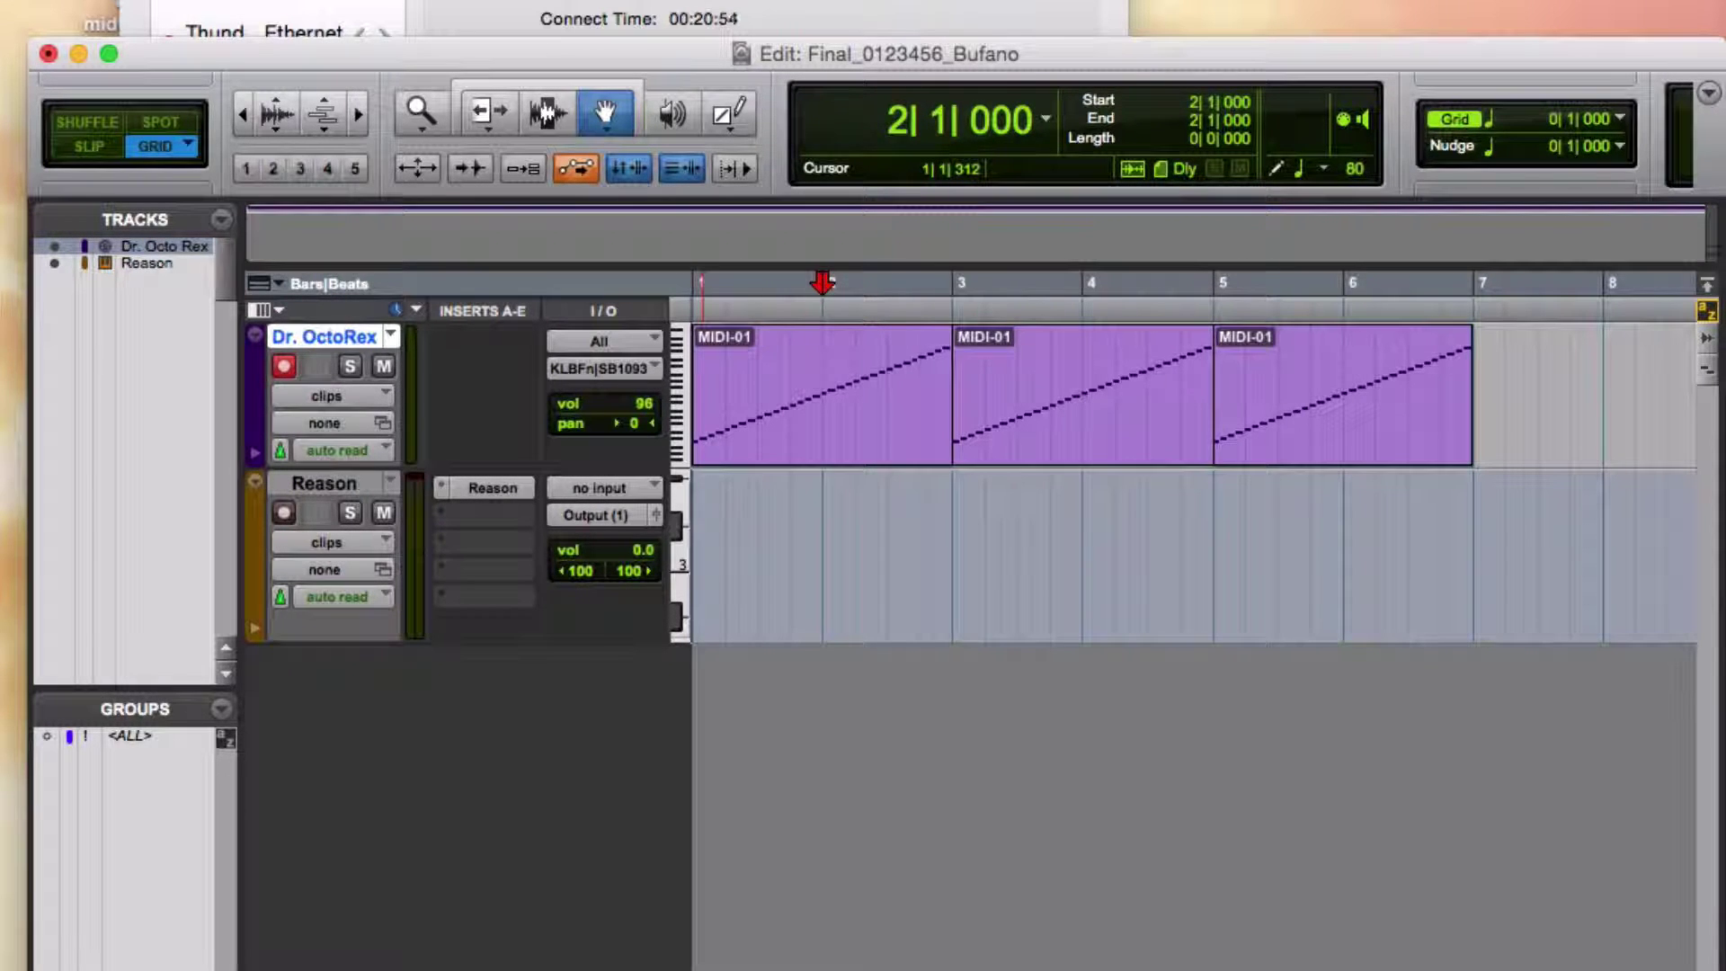
pyautogui.press('space')
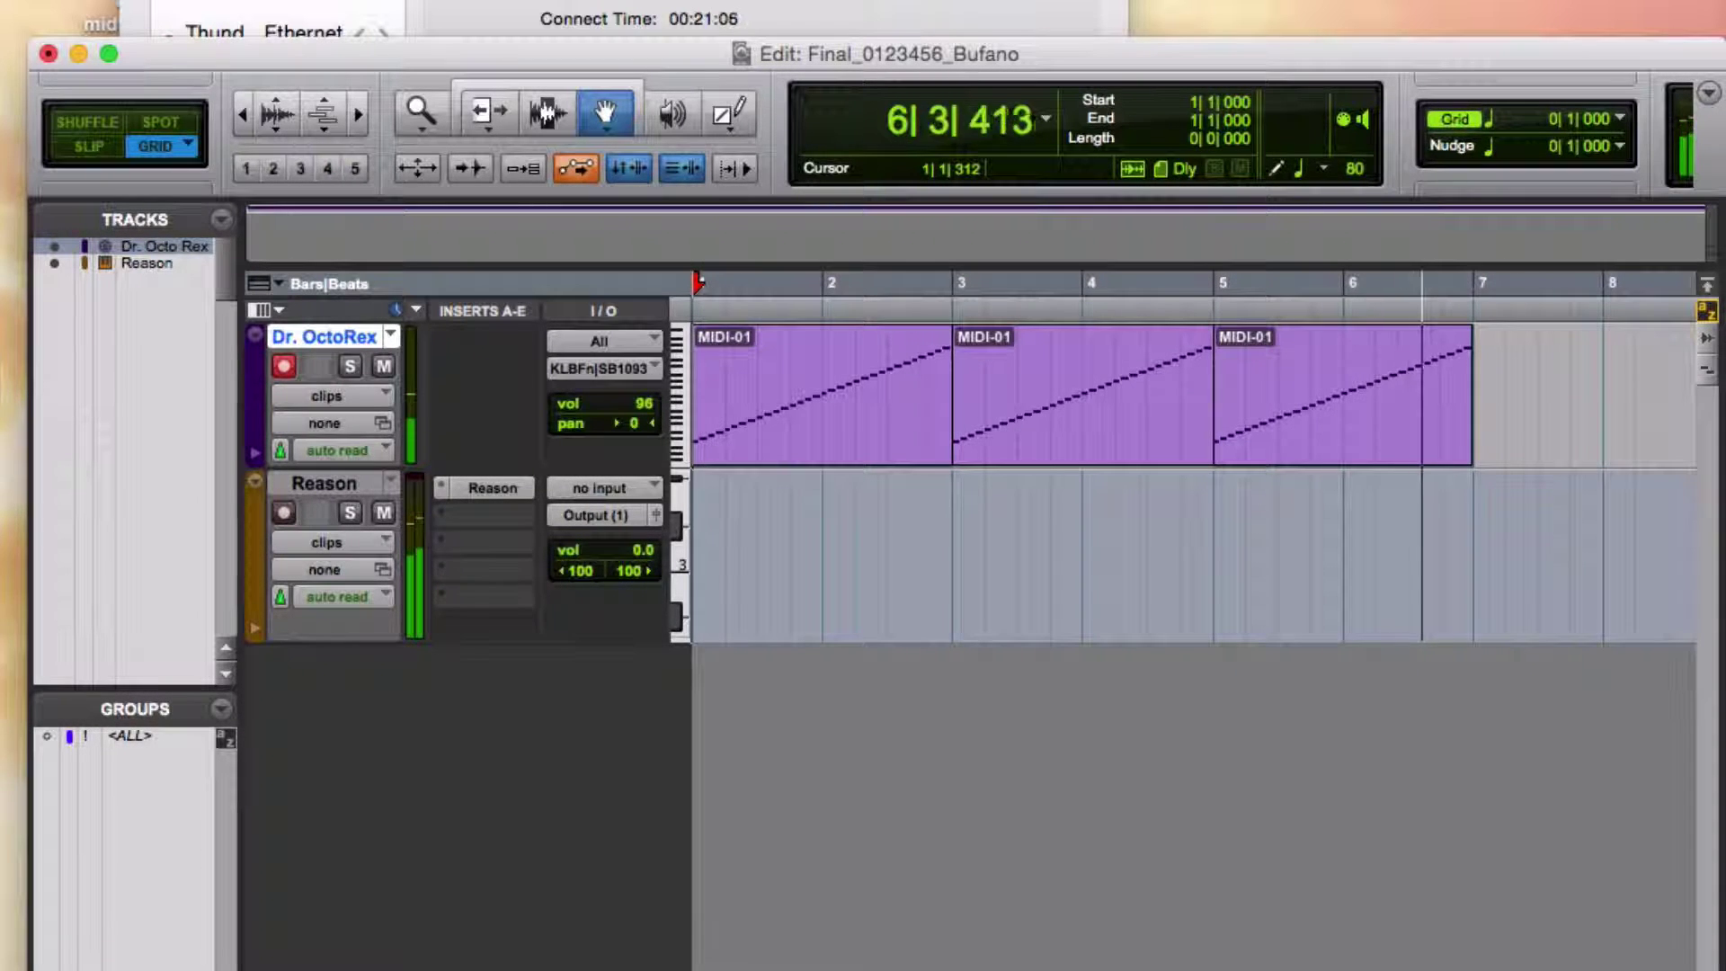
pyautogui.press('space')
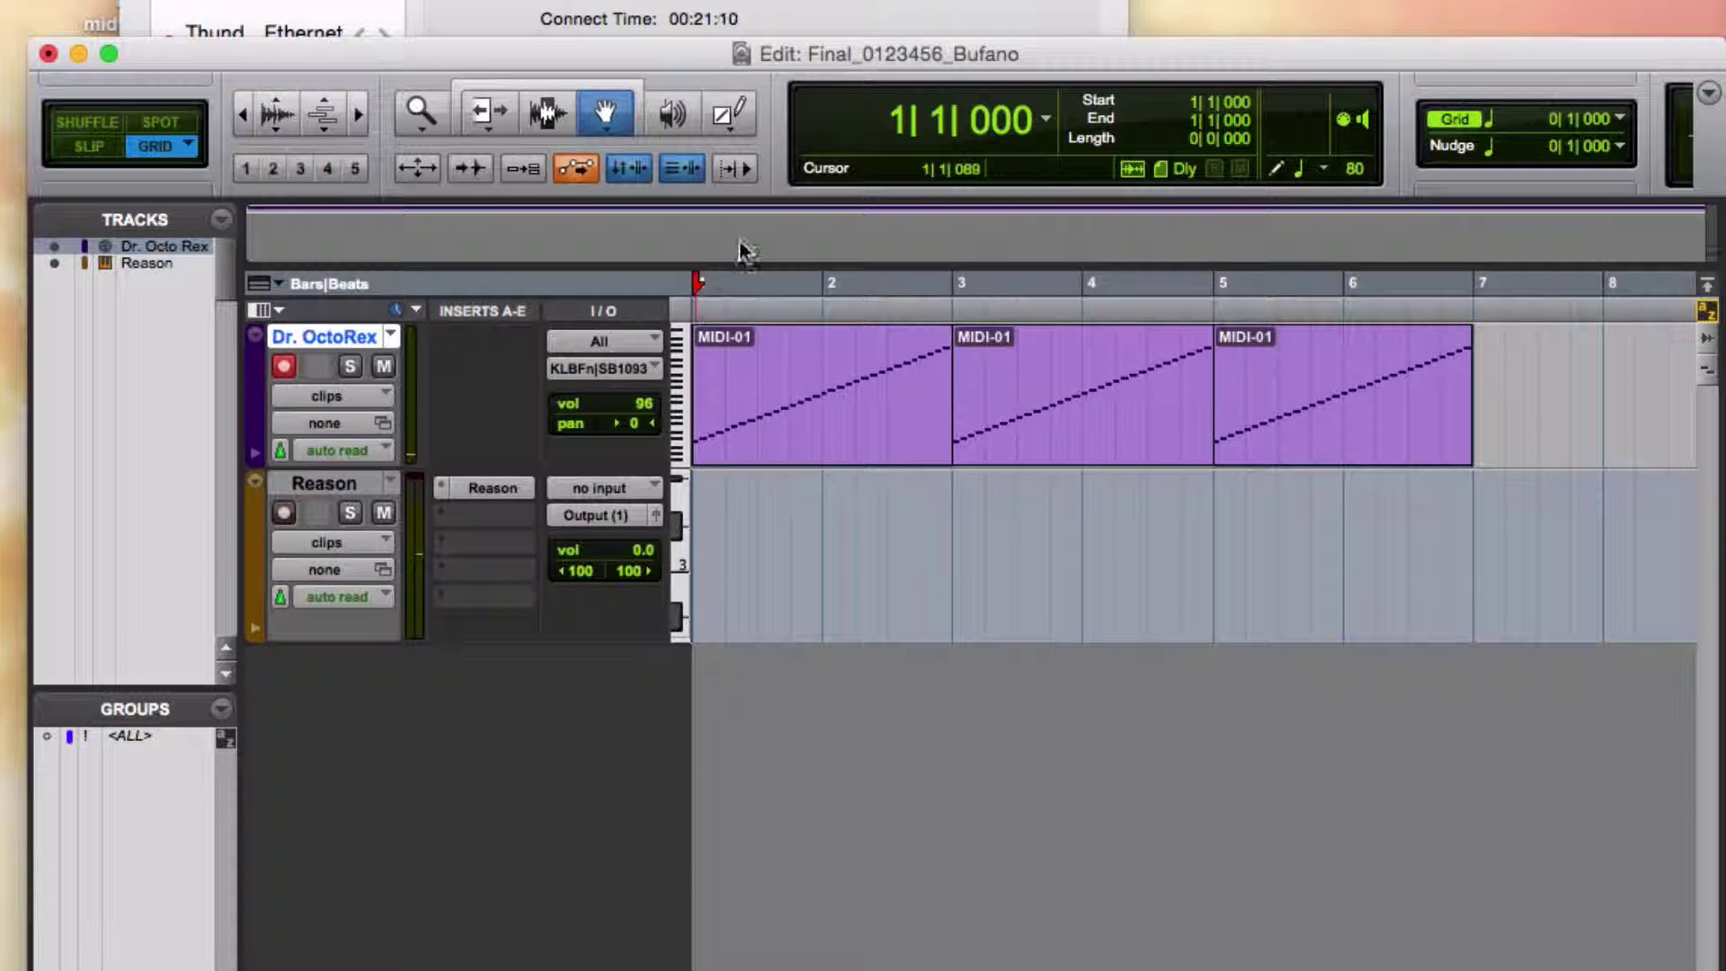
# Open the first MIDI-01 clip in the MIDI Editor with the Grabber and delete the note at 1|2|000
pyautogui.doubleClick(802, 401)
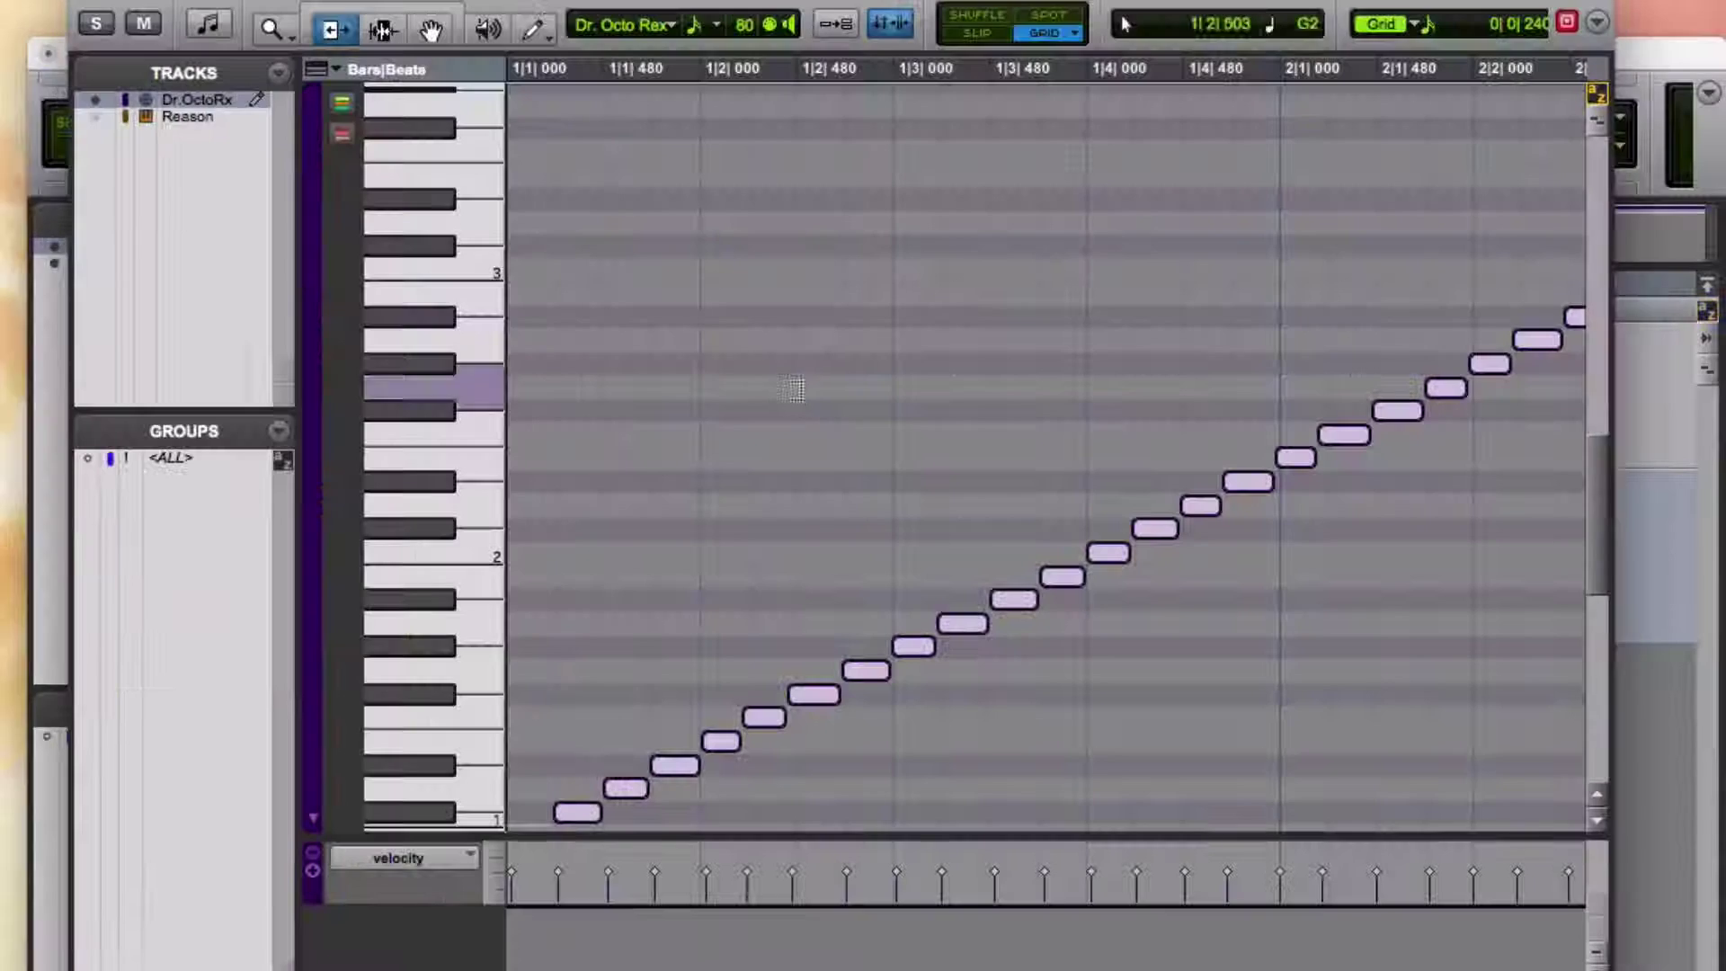
pyautogui.click(432, 34)
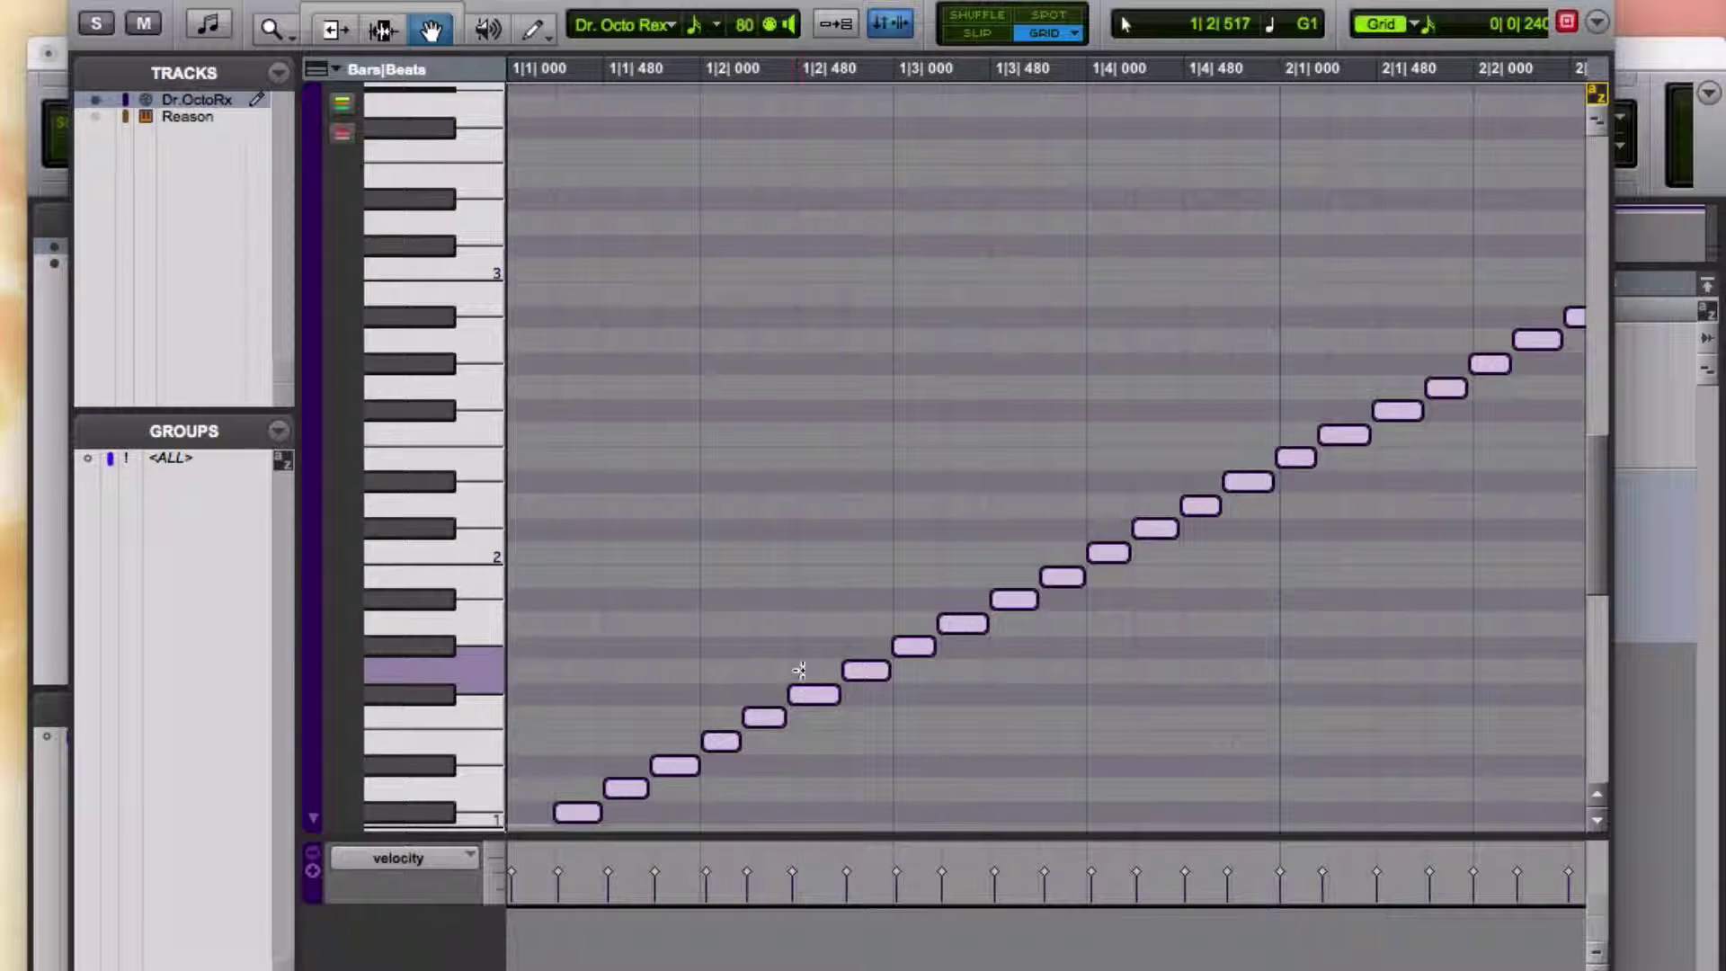
pyautogui.click(798, 663)
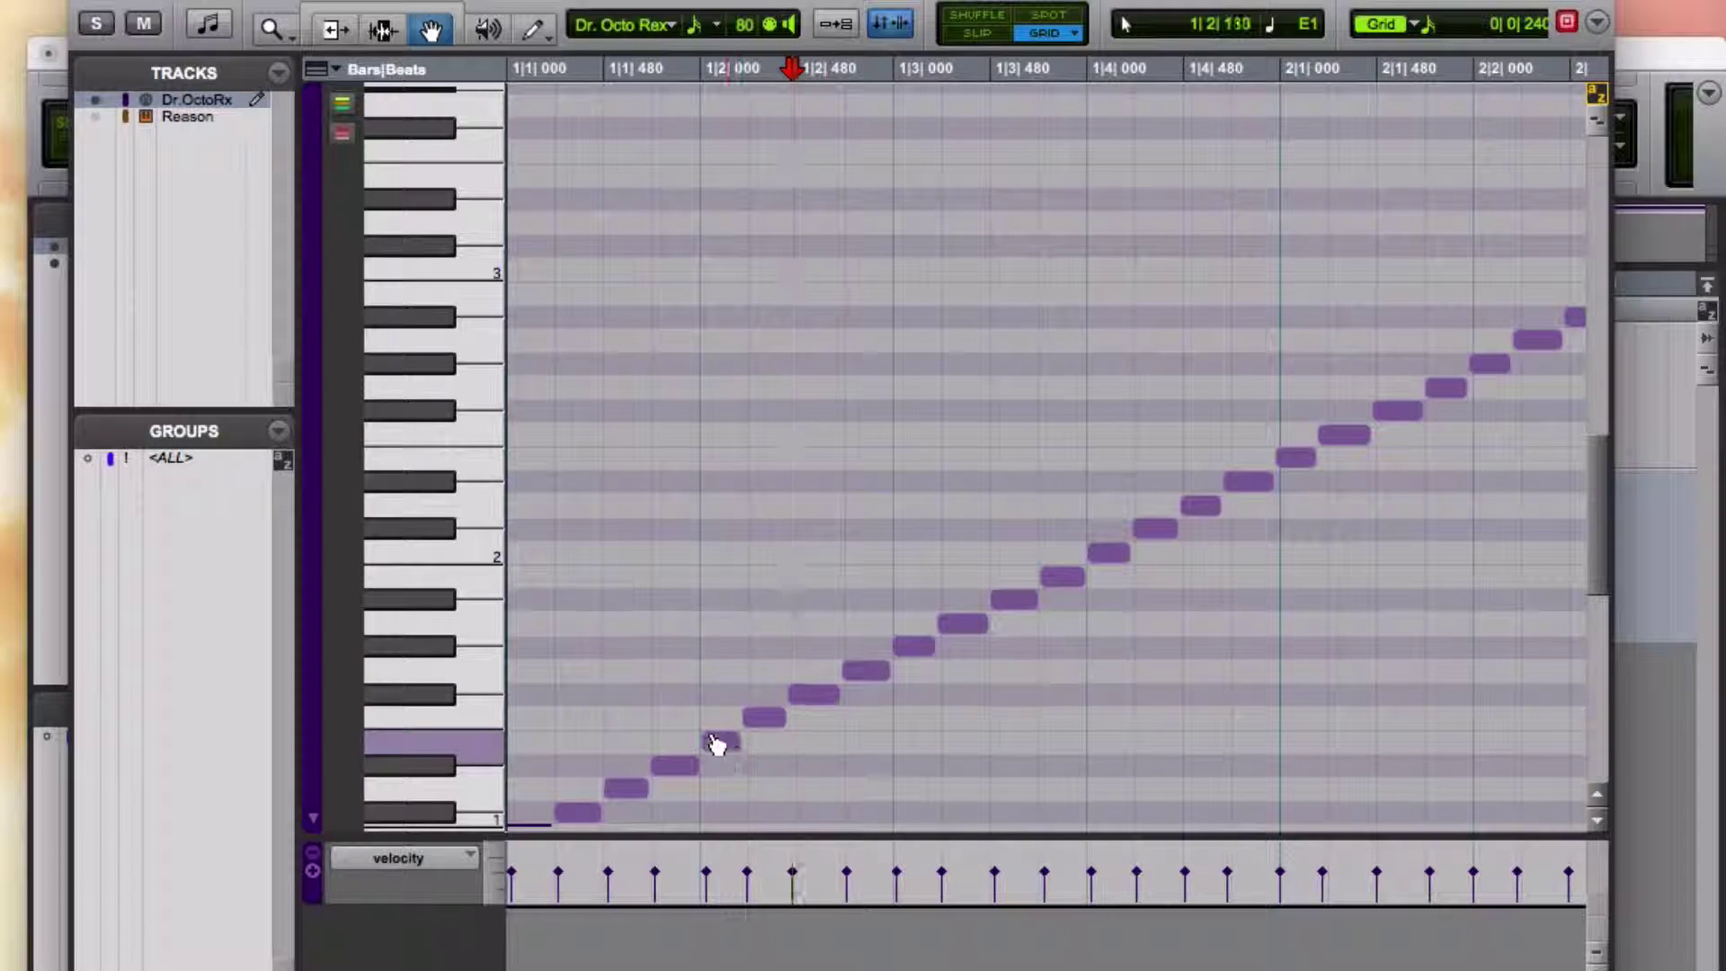
pyautogui.scroll(-4, 700, 733)
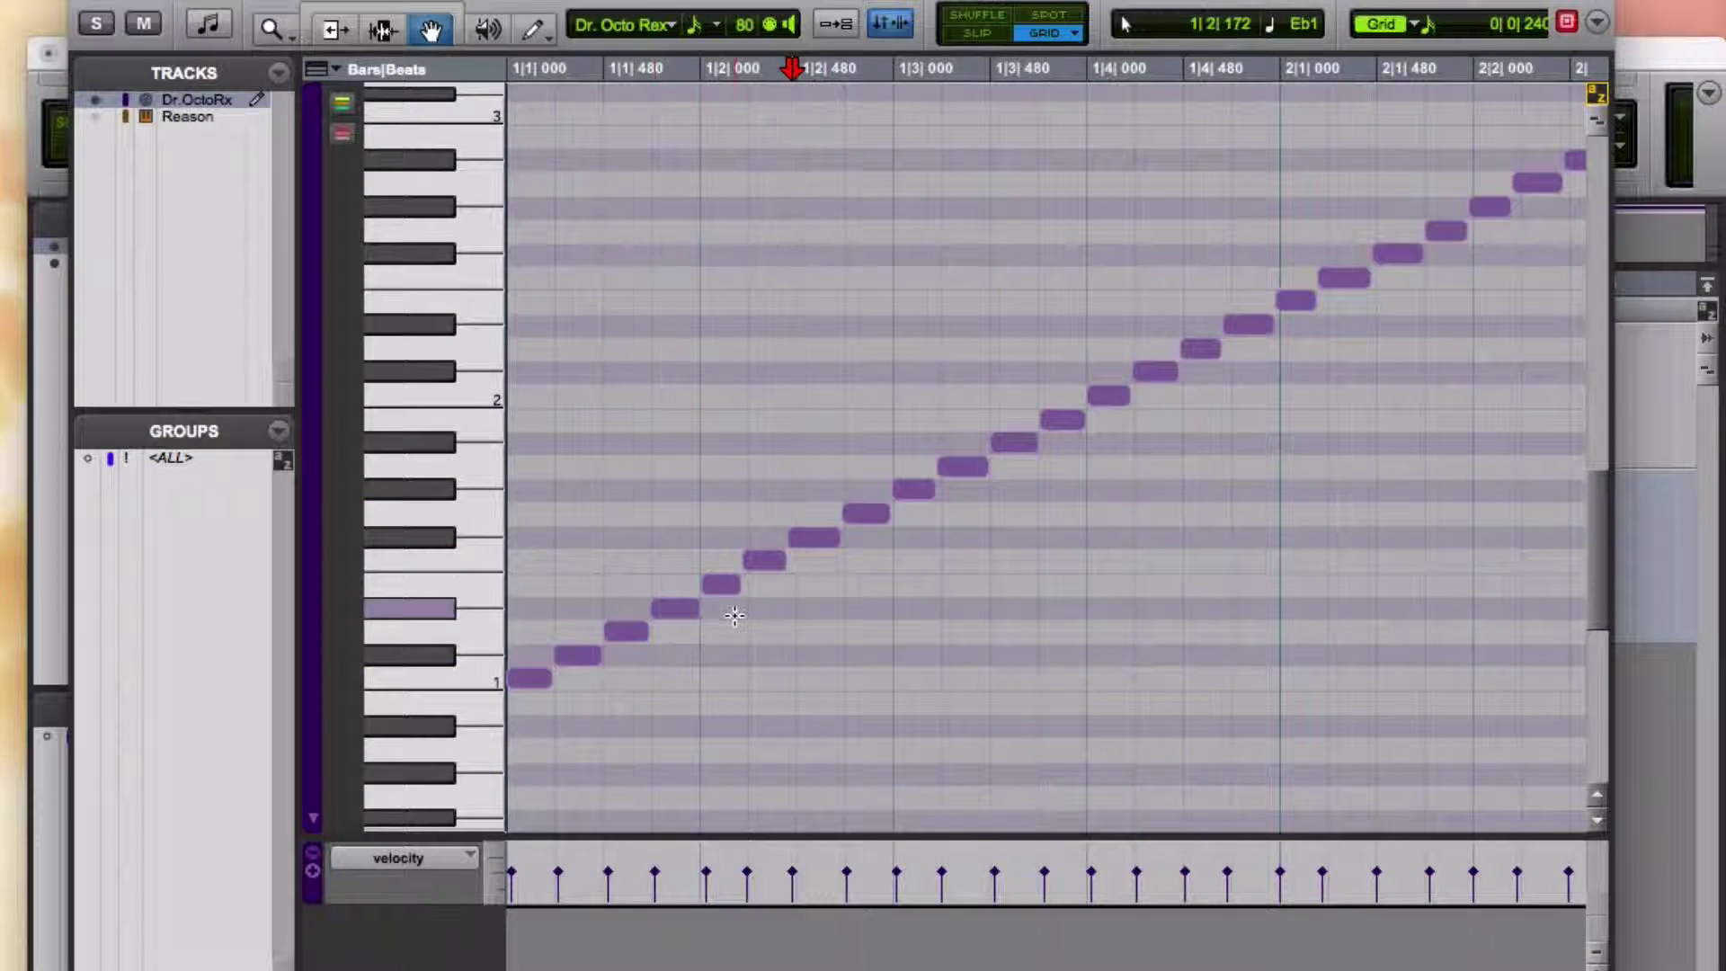
pyautogui.click(731, 596)
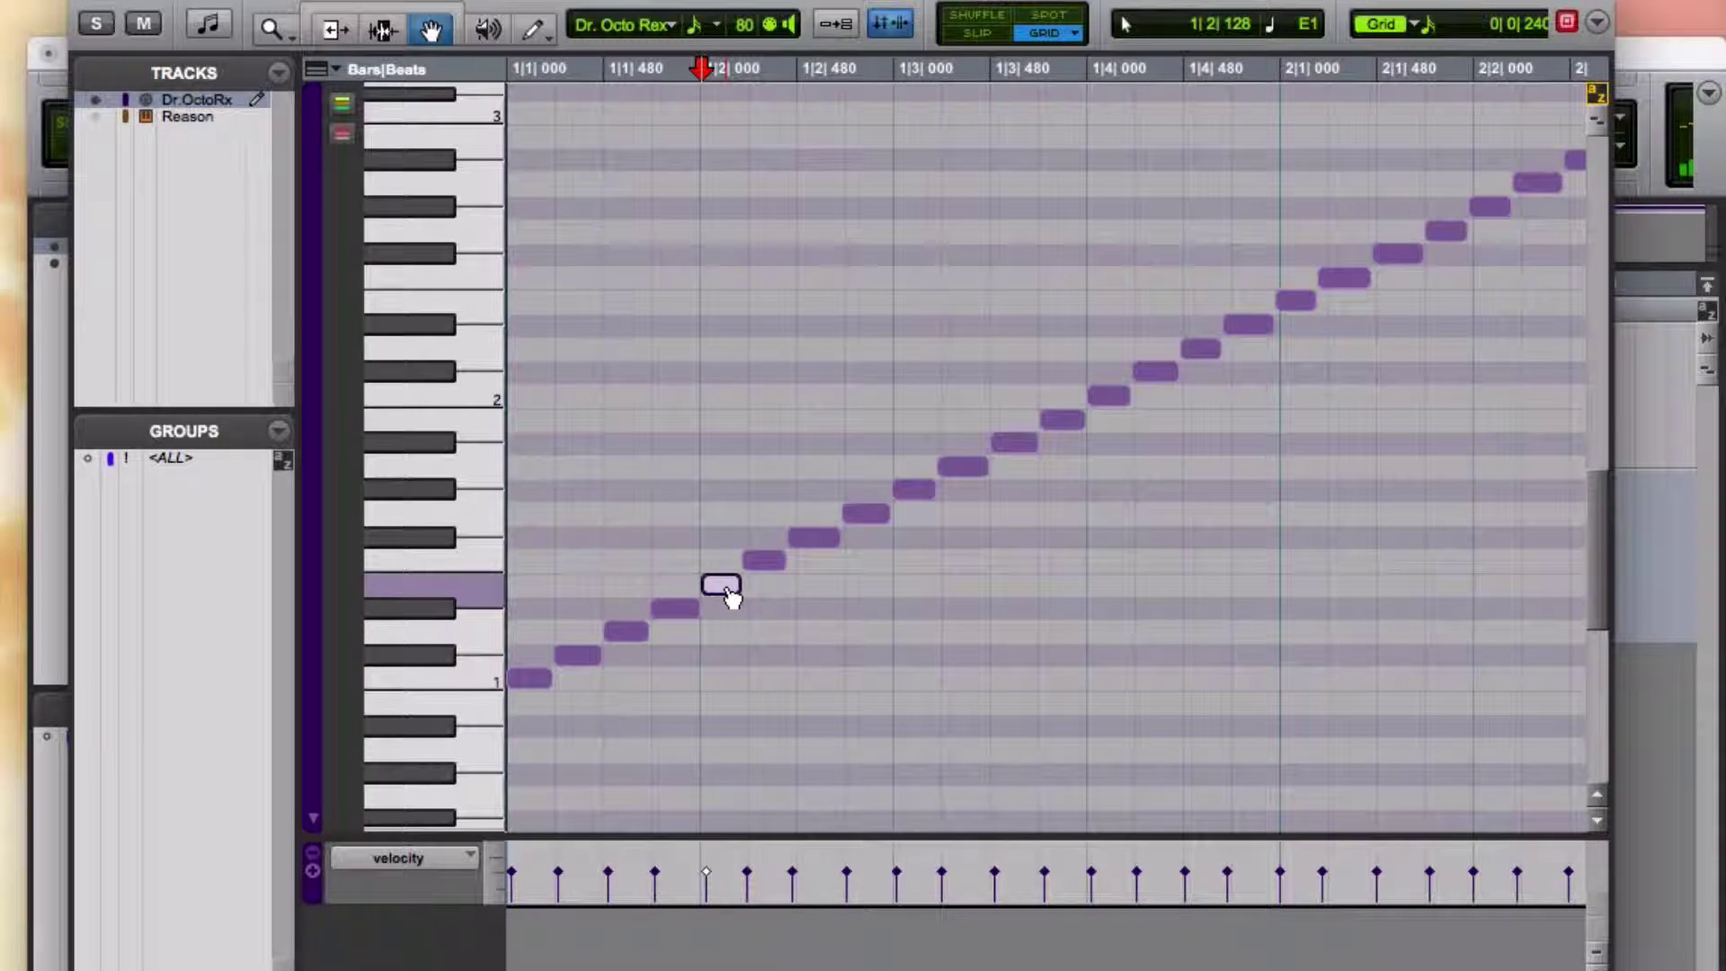
pyautogui.press('Delete')
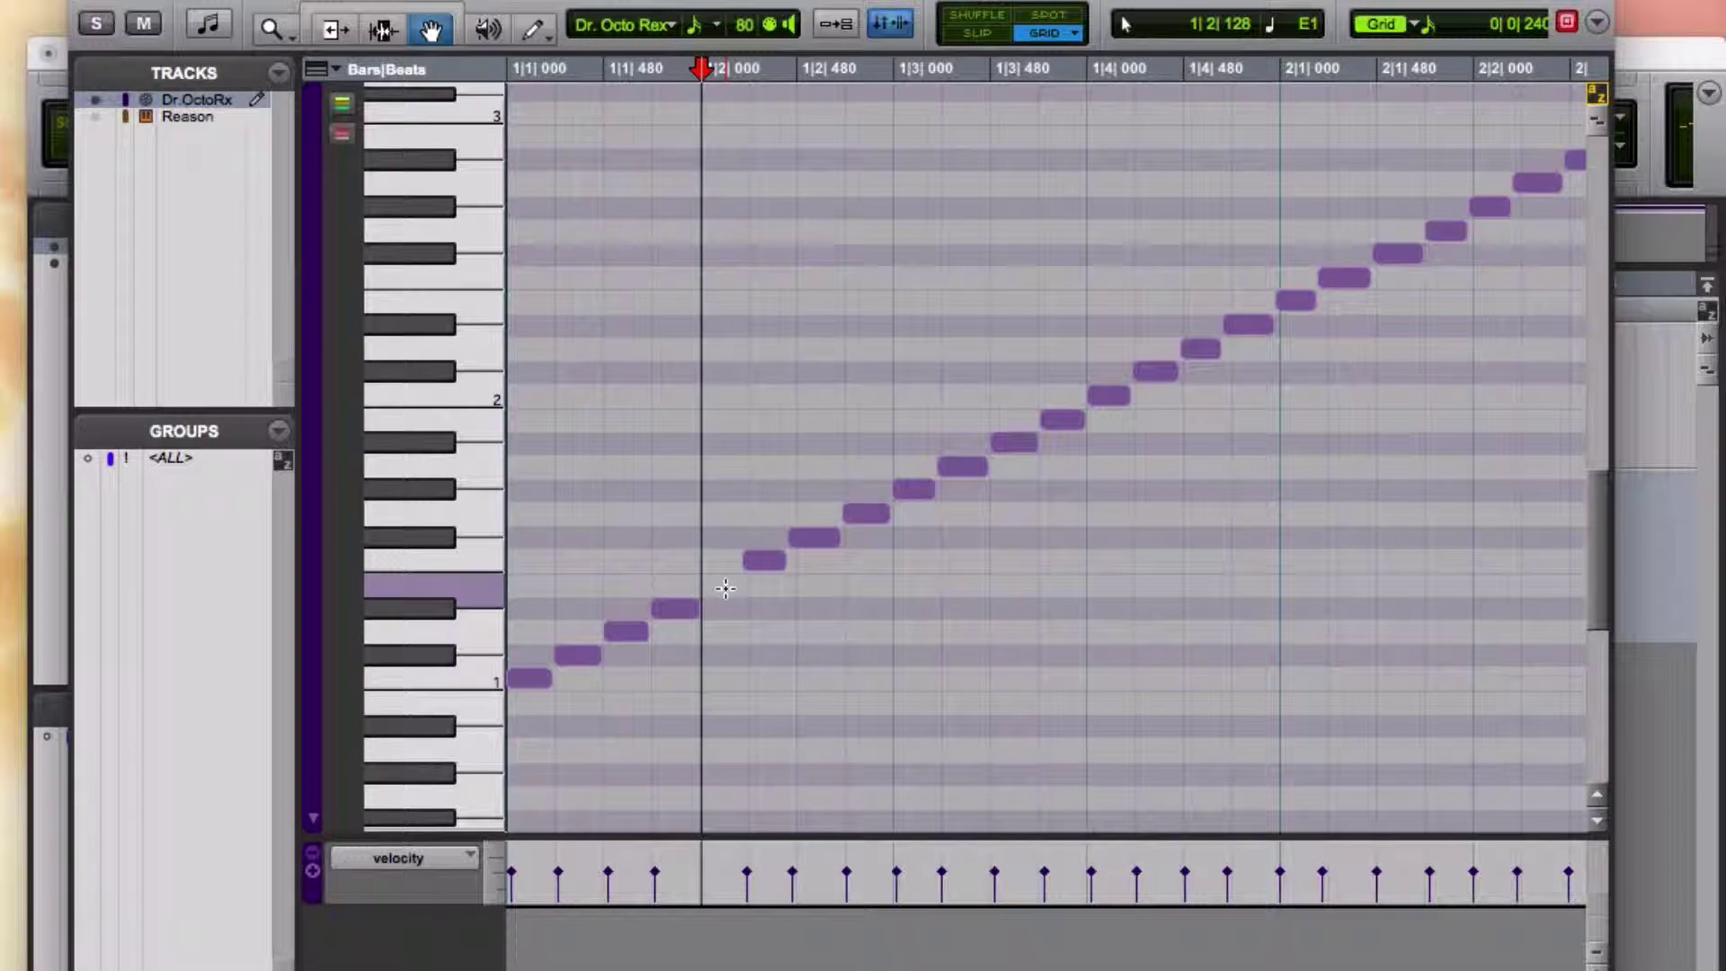
# Delete the note at 1|3|000 and play the edited clip from the start
pyautogui.click(917, 492)
pyautogui.press('Delete')
pyautogui.press('space')
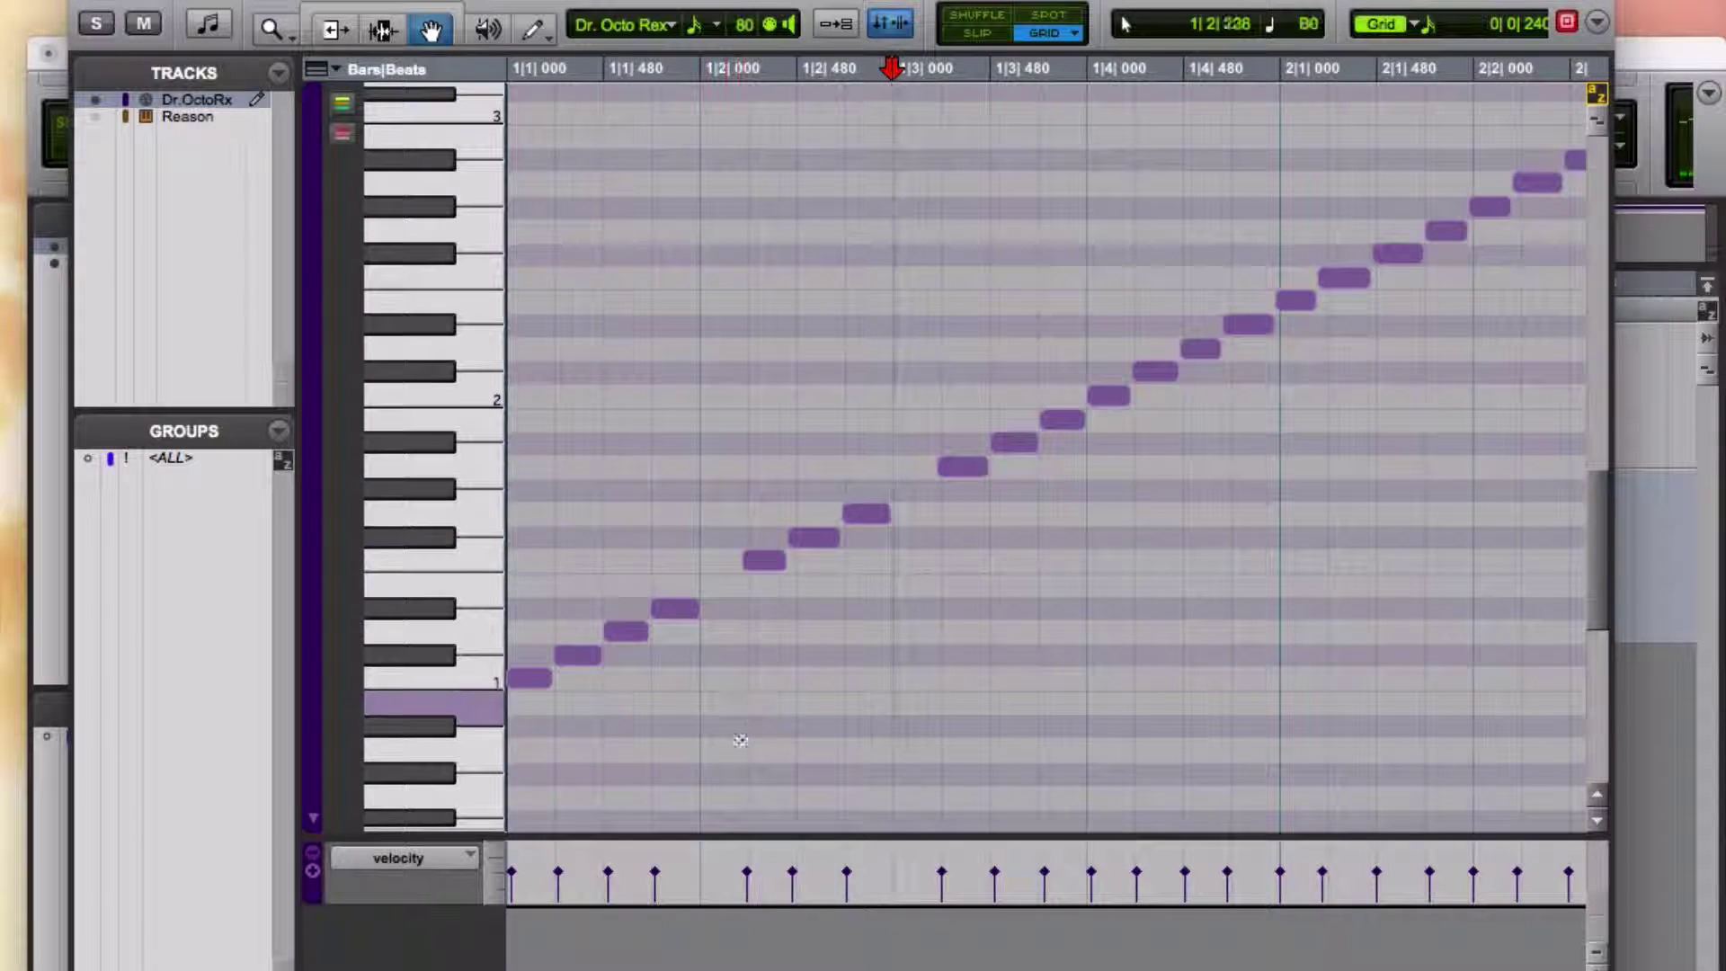
pyautogui.press('Return')
pyautogui.press('space')
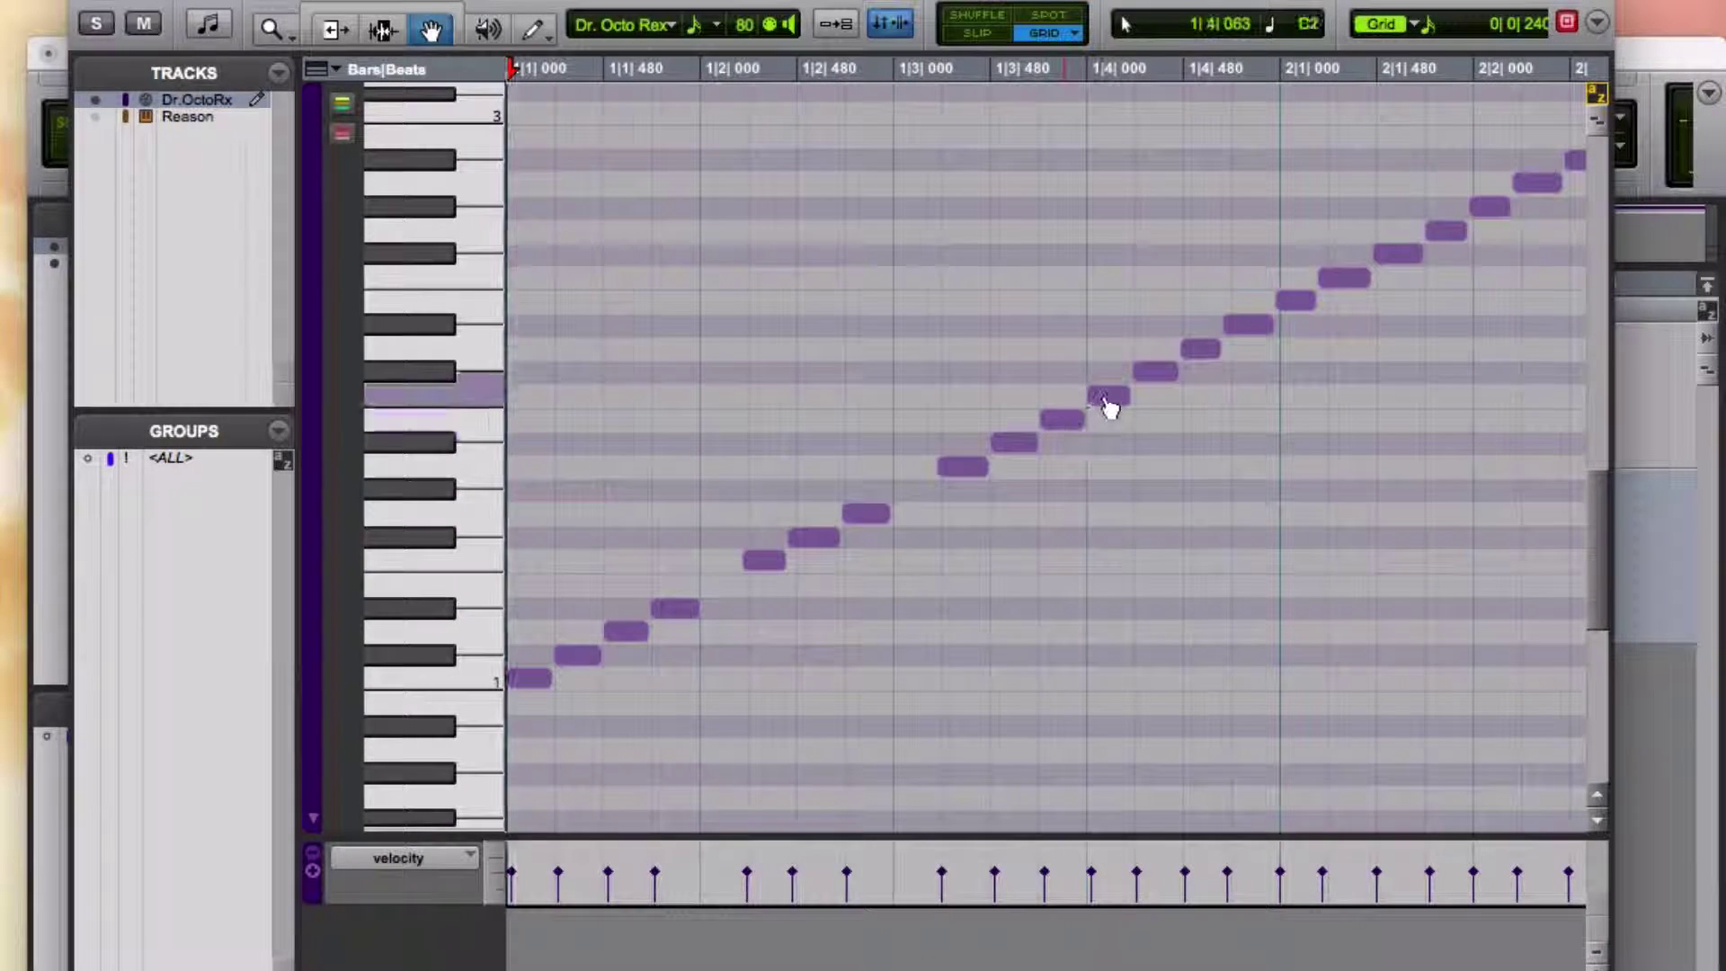
# Delete the C#2 note at 1|4|000 and the note at 2|1|480, then play the thinned pattern
pyautogui.click(1153, 376)
pyautogui.press('space')
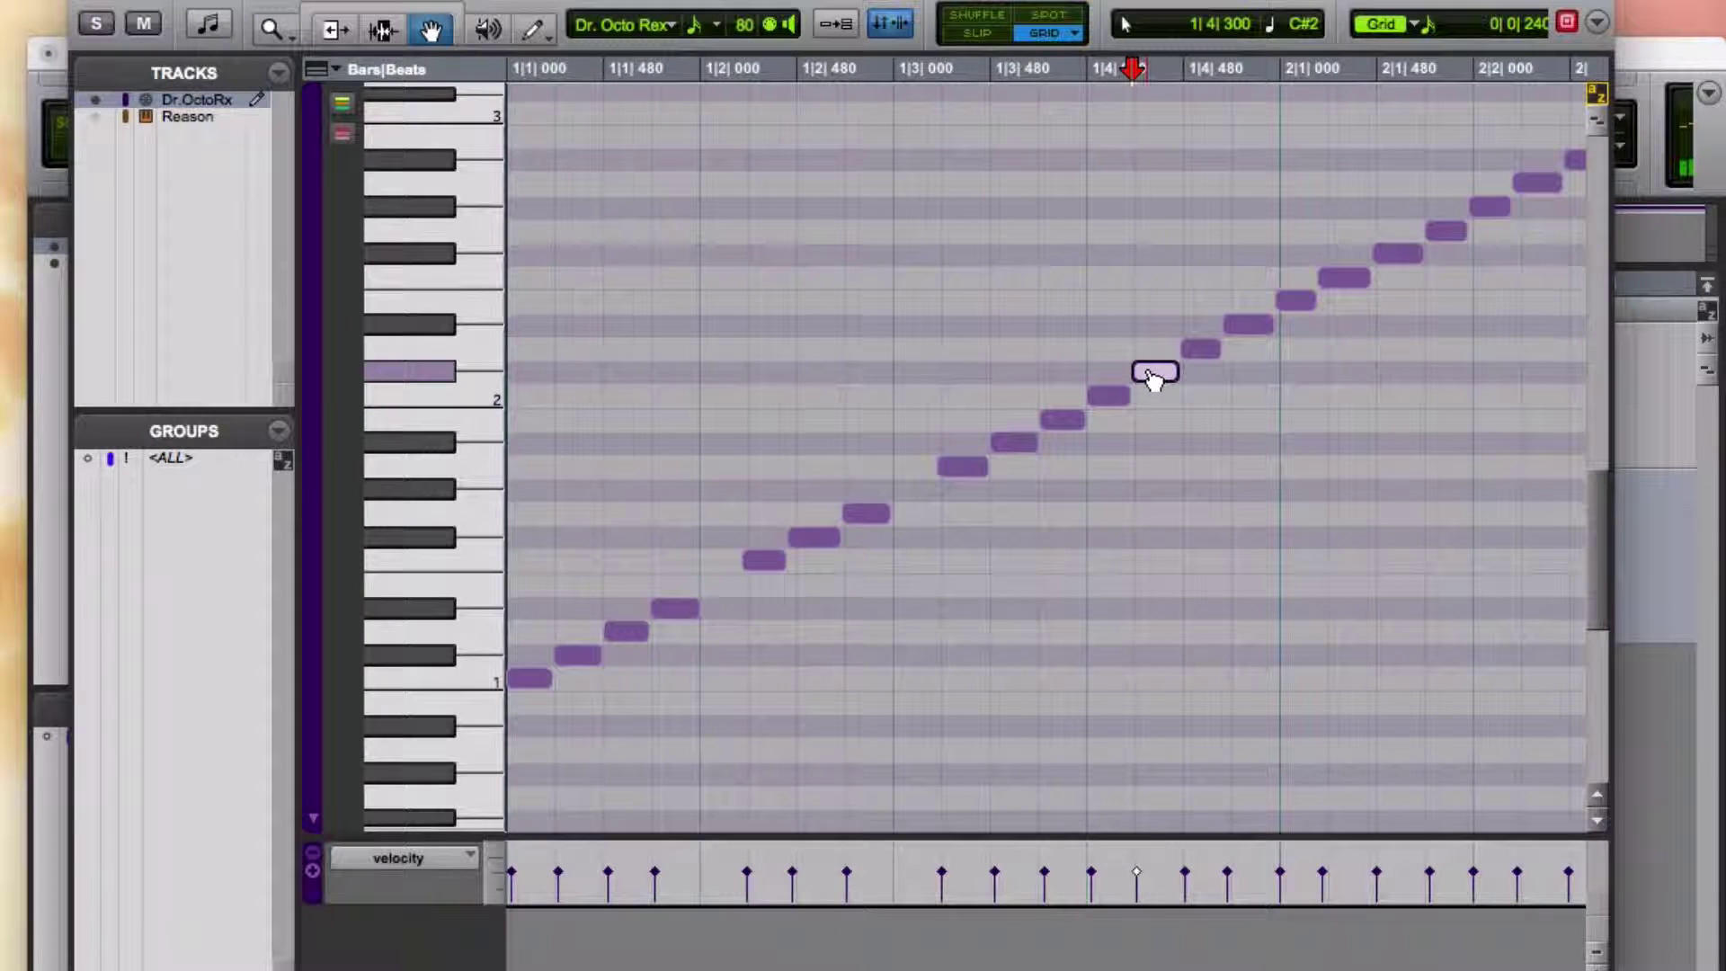
pyautogui.press('Delete')
pyautogui.click(1348, 283)
pyautogui.press('Delete')
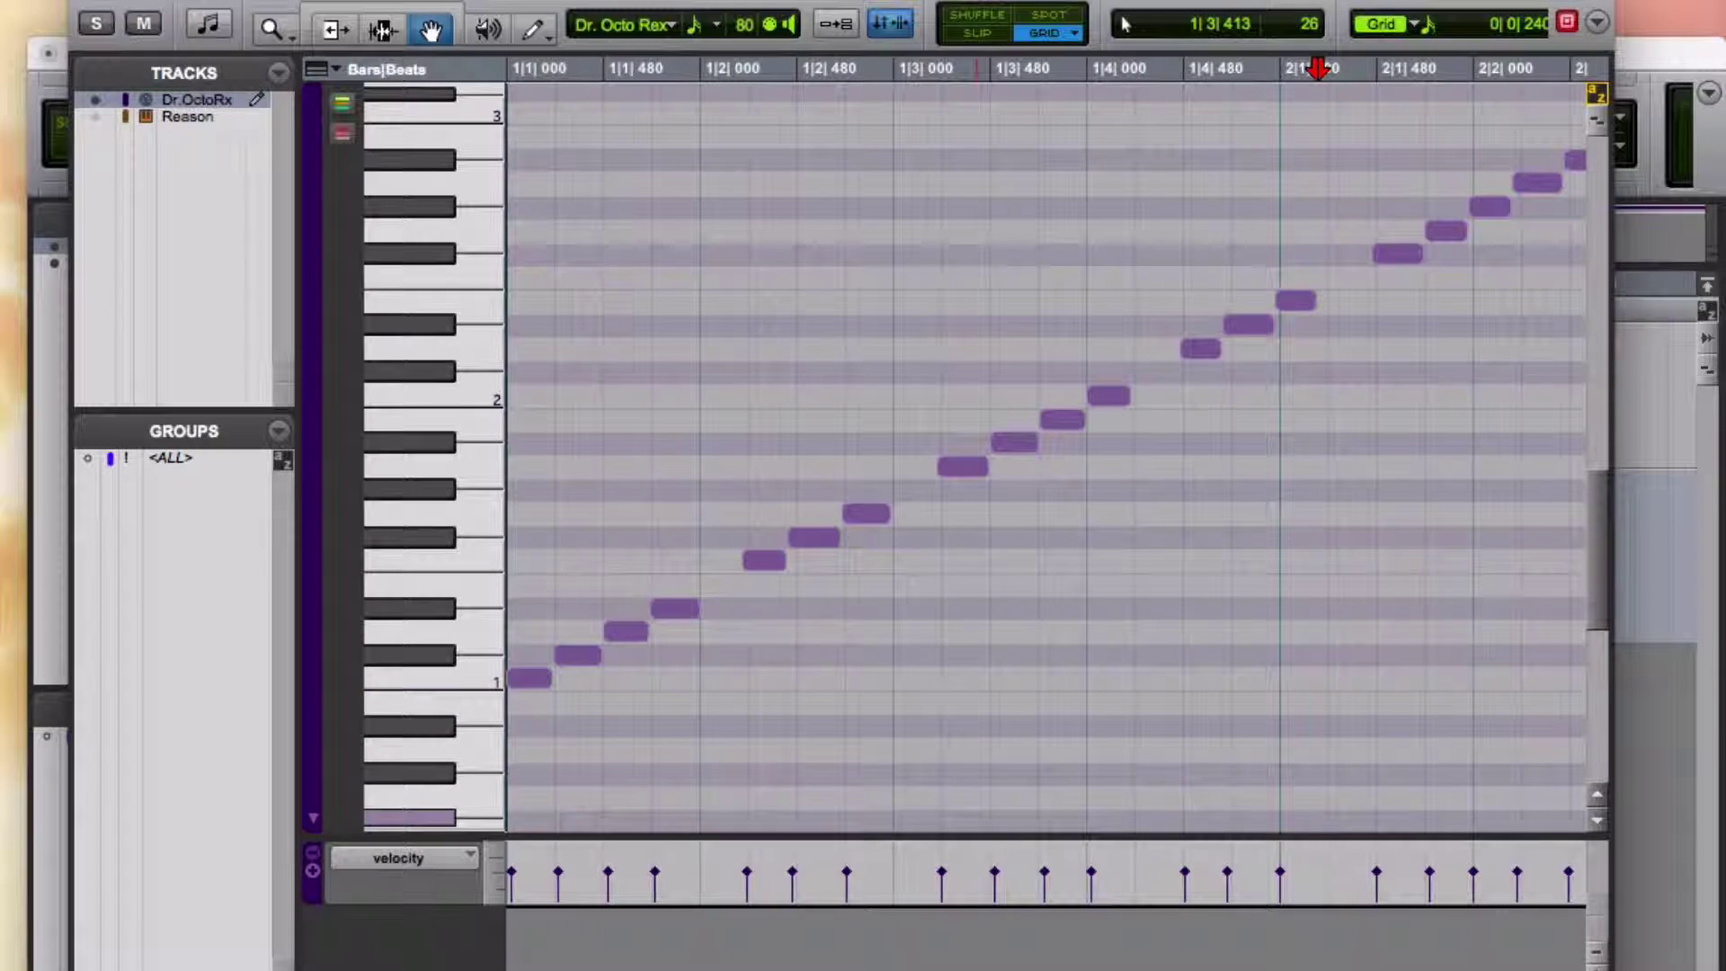
pyautogui.press('Return')
pyautogui.press('space')
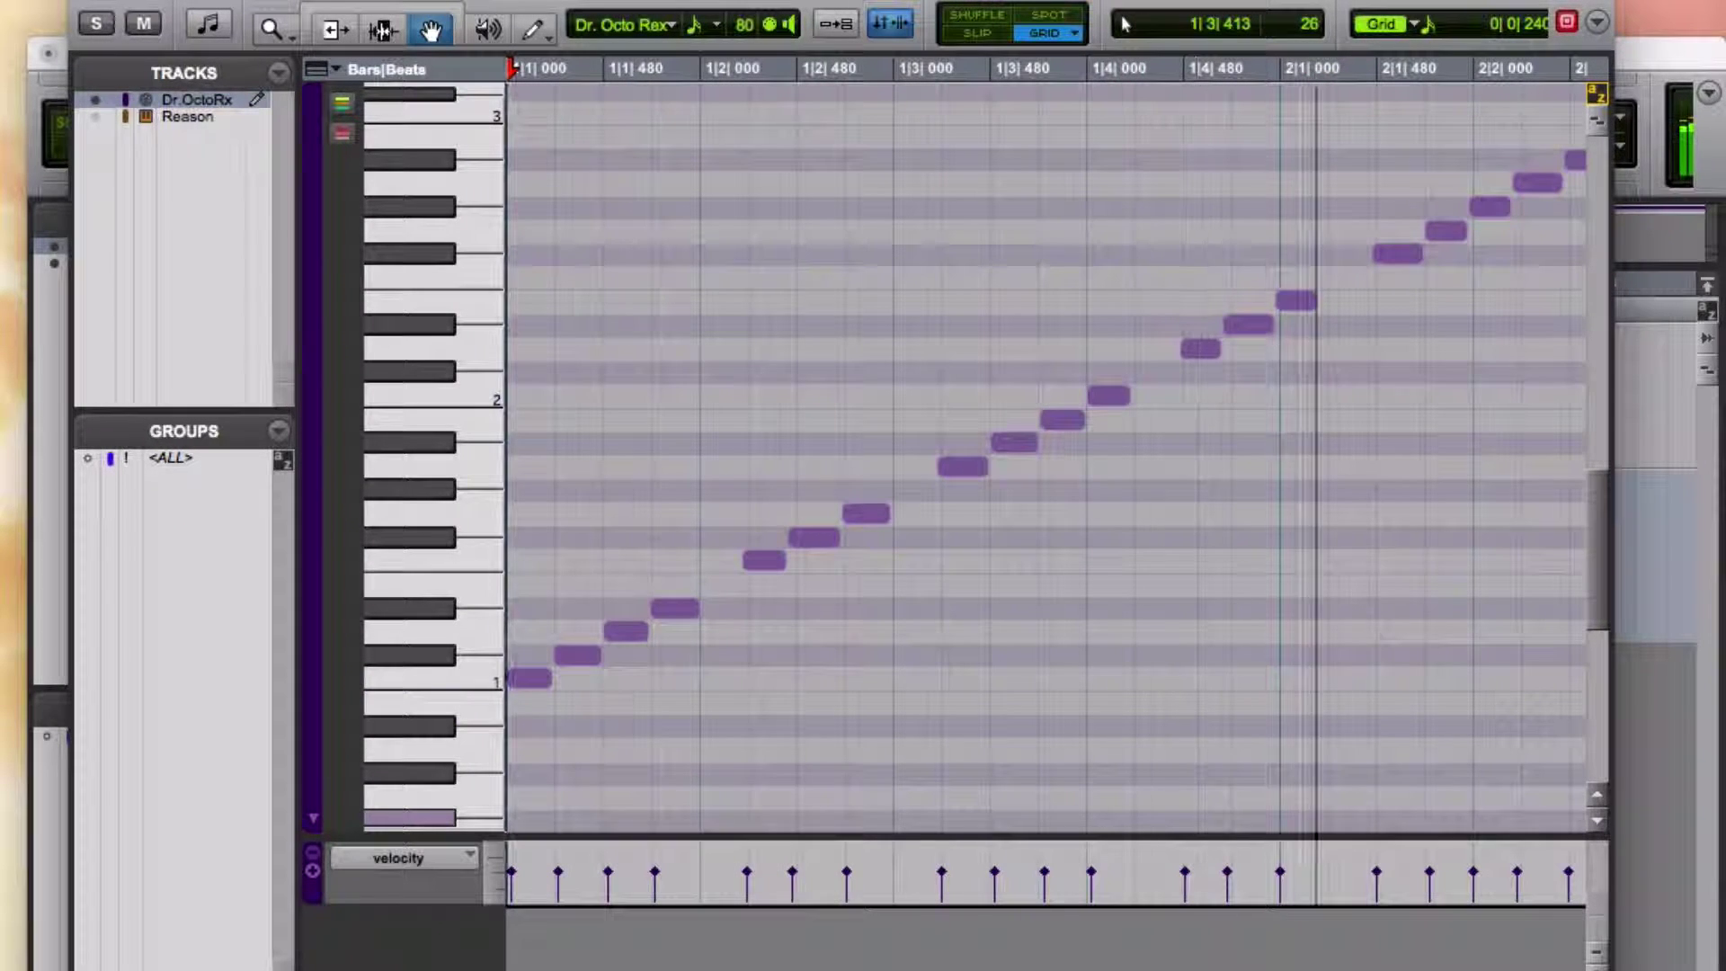
pyautogui.press('space')
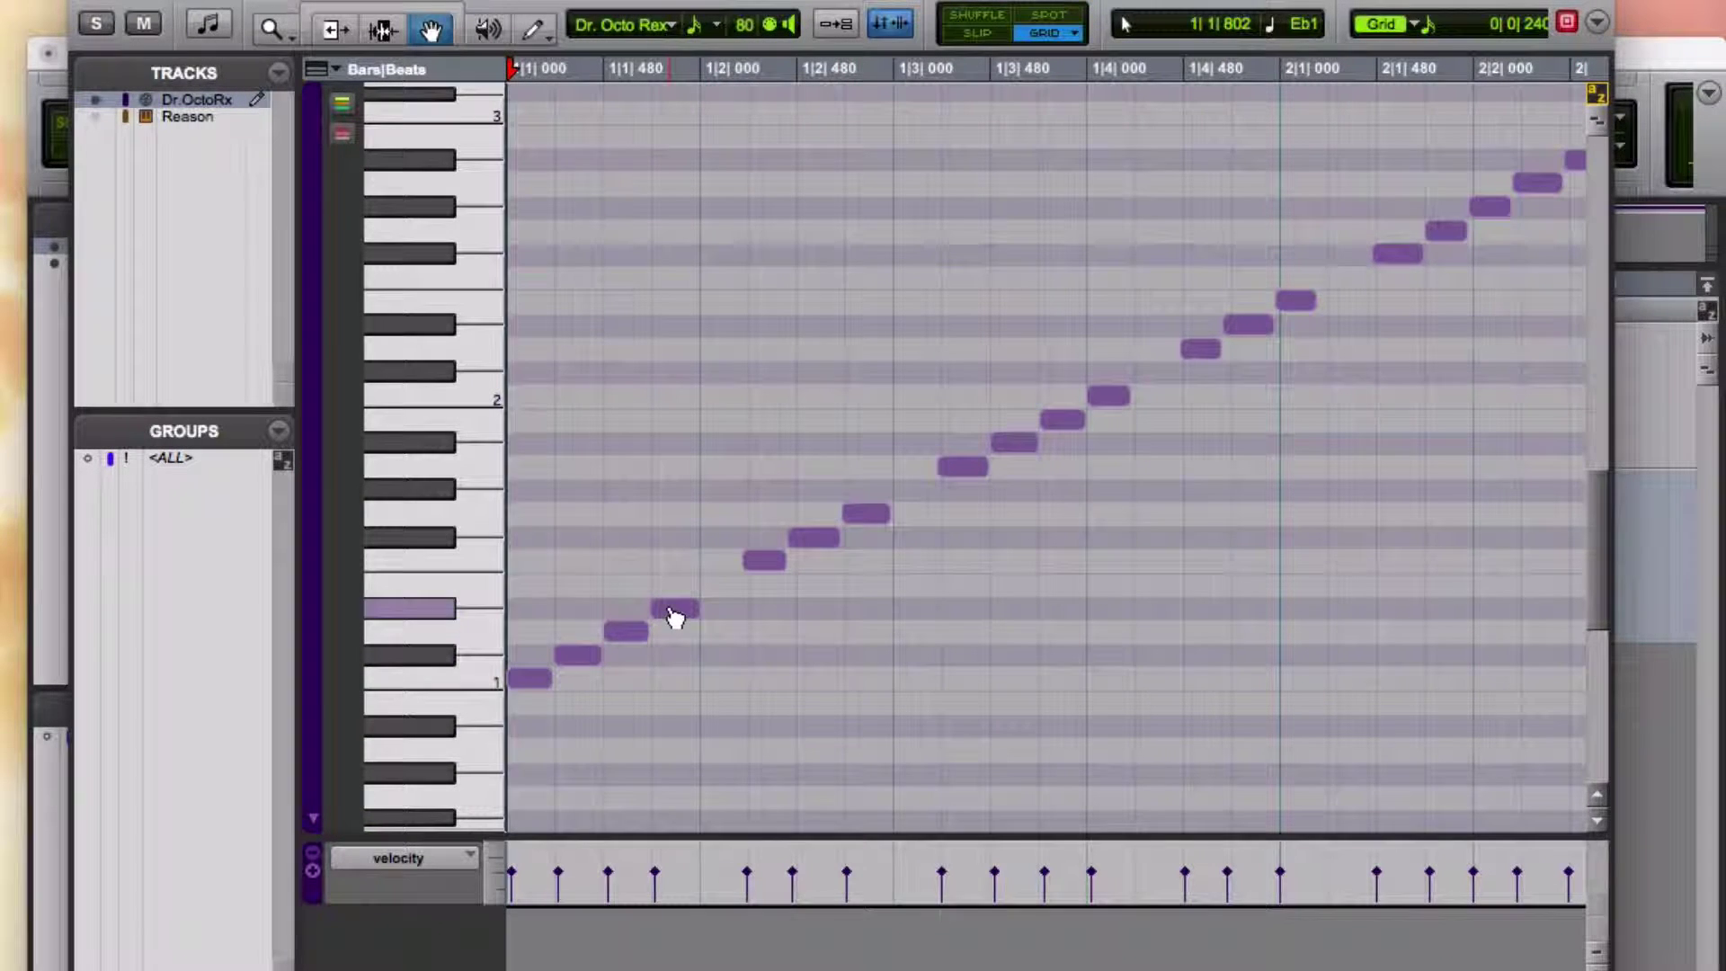
# Raise an early note from Eb1 to G1, lower another from D1 to C1, and play the result
pyautogui.moveTo(674, 618); pyautogui.dragTo(688, 531)
pyautogui.moveTo(635, 638); pyautogui.dragTo(583, 687)
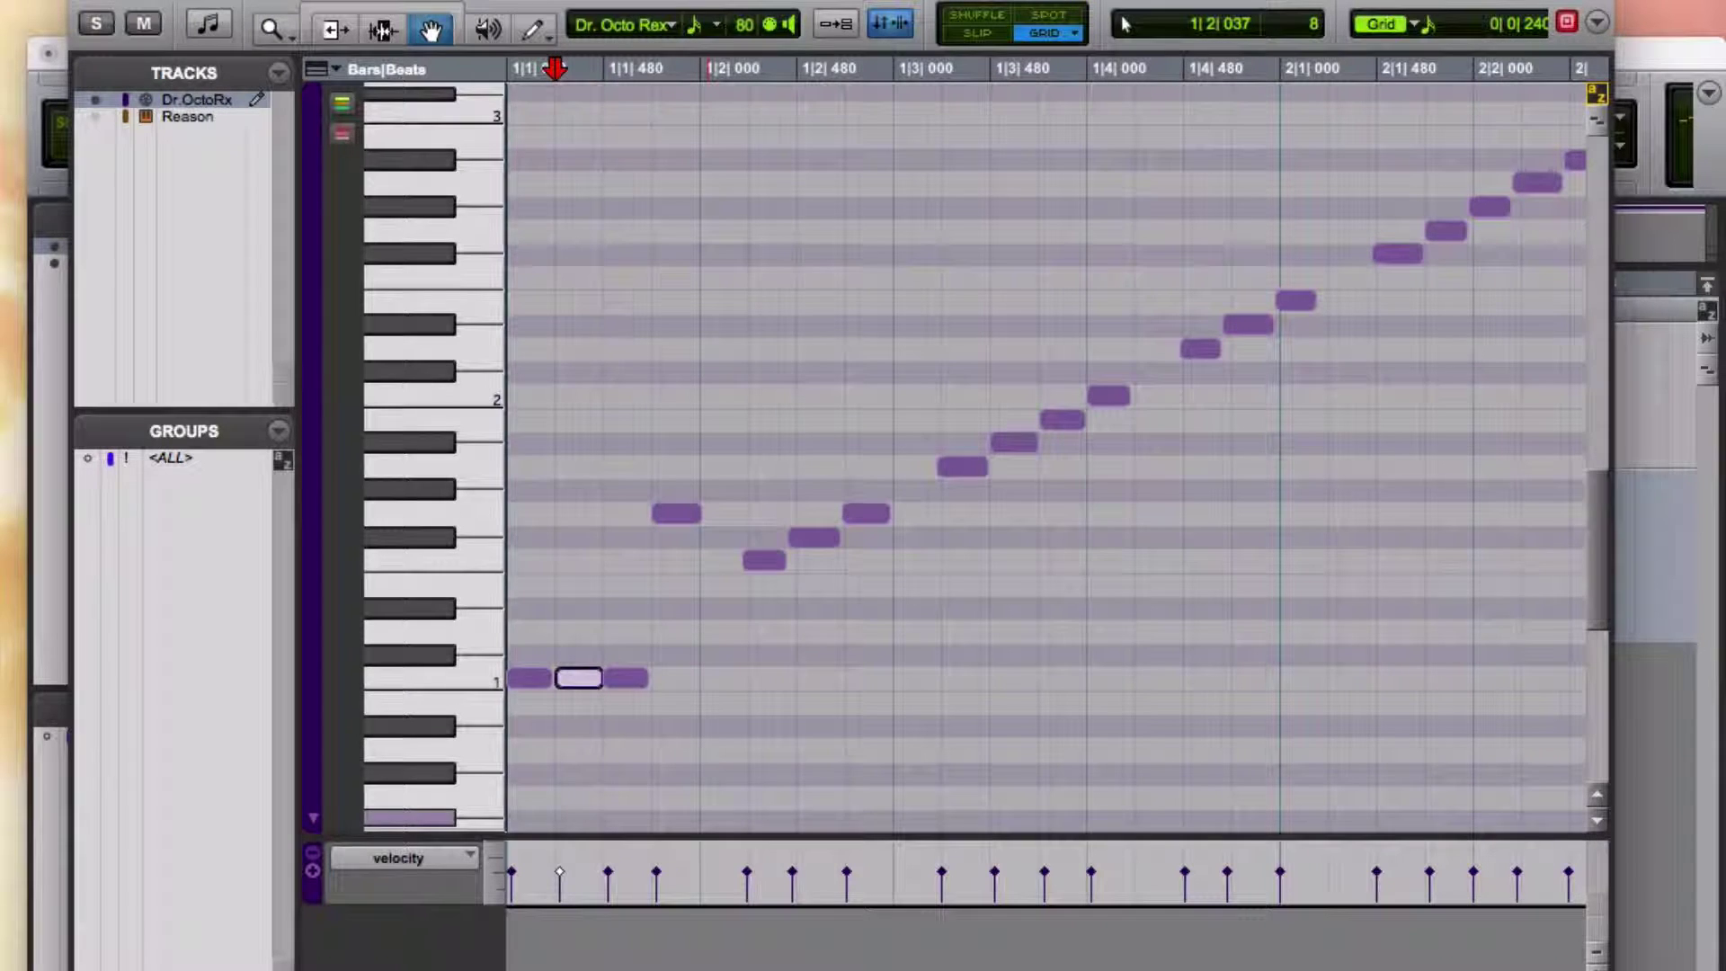
pyautogui.press('Return')
pyautogui.press('space')
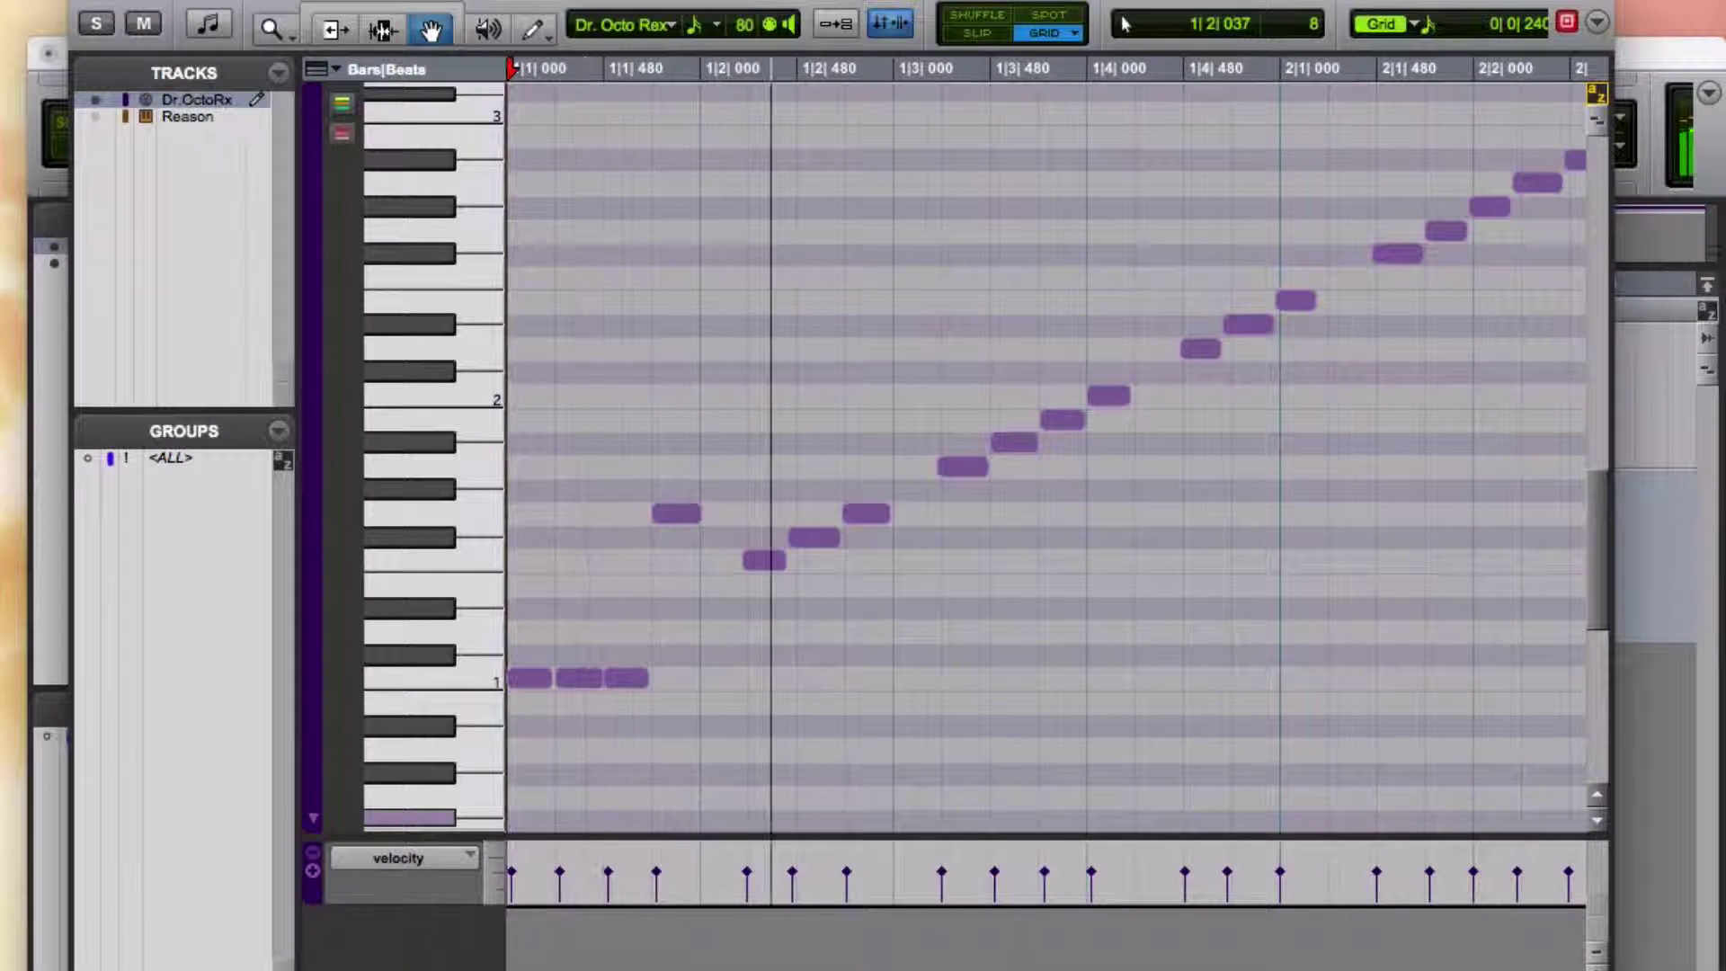